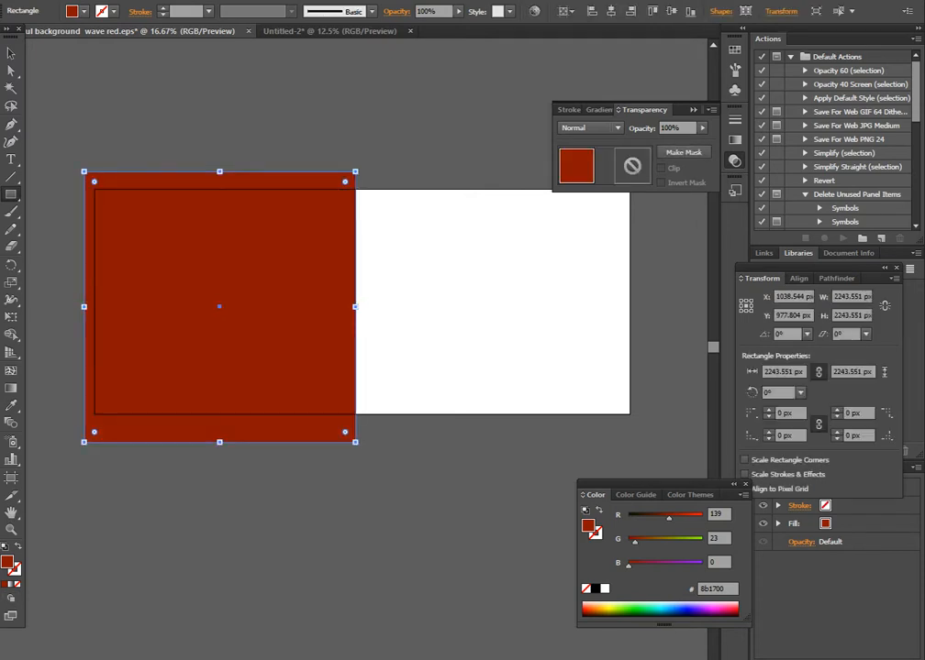
Remove the square's red fill and draw a horizontal line about 2573 px long below the artboard.
key(slash)
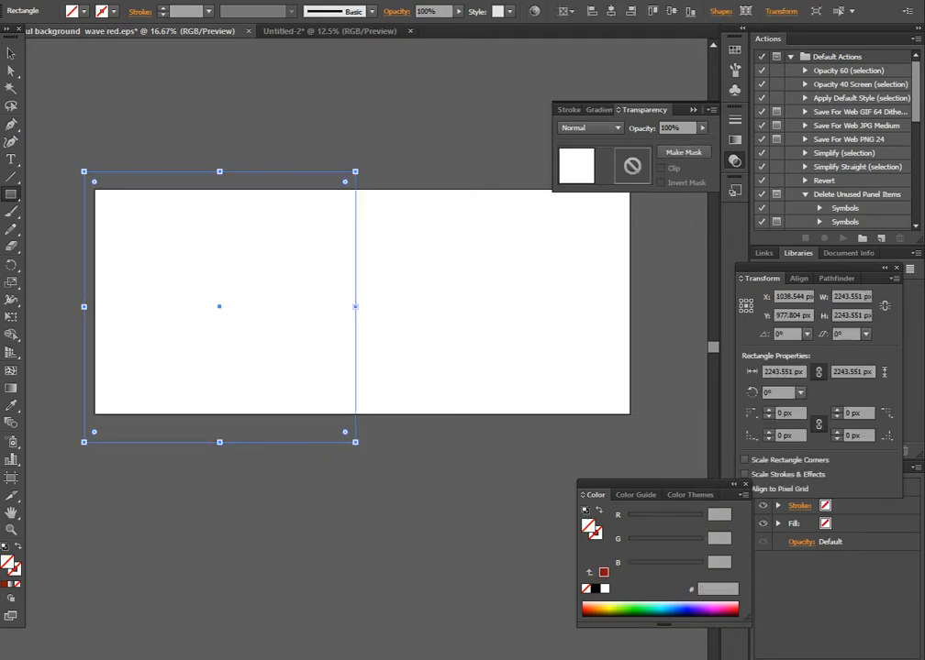
click(11, 54)
scroll(362, 303, down, 3)
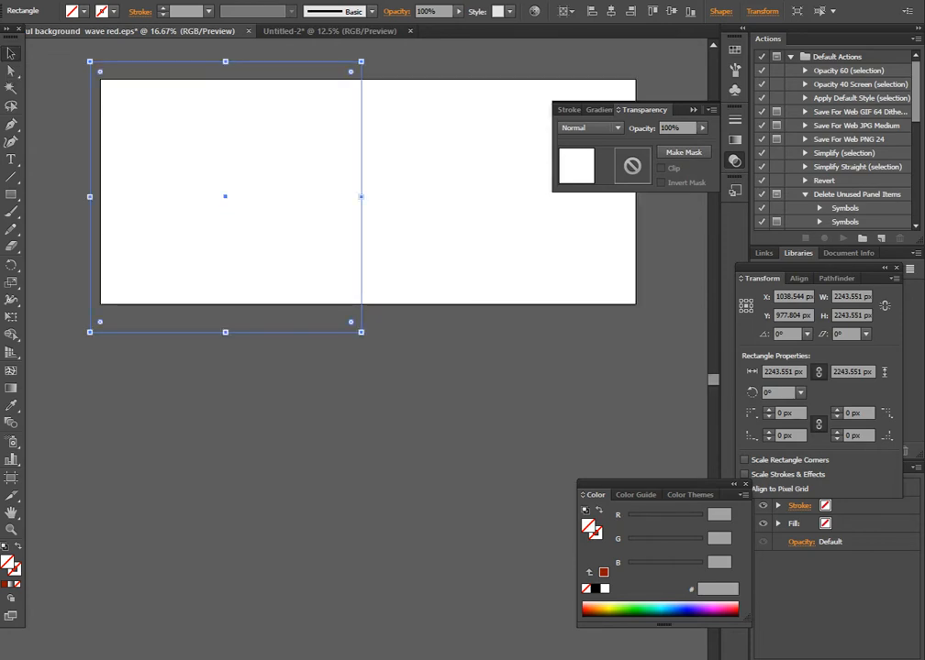
drag(154, 395, 463, 396)
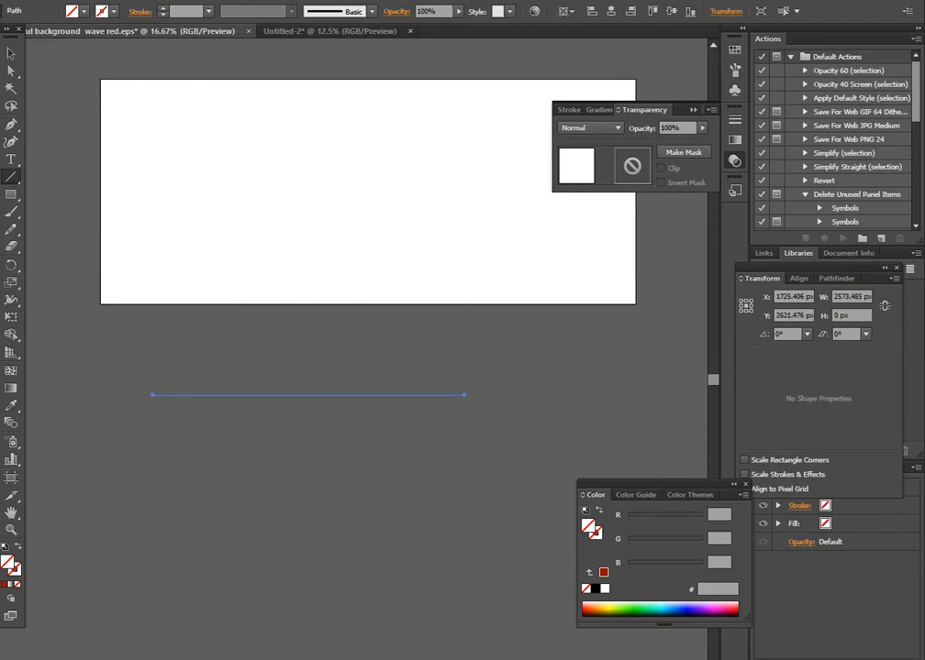
Shift the line slightly down and right and give it a 1 pt teal stroke (#00b992).
key(v)
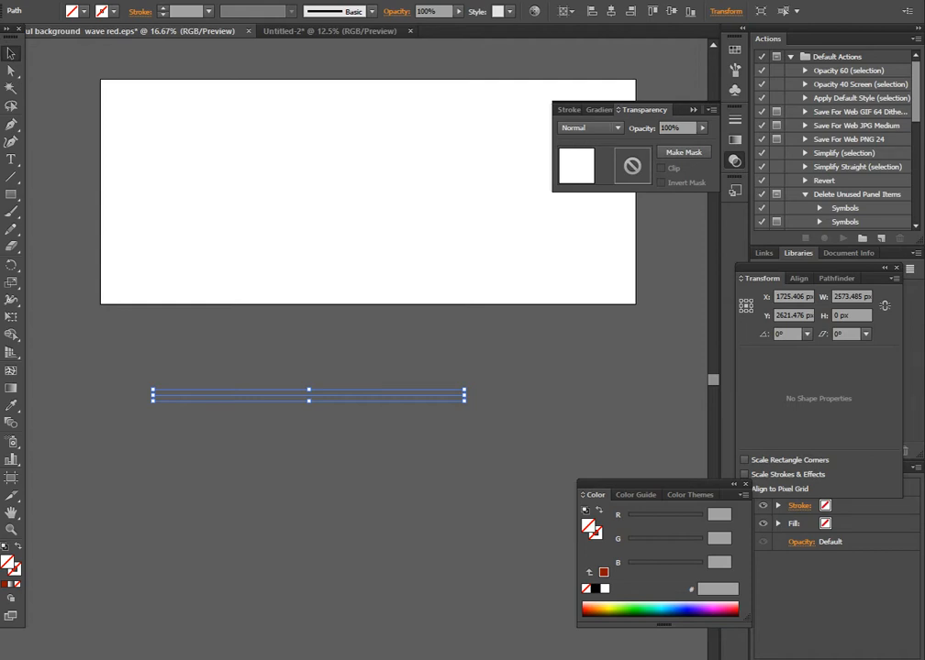
click(208, 11)
click(225, 64)
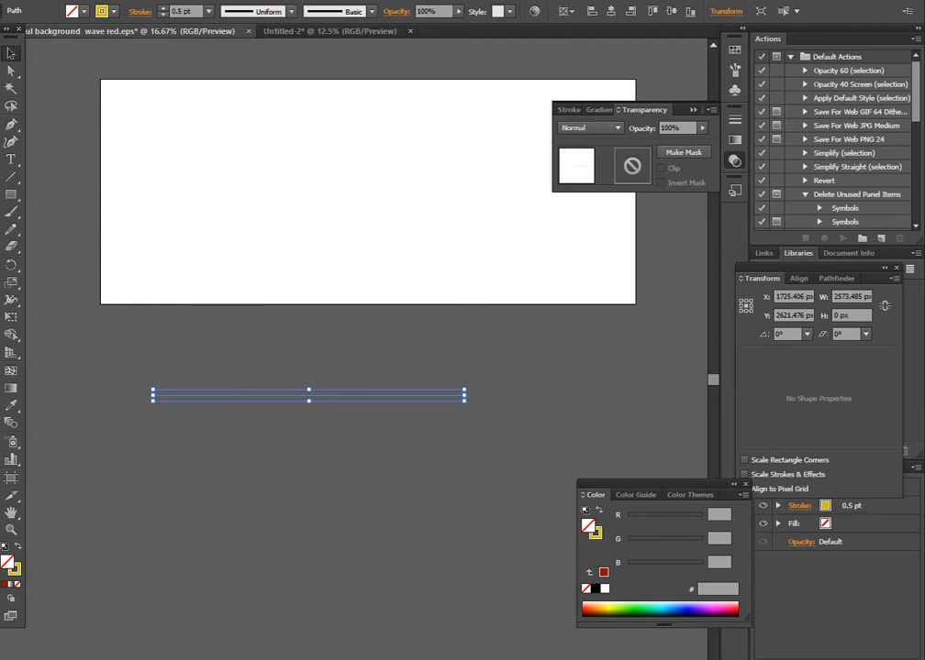
key(ctrl+shift+a)
mouse_move(326, 395)
mouse_down()
mouse_move(368, 163)
mouse_move(336, 406)
mouse_up()
key(ctrl+shift+a)
click(209, 11)
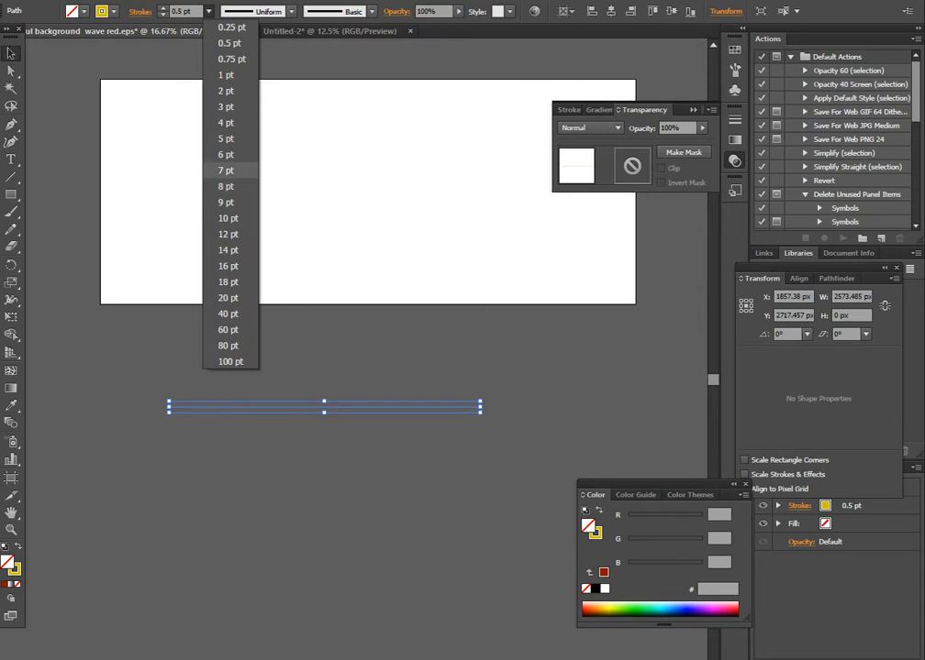
click(226, 74)
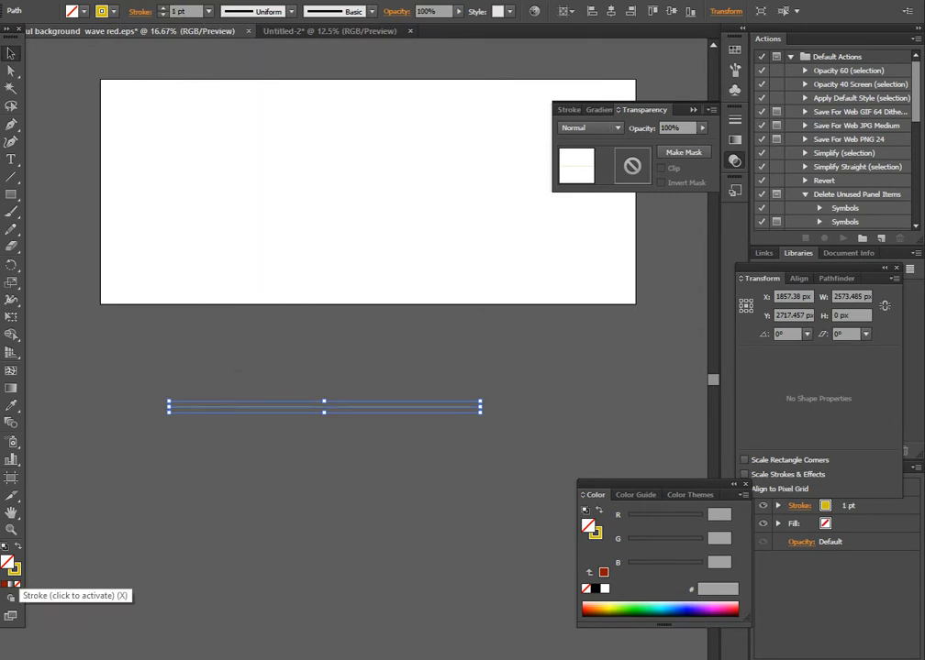
click(13, 569)
click(655, 612)
Duplicate the teal line downward into a stack of 13 evenly spaced lines about 1152 px tall and group them.
click(284, 319)
click(357, 405)
drag(357, 406, 358, 546)
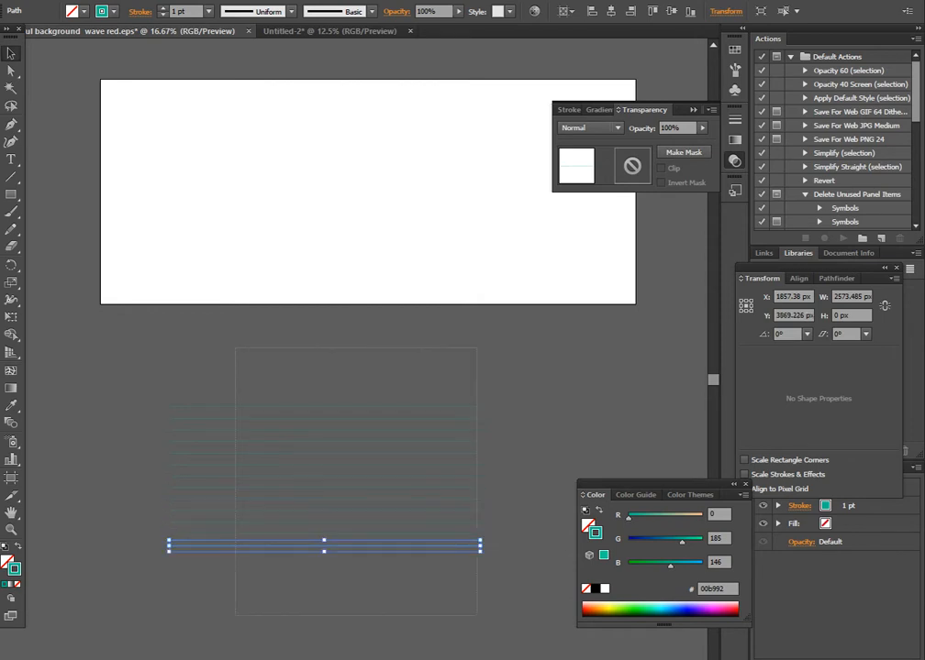
key(ctrl+a)
right_click(406, 288)
click(438, 351)
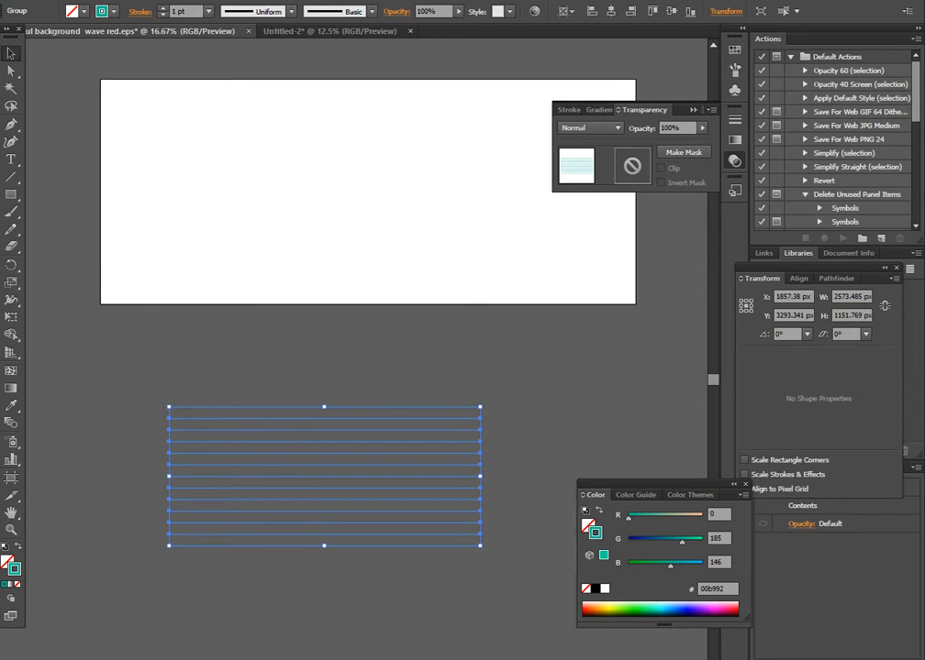
Show the brush list and squash the line group from its upper edge to a height of about 726 px.
drag(661, 485, 686, 514)
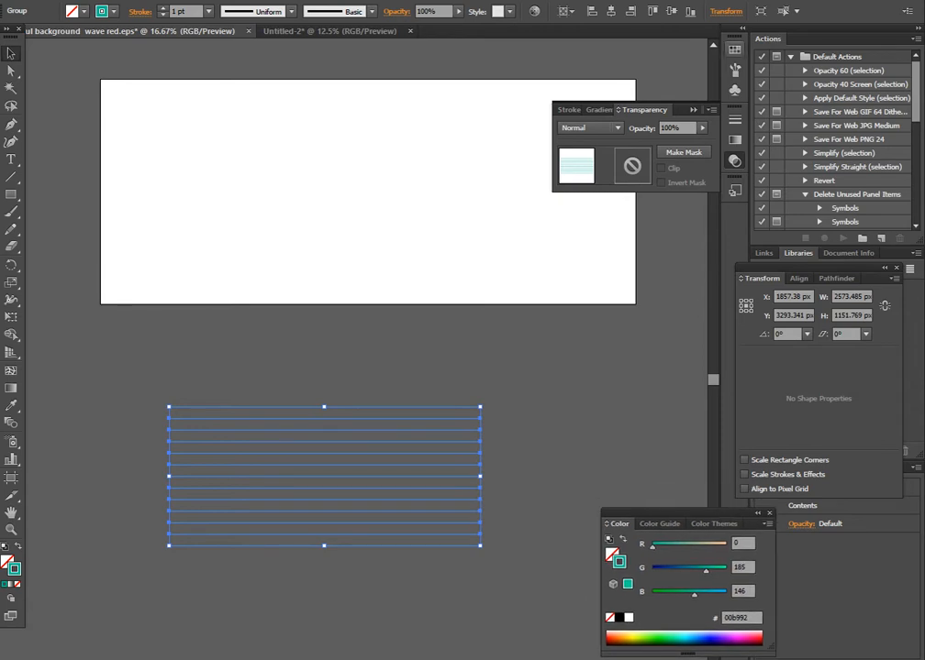
click(734, 70)
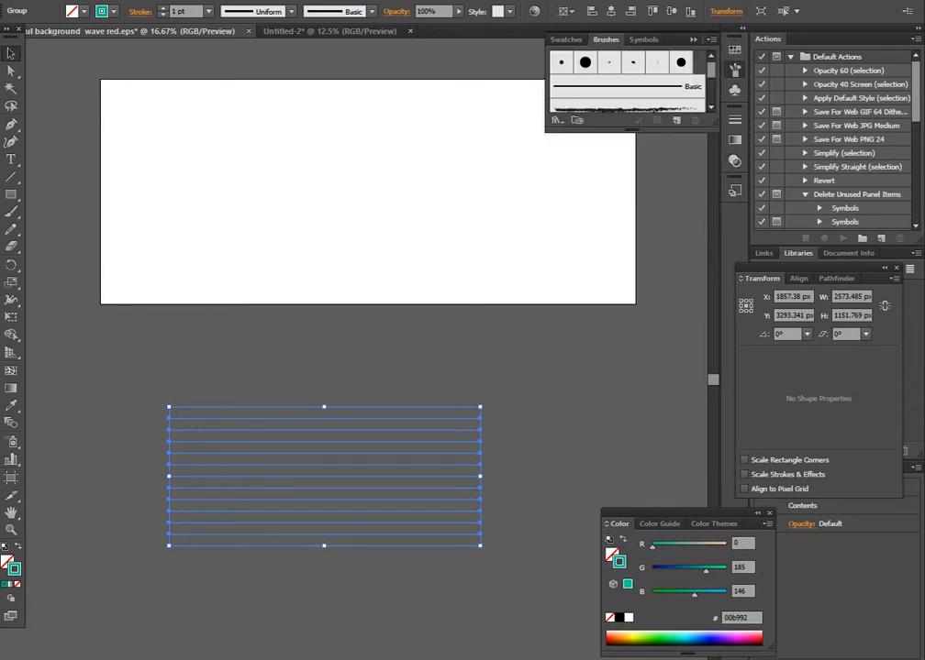
drag(324, 406, 324, 458)
Save the teal line group as a new art brush with the Tints colorization method.
mouse_move(342, 497)
mouse_down()
mouse_move(610, 137)
mouse_move(608, 129)
mouse_up()
click(403, 374)
key(Return)
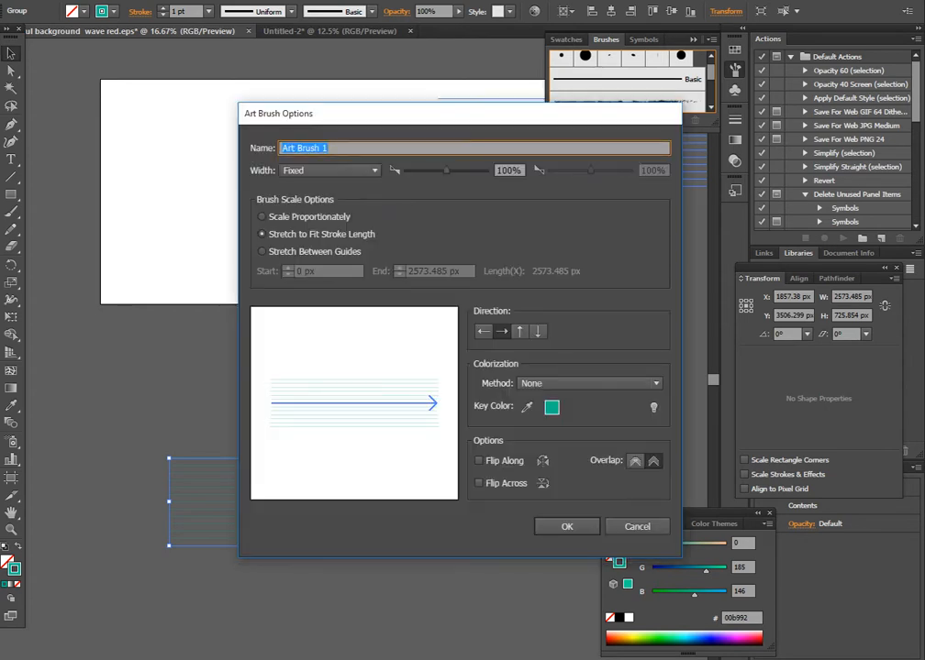
click(589, 383)
click(536, 400)
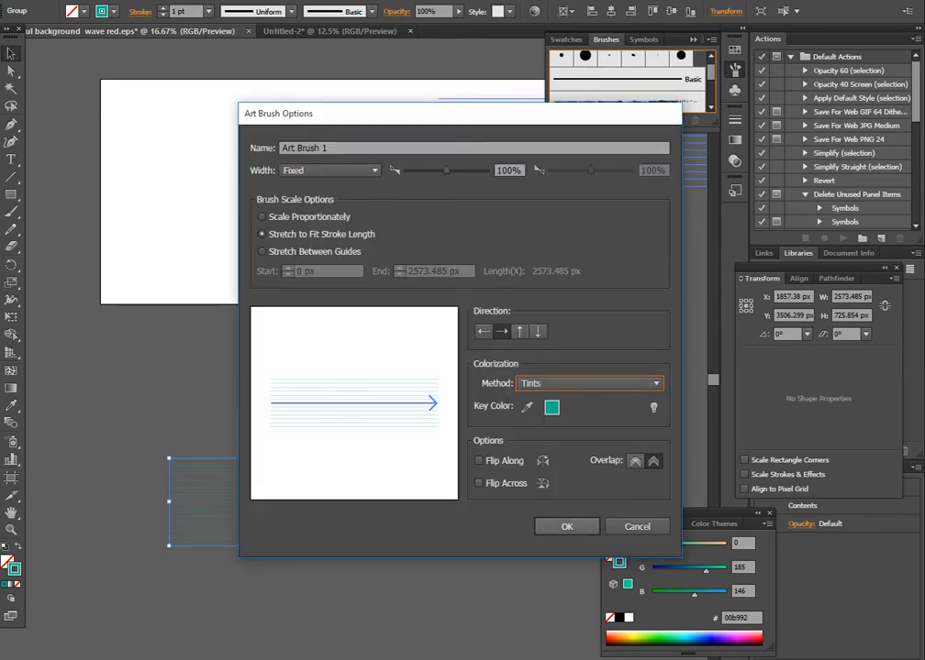
key(Return)
Apply the teal line art brush to the large unfilled square with a 0.5 pt stroke weight.
key(m)
key(v)
drag(167, 93, 424, 325)
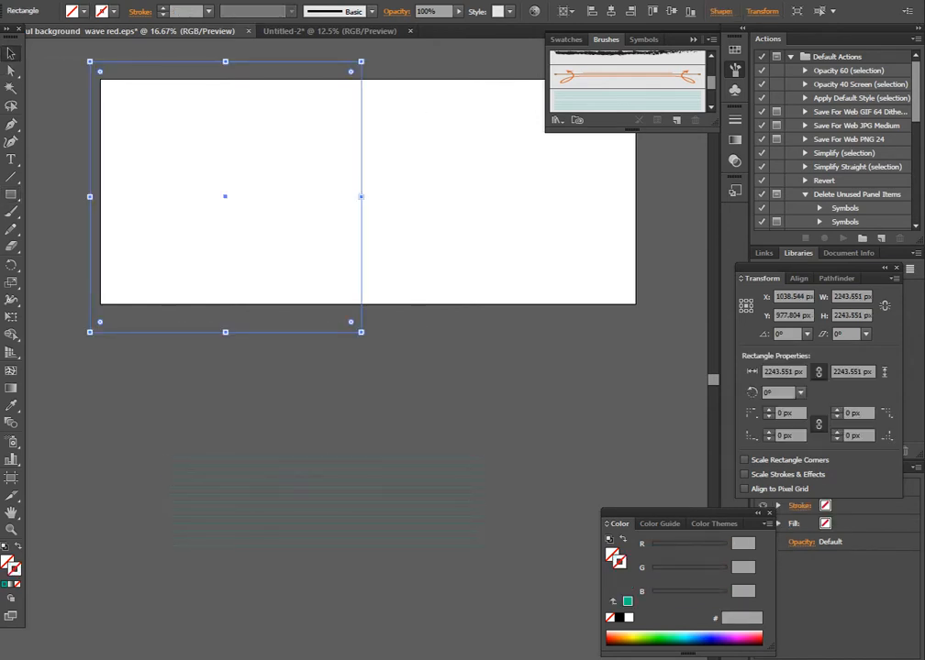
click(633, 95)
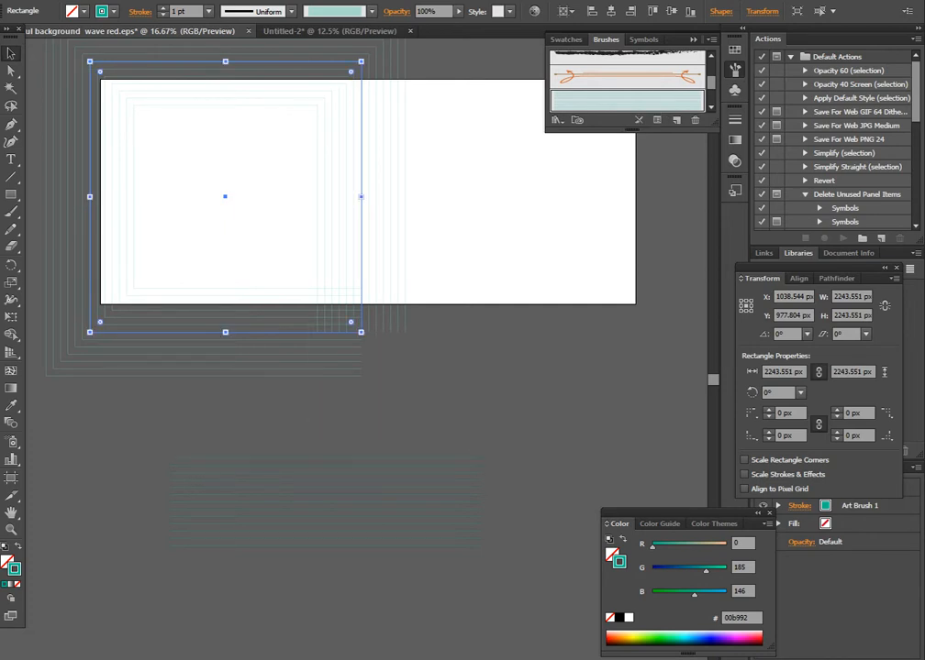
click(208, 11)
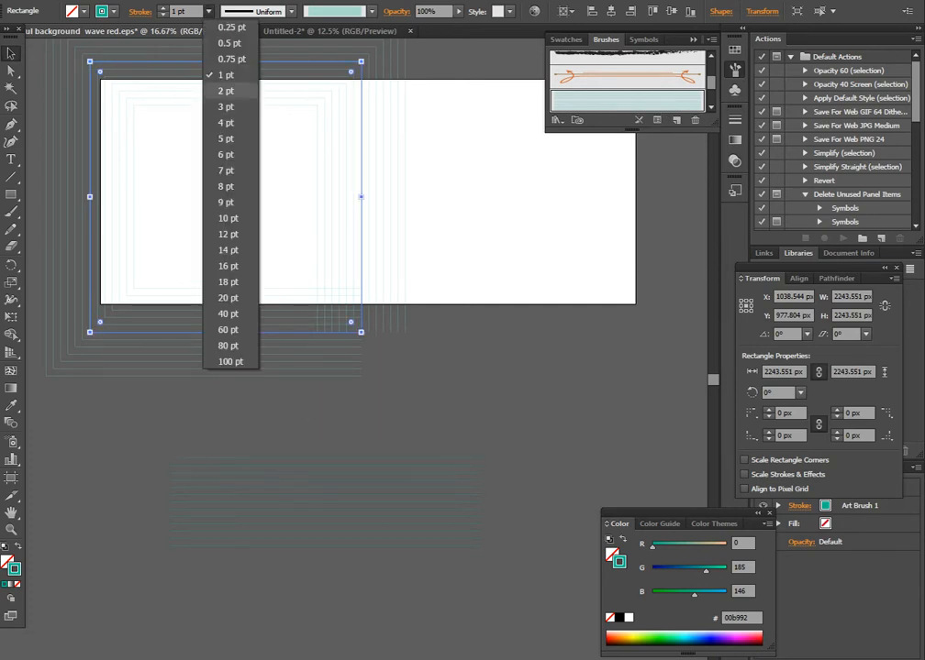
click(225, 89)
click(208, 11)
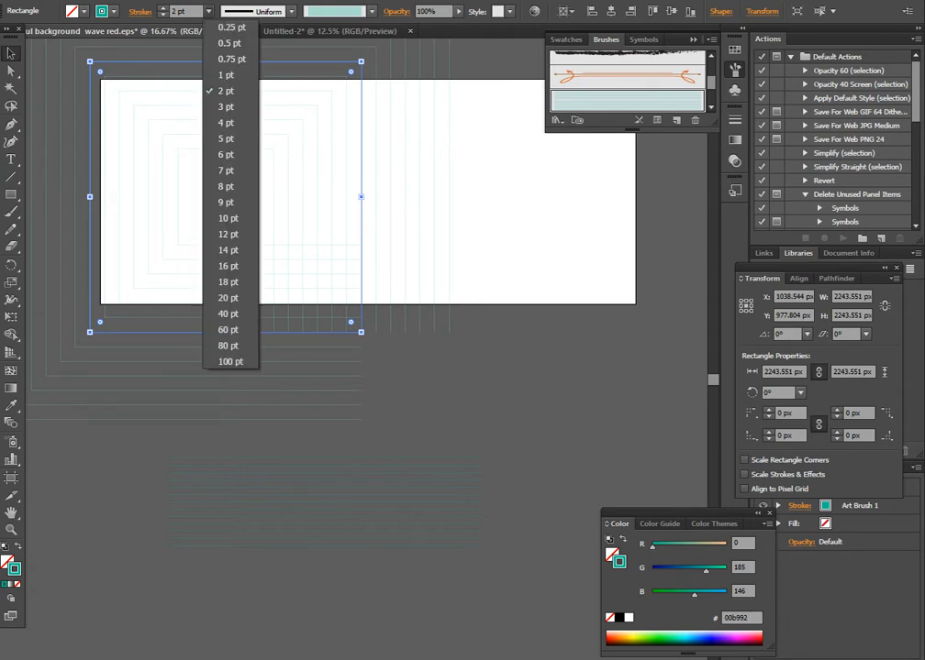
click(225, 41)
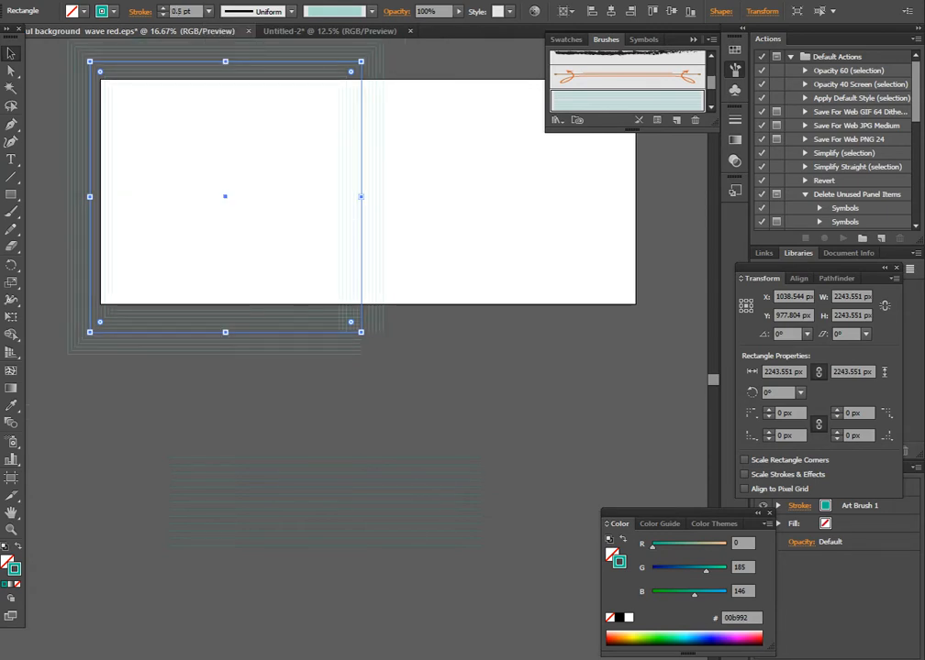
Move the brushed square up and left so it partly overhangs the artboard's upper-left corner, then deselect it.
click(441, 386)
drag(318, 321, 407, 457)
click(514, 395)
drag(449, 395, 293, 223)
click(385, 276)
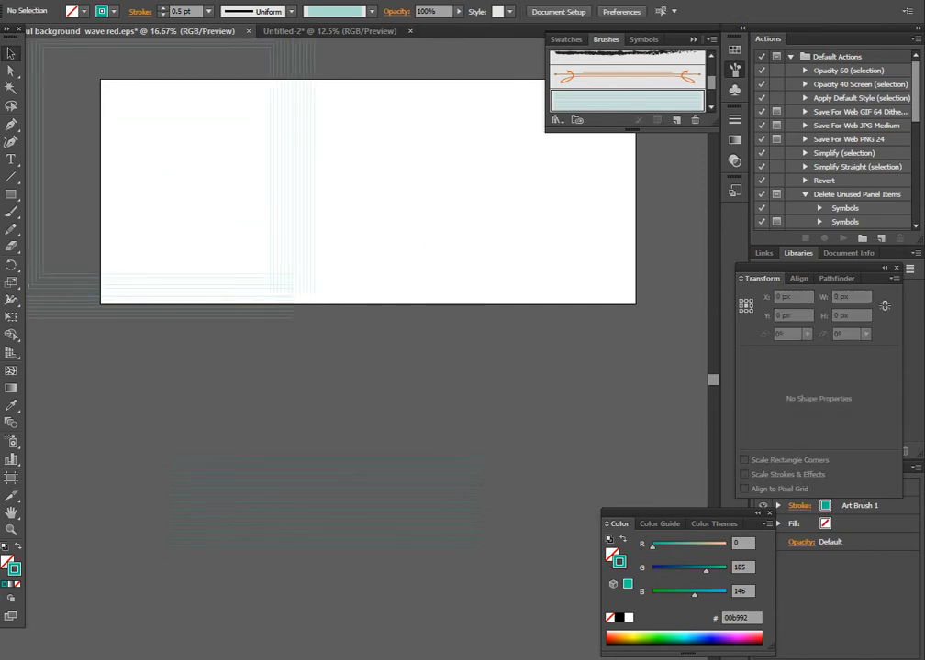
Set the stroke weight of the line group below the artboard to 3 pt.
click(324, 502)
click(209, 11)
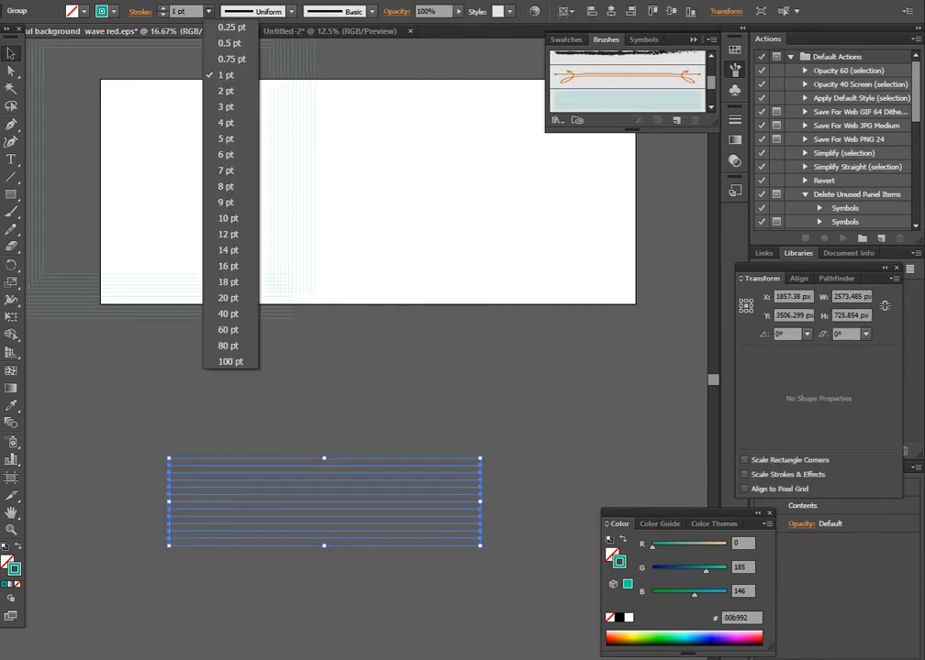
click(229, 91)
click(386, 588)
click(331, 538)
click(208, 11)
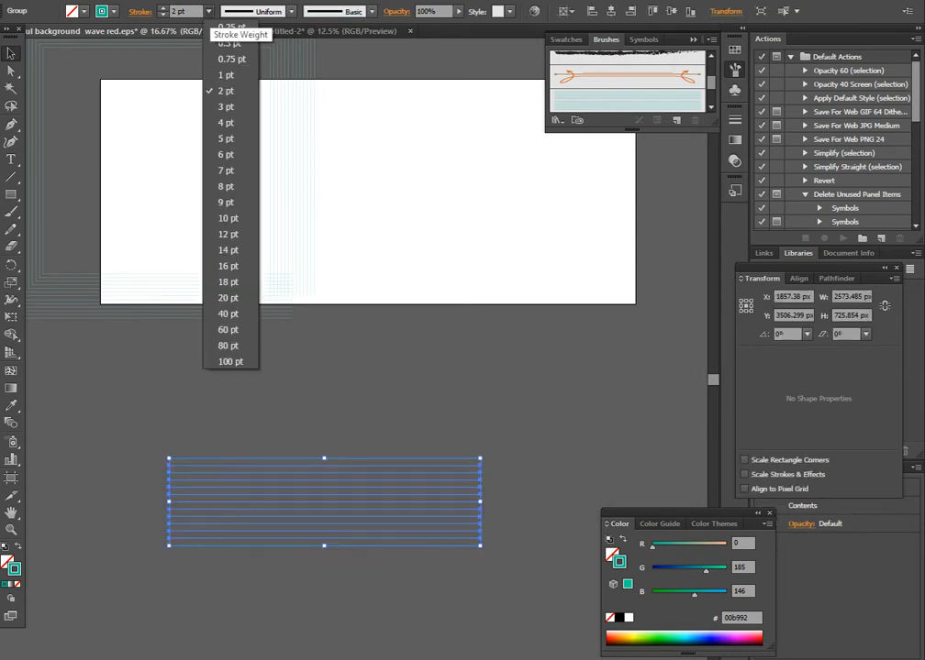
click(230, 106)
Recolour the line group's stroke to dark purple (#73004a).
click(665, 641)
click(743, 643)
click(529, 578)
drag(414, 402, 312, 518)
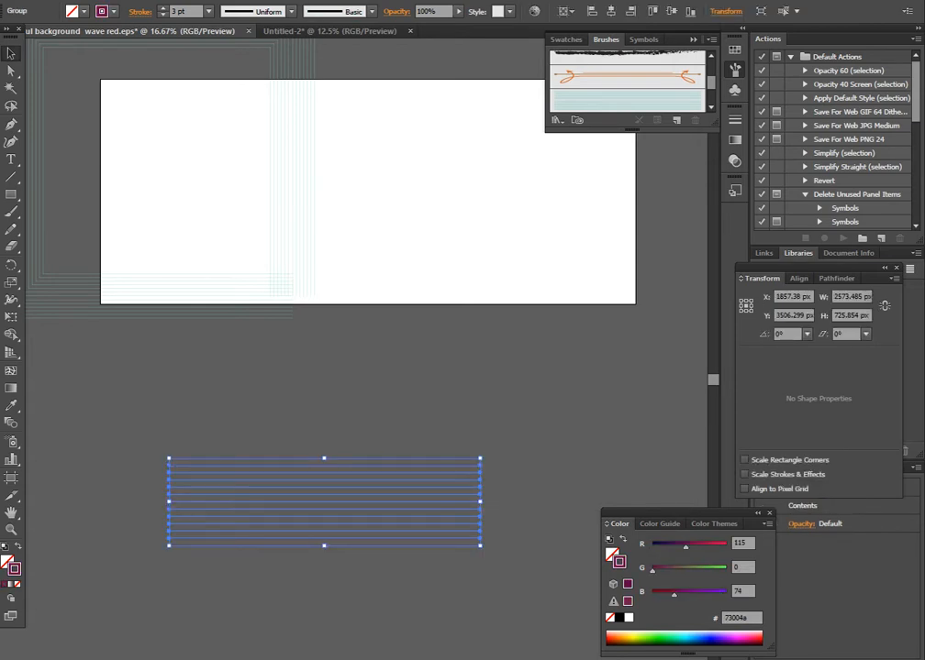
Save the purple 3 pt line group as a second art brush and choose a colorization method for it.
click(627, 99)
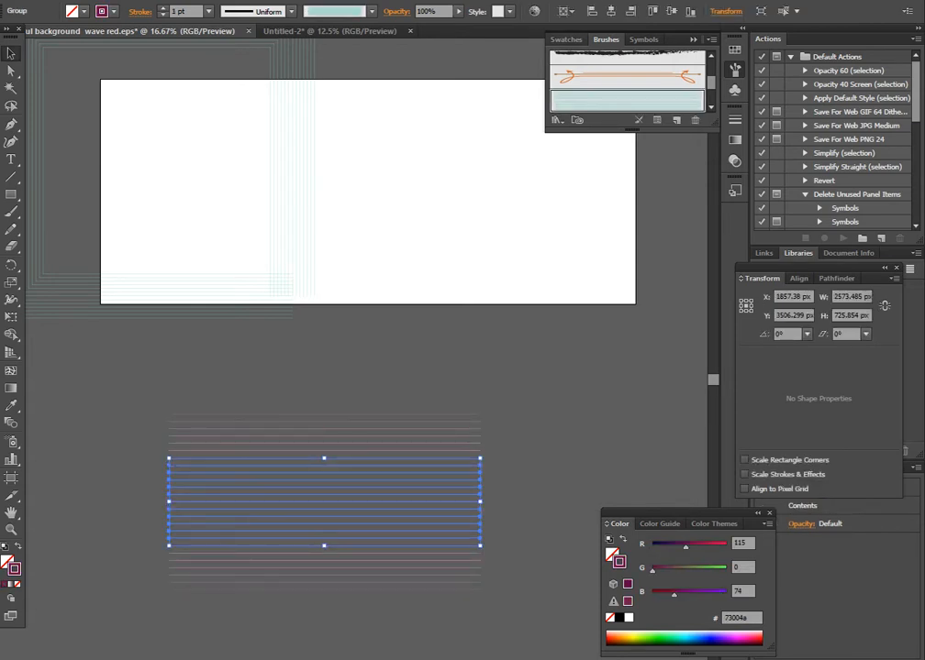
key(ctrl+z)
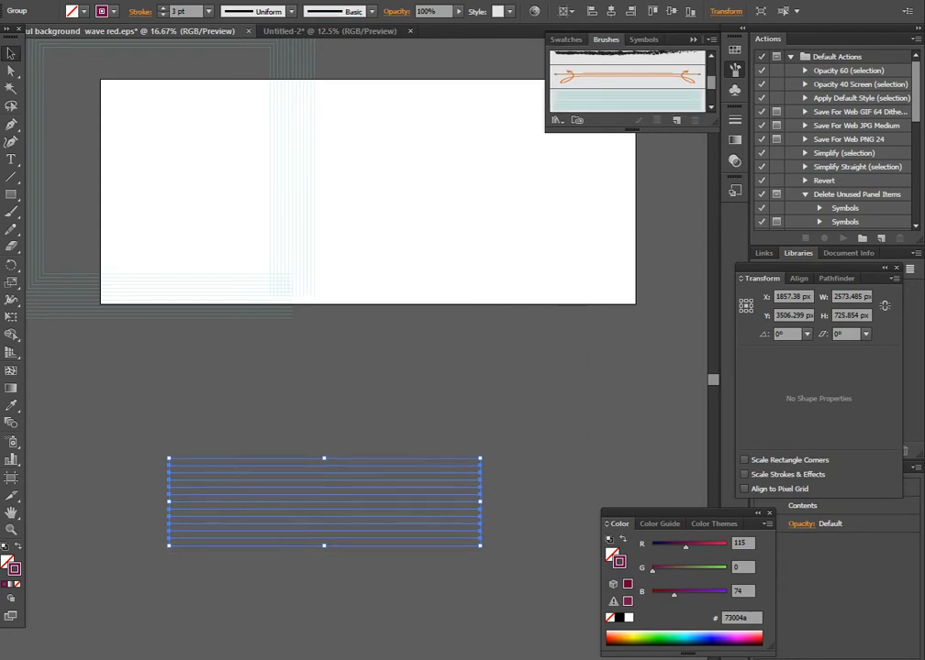
mouse_move(393, 521)
mouse_down()
mouse_move(564, 210)
mouse_move(596, 121)
mouse_up()
click(404, 375)
click(425, 442)
click(587, 383)
click(543, 417)
click(567, 527)
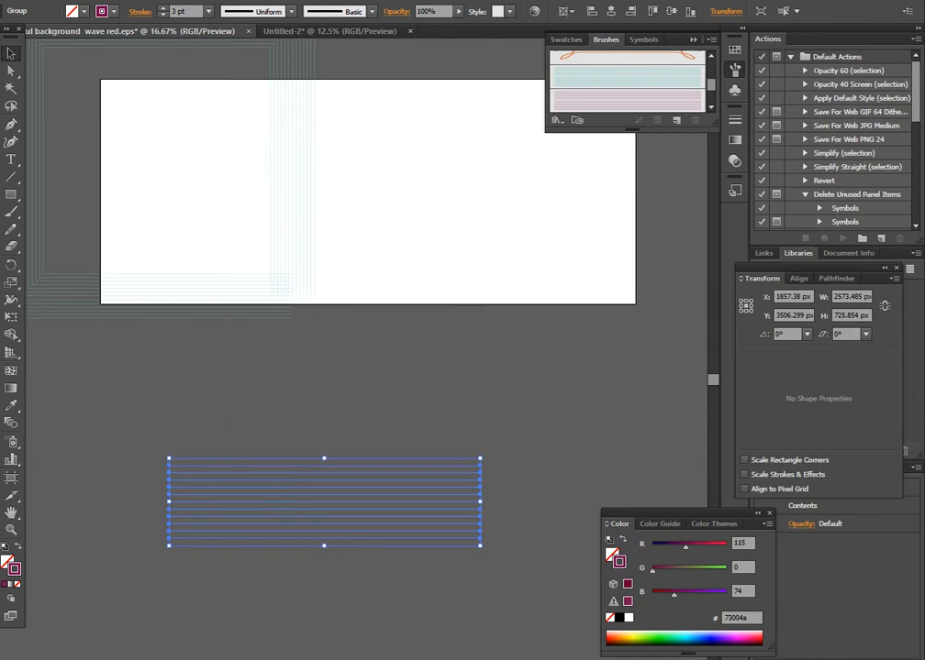
Apply the purple line art brush to the large square at the artboard's upper-left corner.
click(301, 240)
click(293, 235)
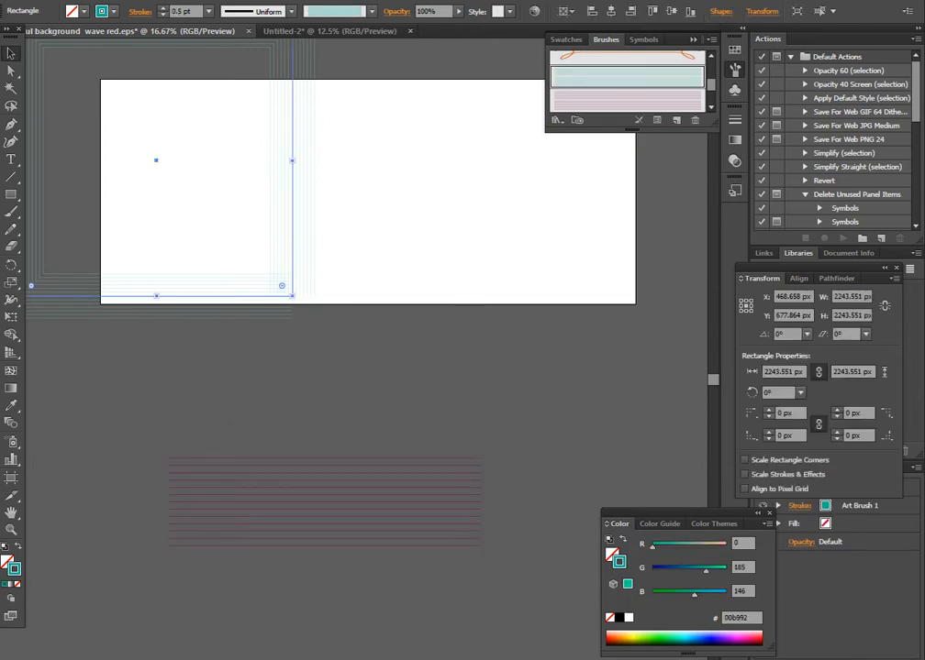
click(642, 99)
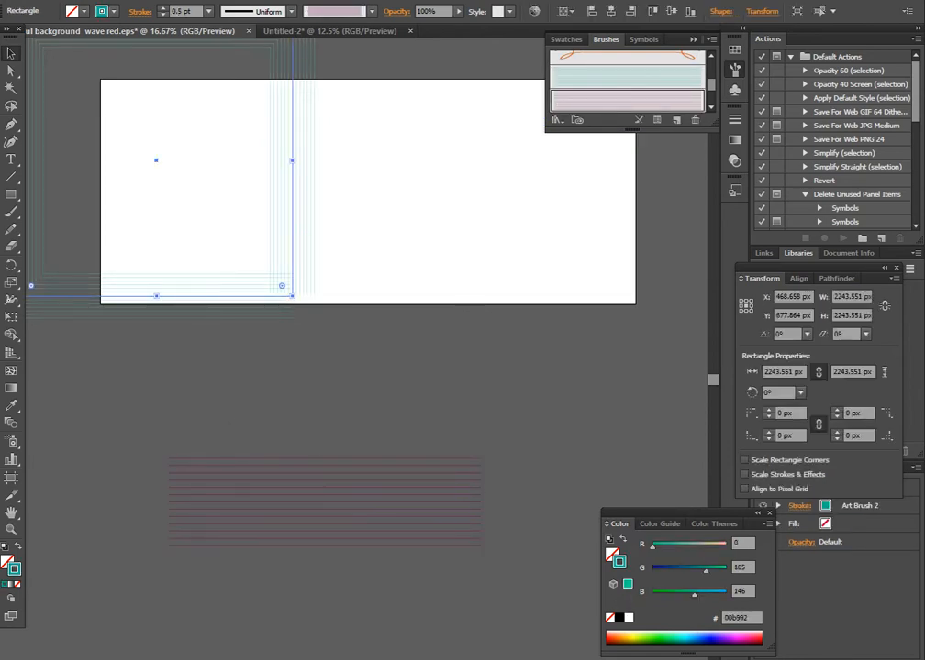
Draw a square about 1440 px wide right of the artboard's centre and round its corners to about 372 px.
click(412, 220)
click(11, 194)
drag(430, 214, 517, 299)
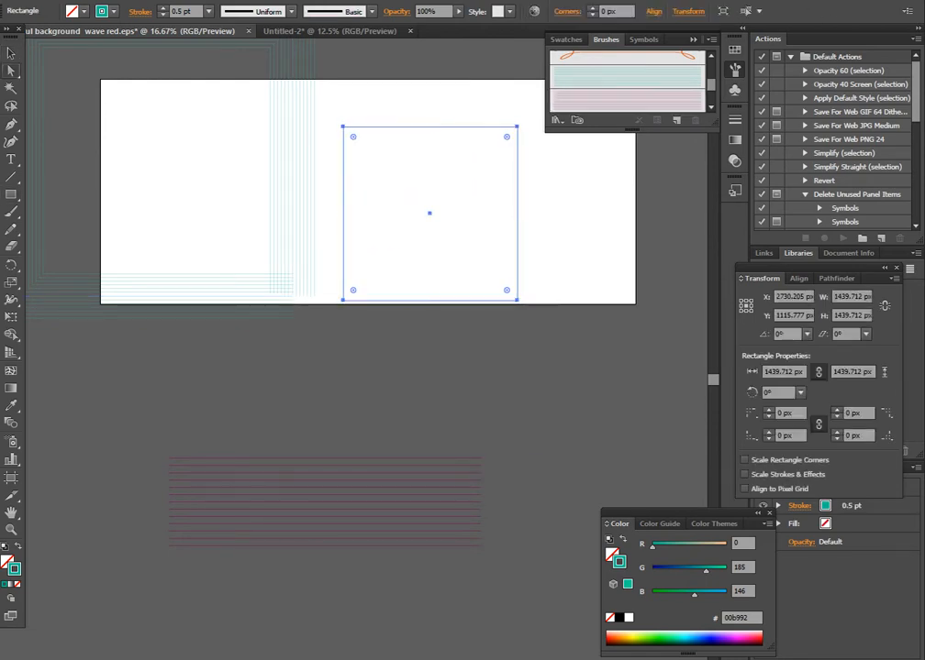
drag(506, 137, 473, 172)
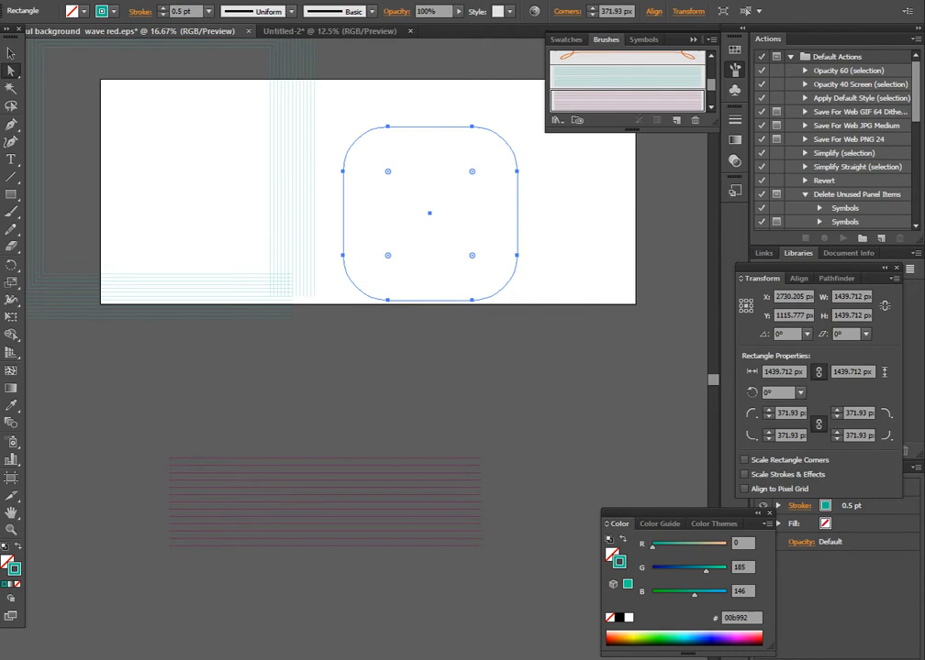
Apply the purple line art brush to the rounded square and recolour its stroke to pink (#e7008e).
click(624, 101)
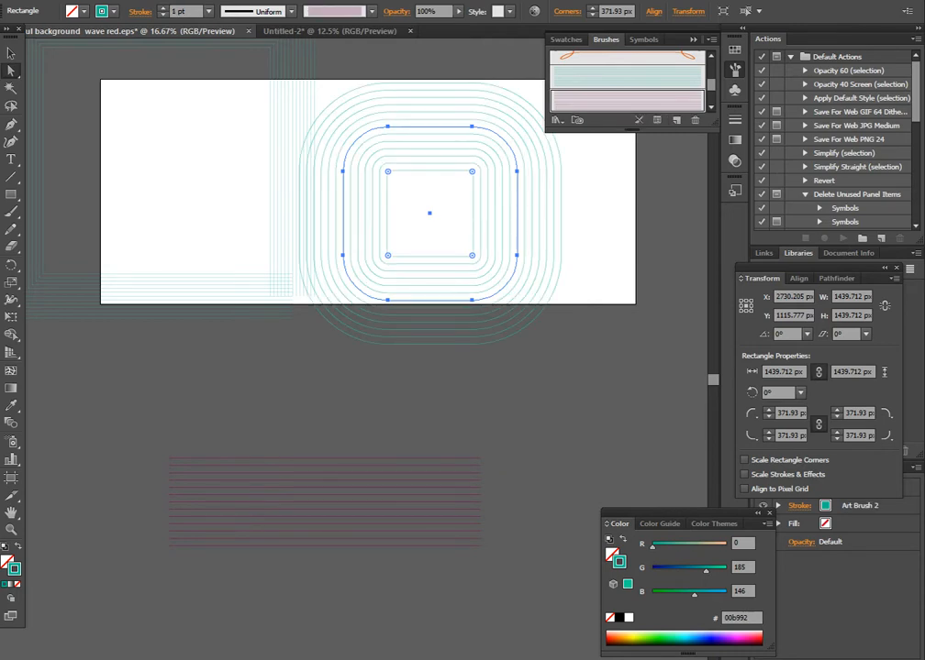
click(745, 637)
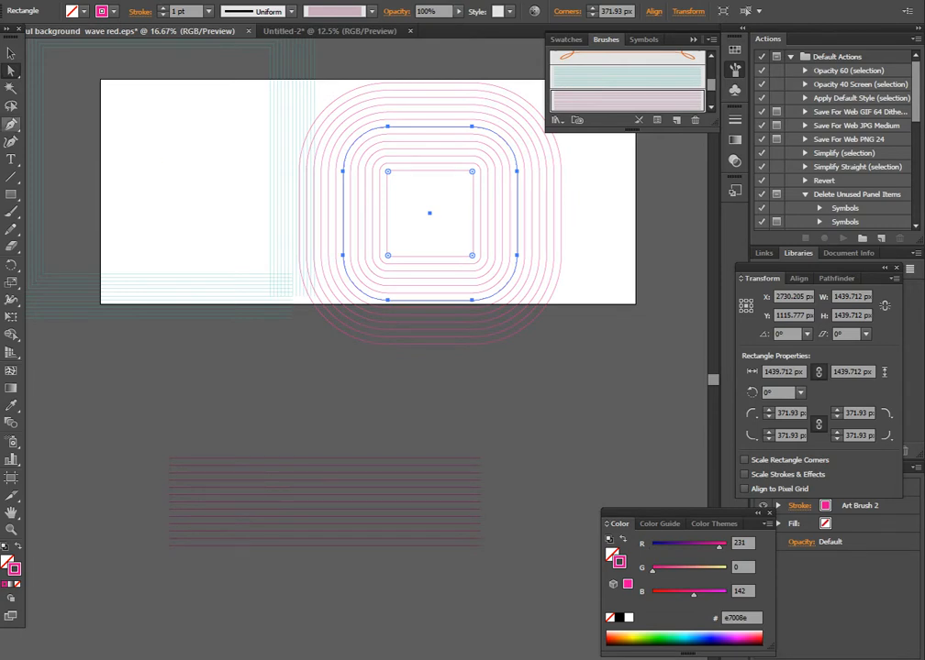
Delete the large teal-stroked square and the purple line group below the artboard.
click(11, 53)
drag(241, 91, 288, 369)
key(Delete)
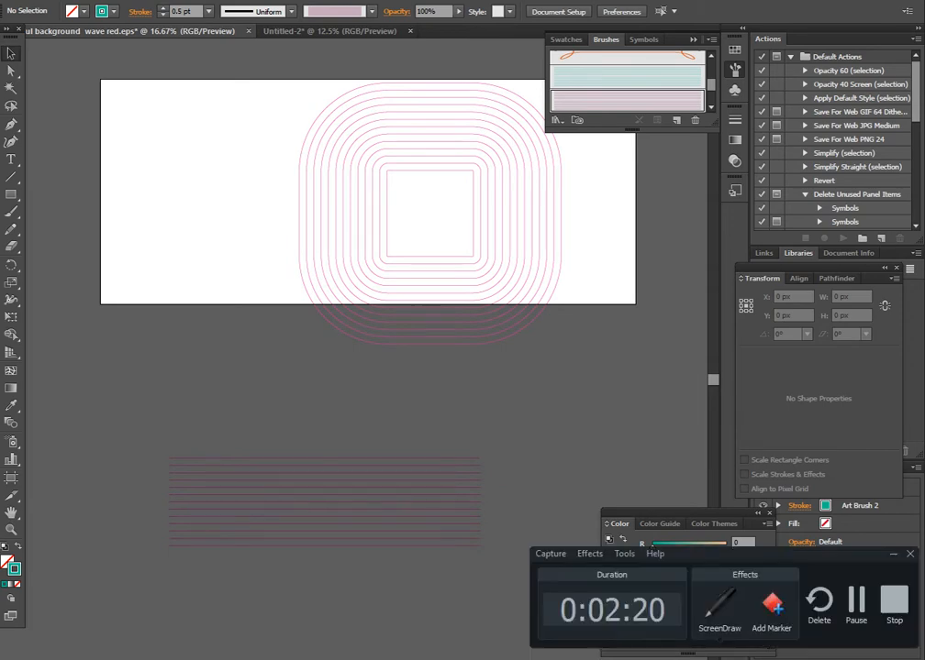
click(399, 530)
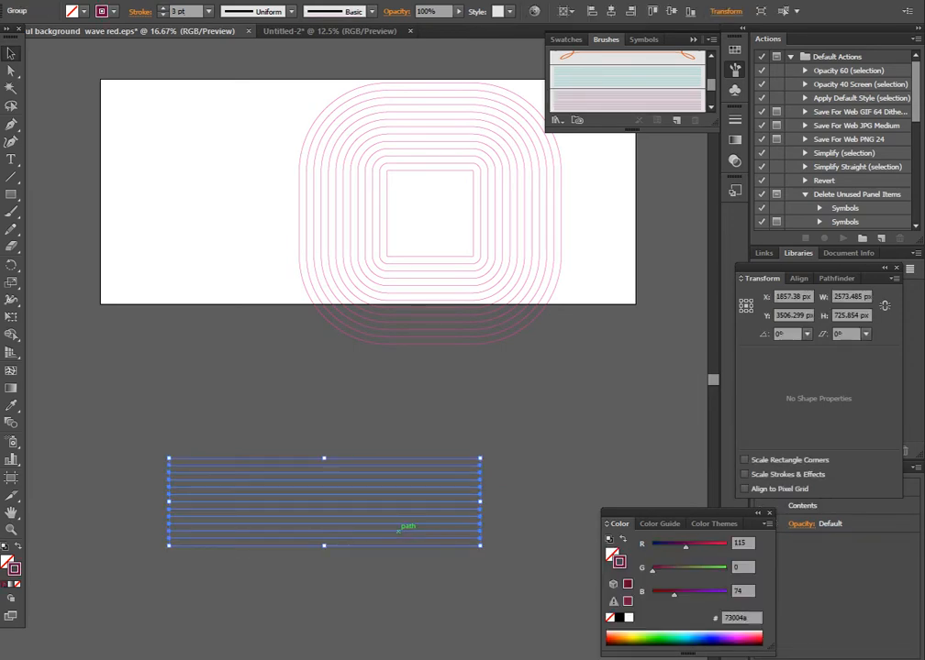
key(Delete)
Move the pink rounded square down and left so it straddles the artboard's lower edge.
drag(437, 351, 377, 274)
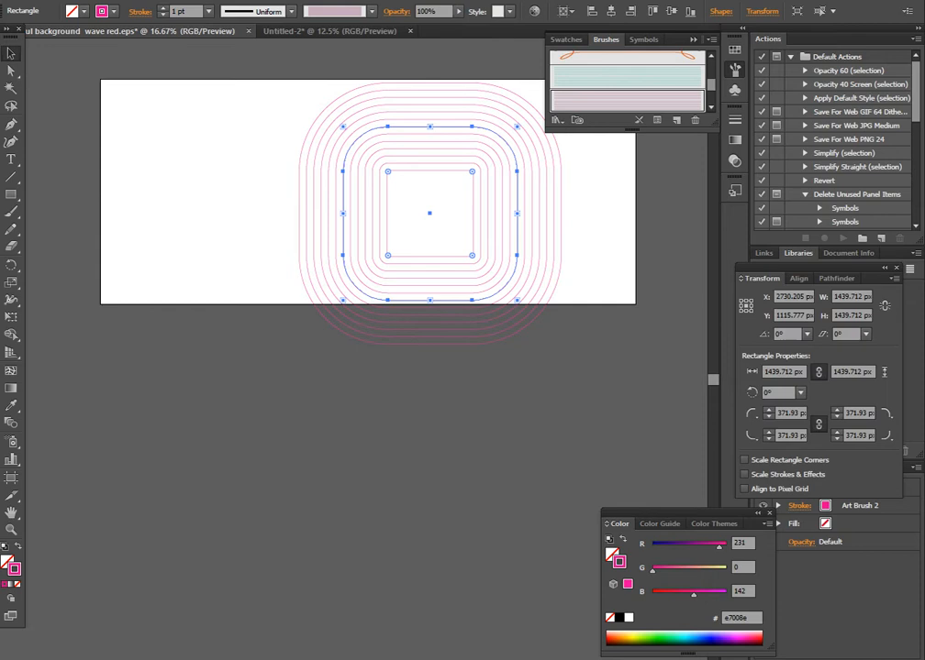
drag(519, 270, 345, 404)
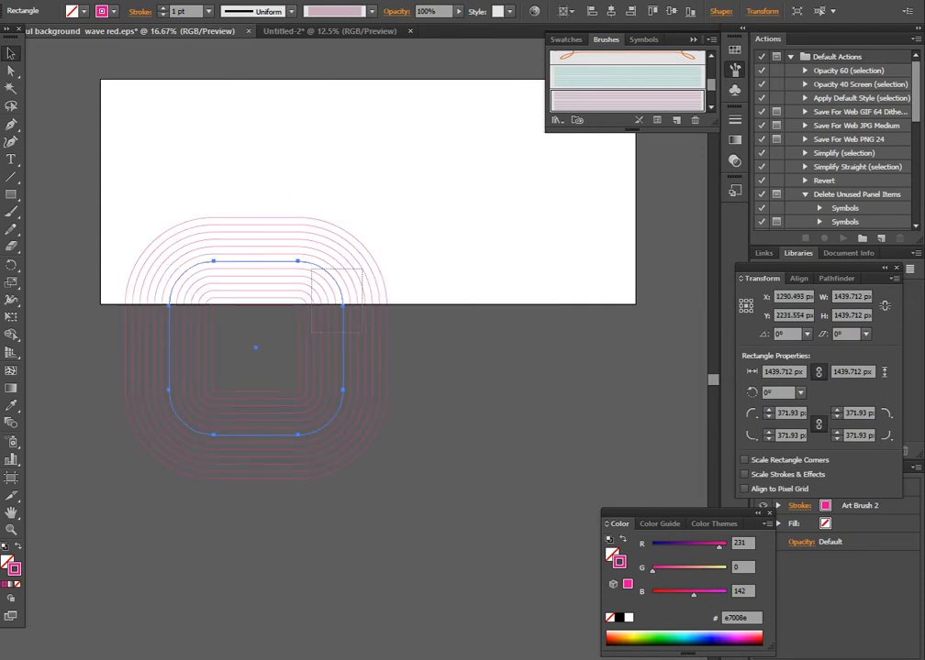
Recolour the rounded square's stroke to light blue (#17c8ff) and expand its appearance into a group of lines.
click(690, 638)
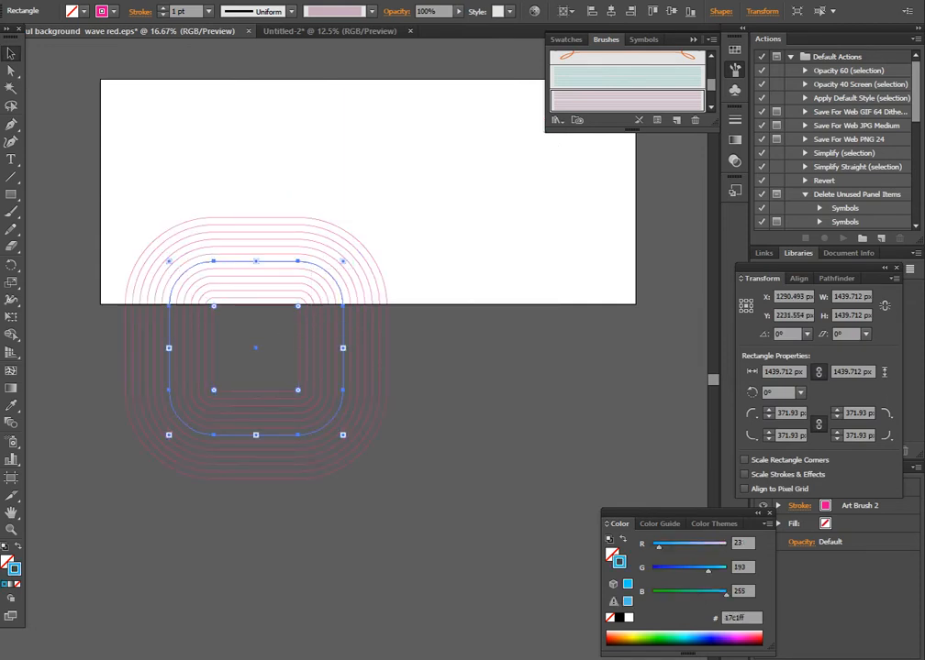
click(488, 441)
drag(99, 158, 220, 292)
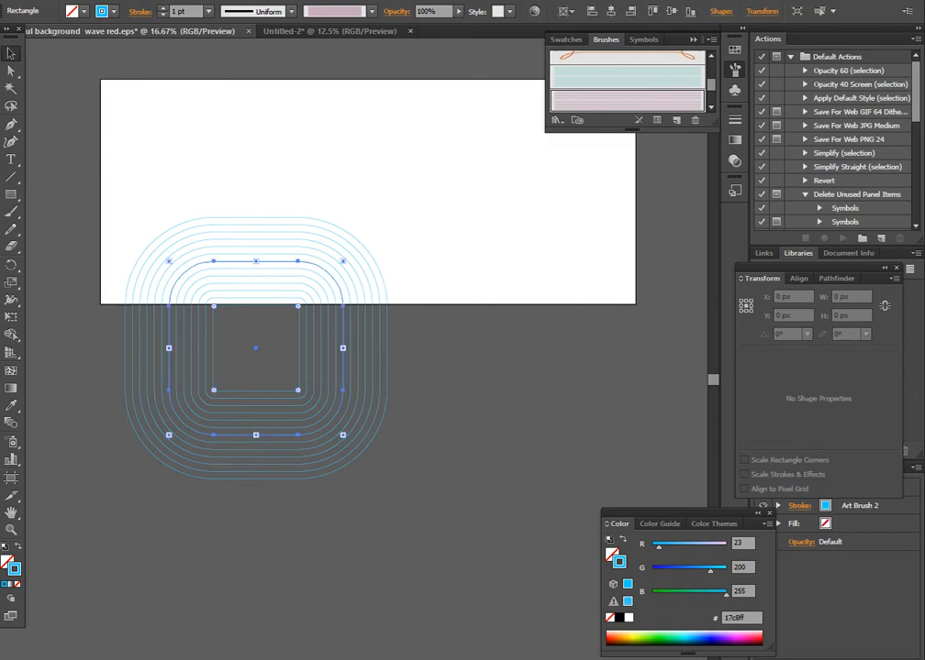
click(93, 2)
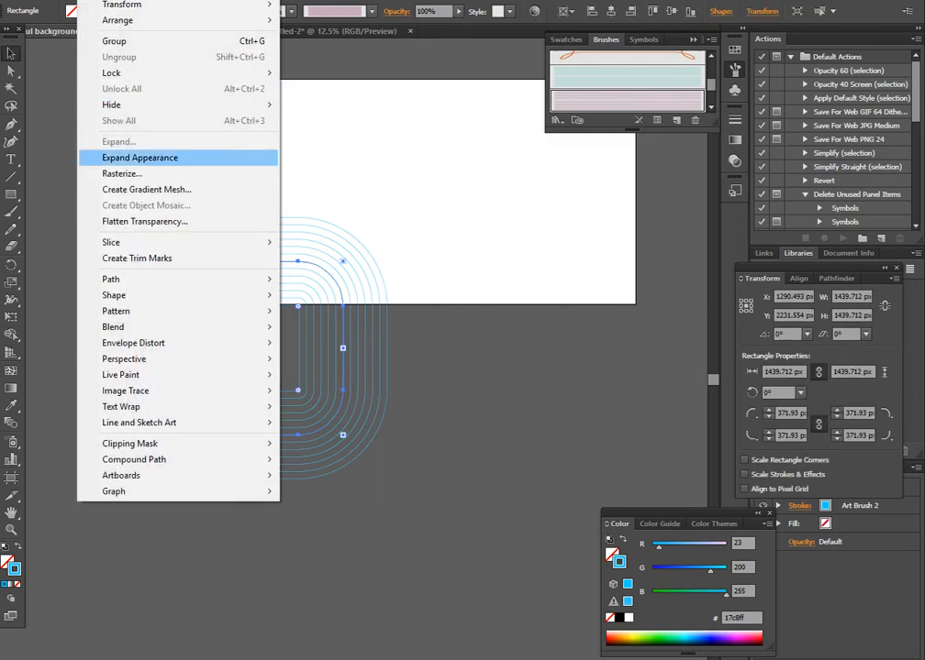
click(142, 157)
click(124, 150)
drag(124, 149, 414, 518)
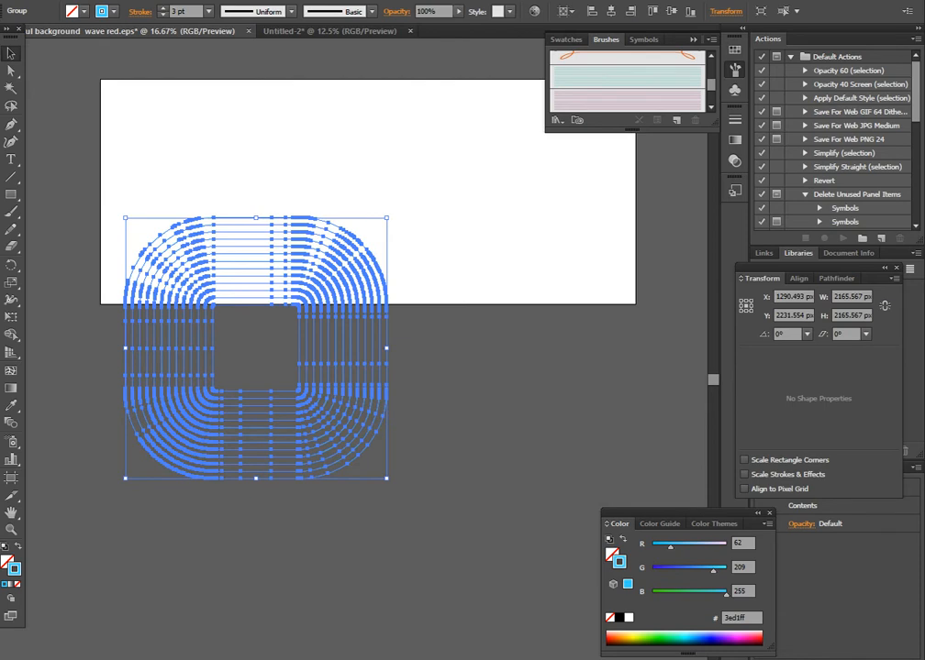
Set the stroke weight of the expanded line group to 8 pt.
click(209, 11)
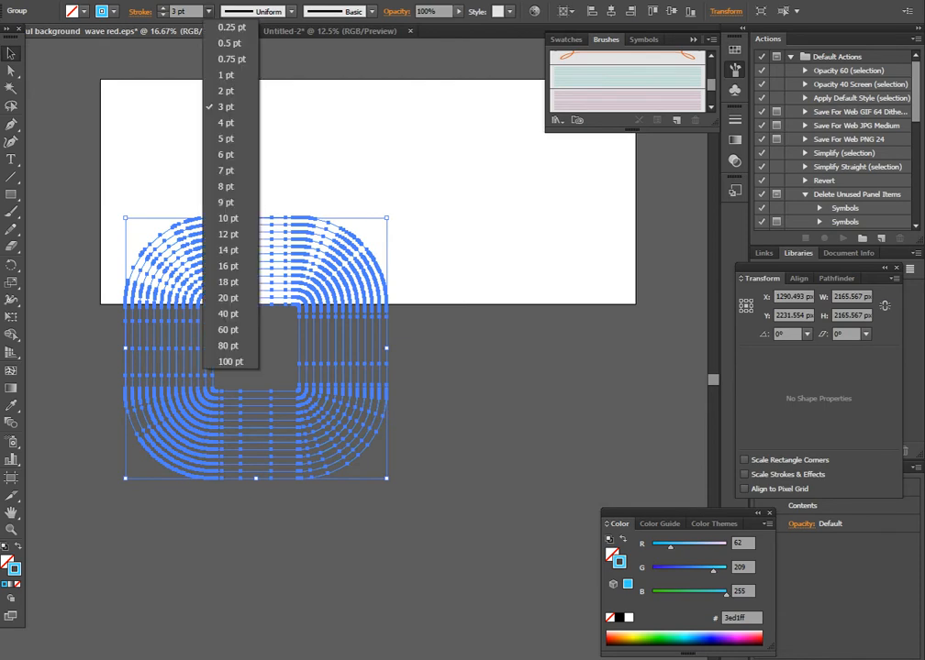
click(226, 122)
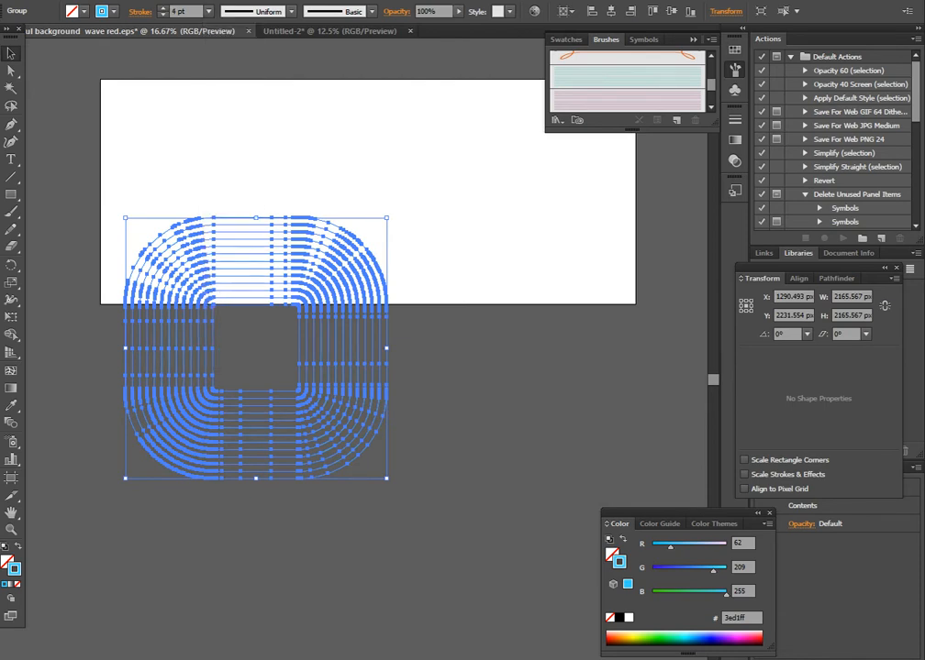
click(209, 11)
click(183, 148)
click(174, 145)
drag(173, 144, 436, 474)
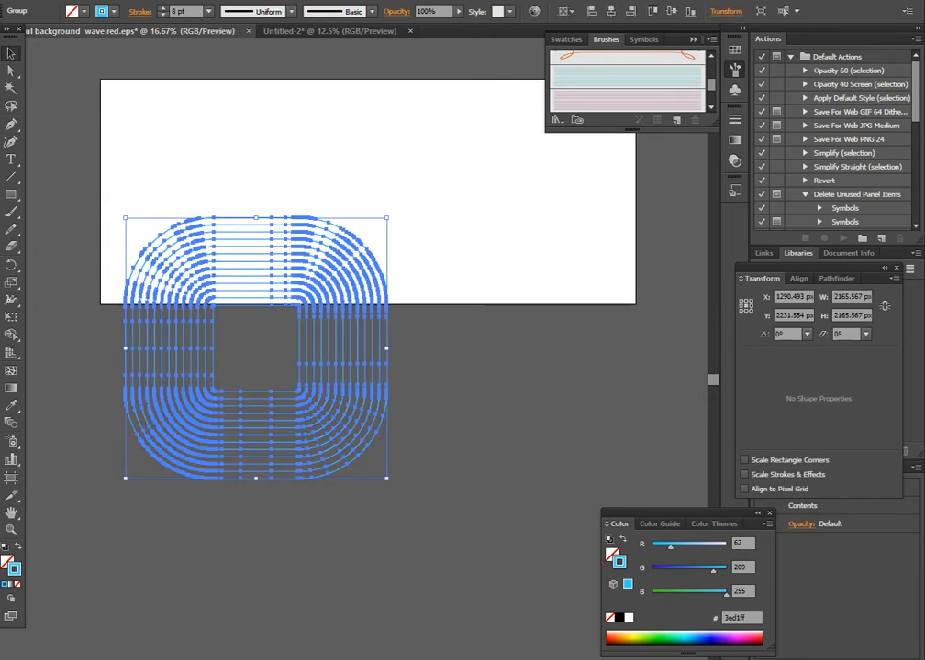
Expand the fill and stroke of the line group into filled outlines.
click(94, 0)
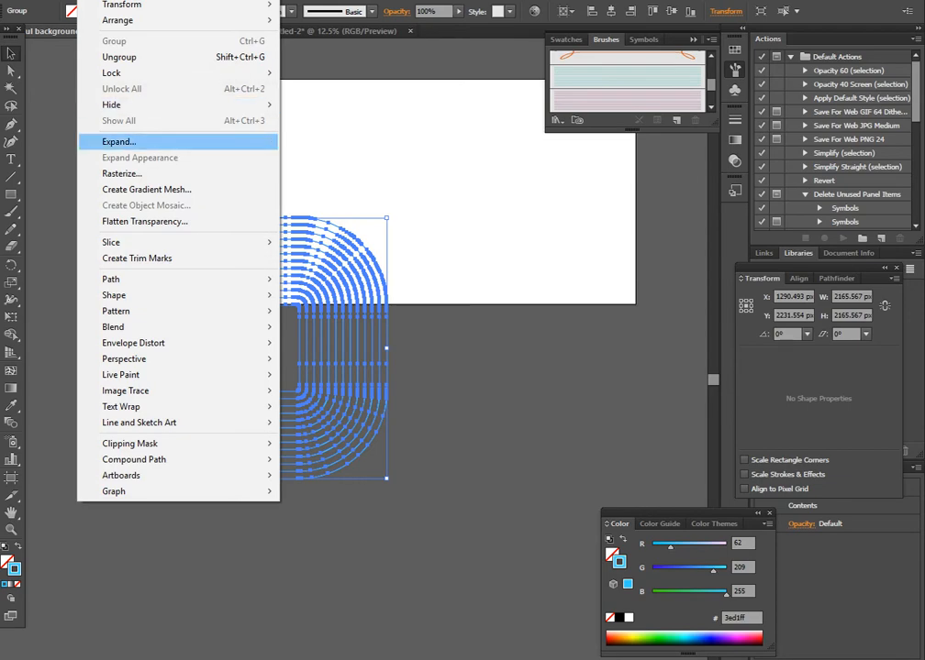
click(129, 143)
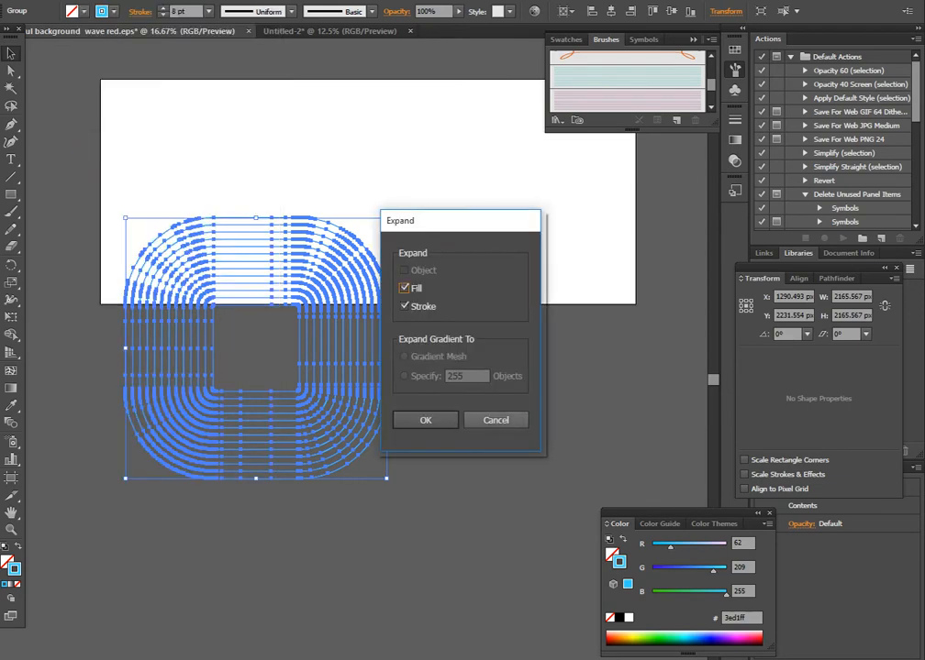
click(426, 418)
drag(156, 173, 392, 417)
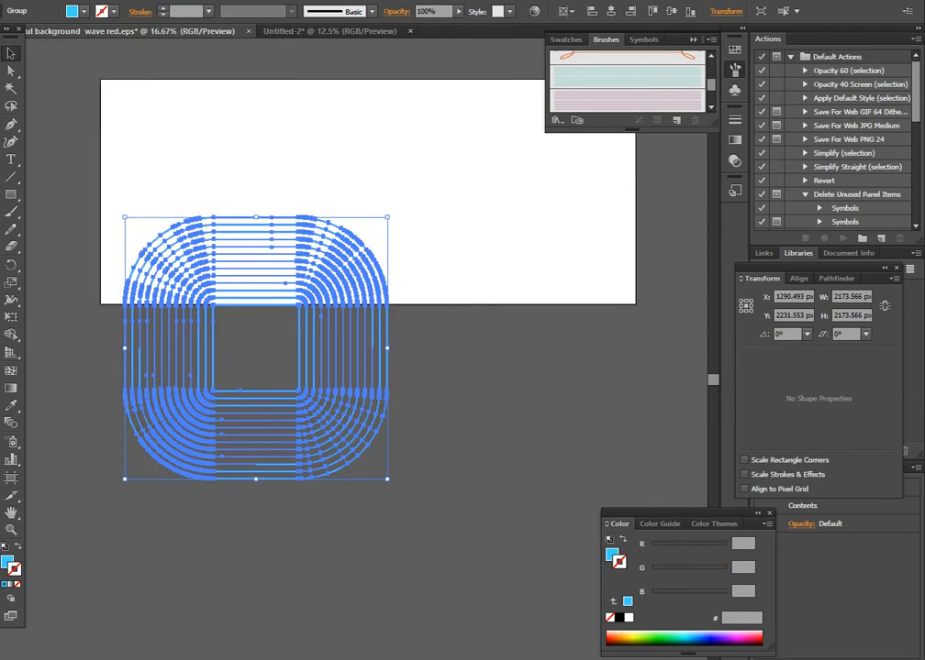
click(95, 0)
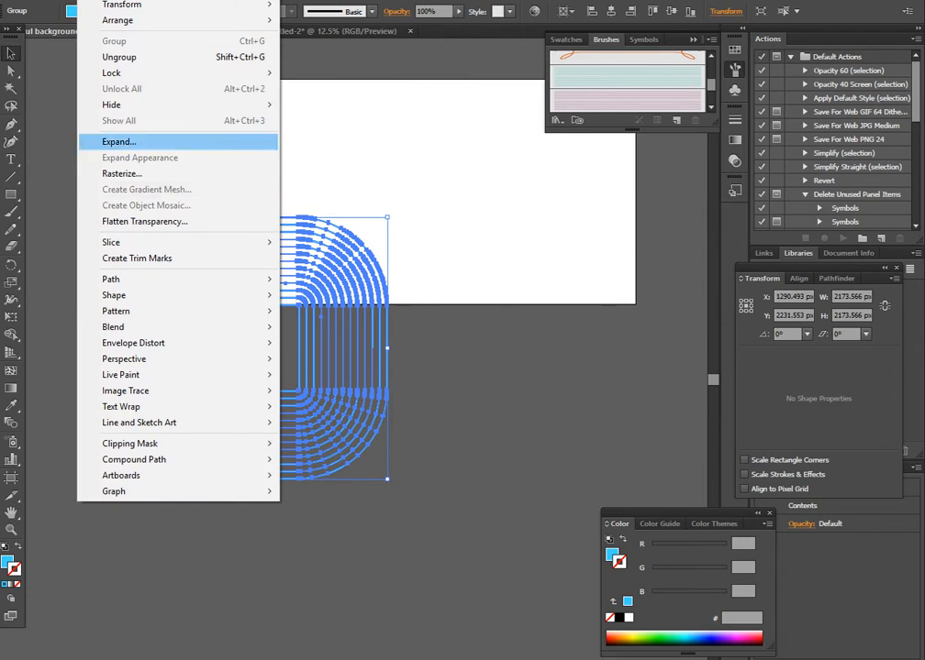
click(119, 142)
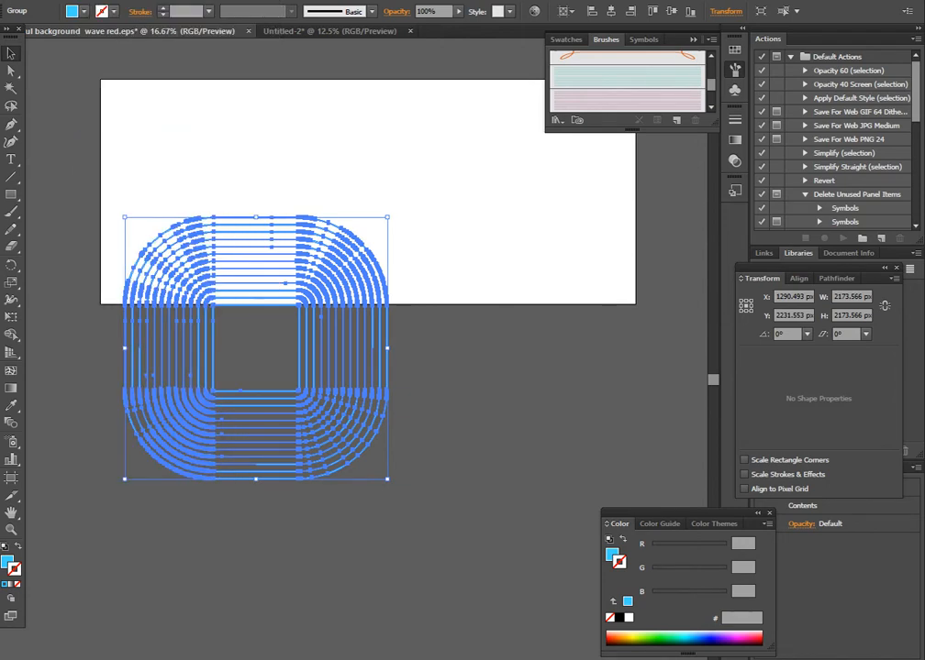
Unite the expanded outlines with Pathfinder and move the line group below the artboard.
drag(674, 514, 432, 503)
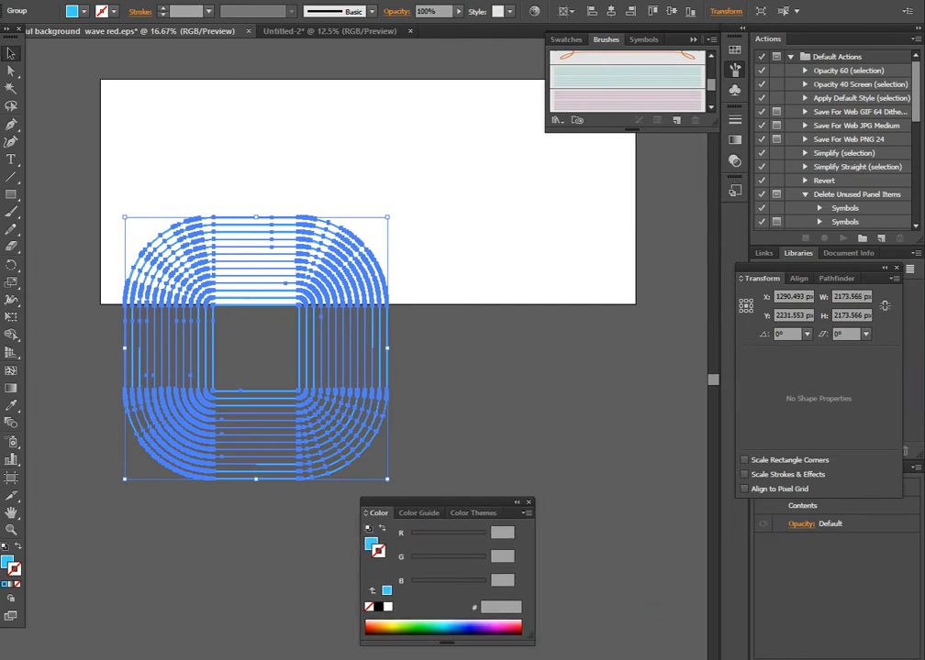
click(835, 278)
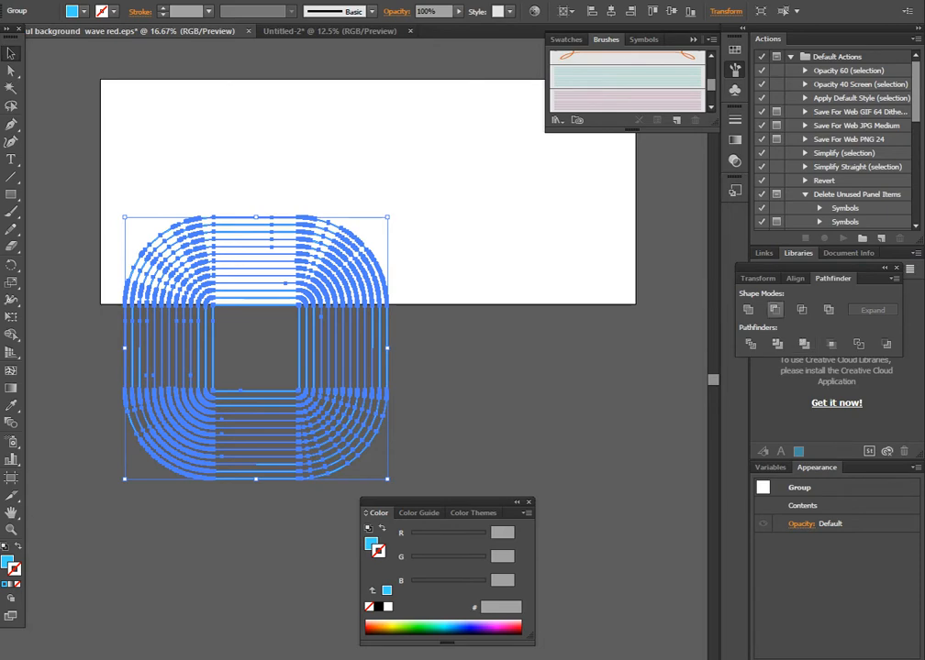
click(748, 310)
click(656, 351)
drag(97, 170, 254, 414)
Draw a rectangle extending slightly beyond the artboard on all sides and give it no stroke.
click(11, 195)
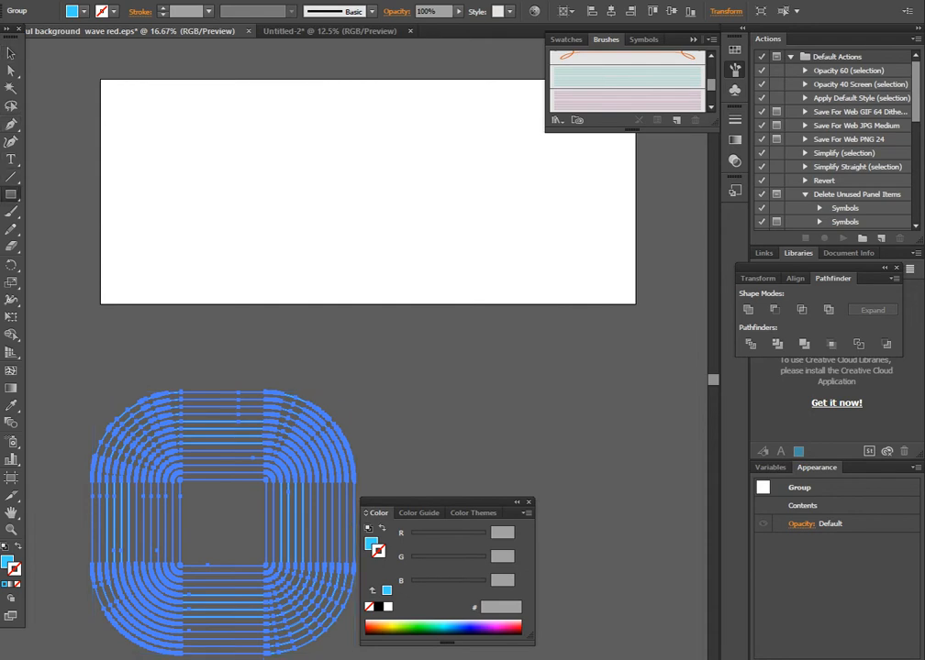
drag(84, 54, 661, 339)
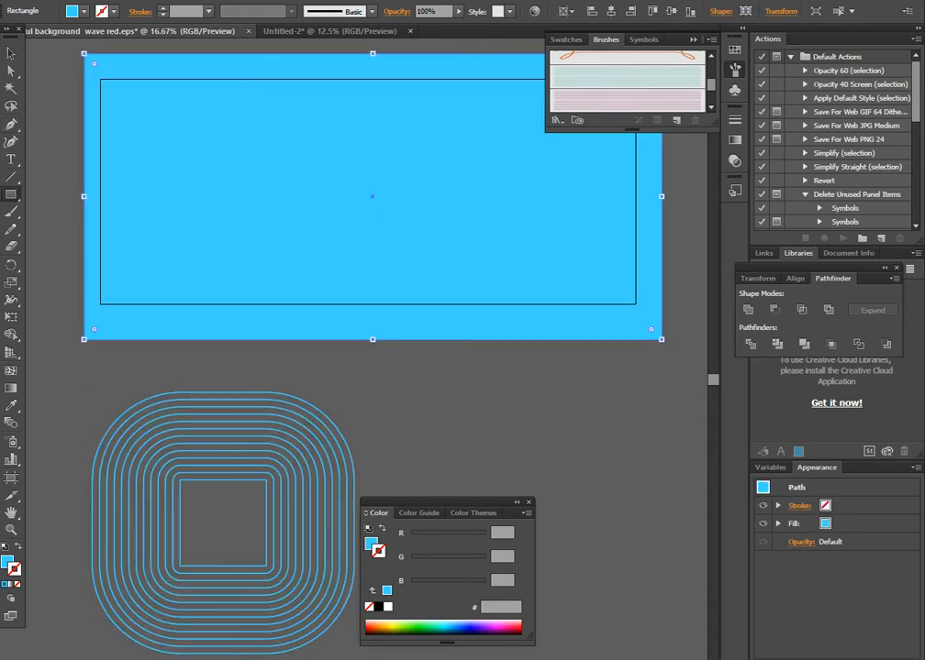
click(462, 626)
click(452, 632)
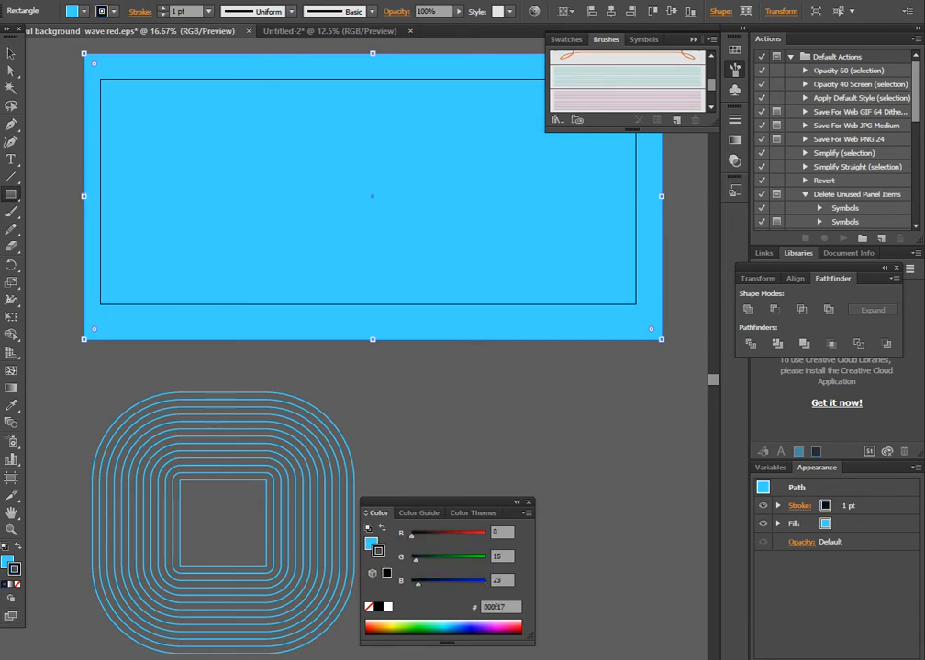
click(18, 584)
Fill the background rectangle with a near-black blue sampled from the colour spectrum.
key(x)
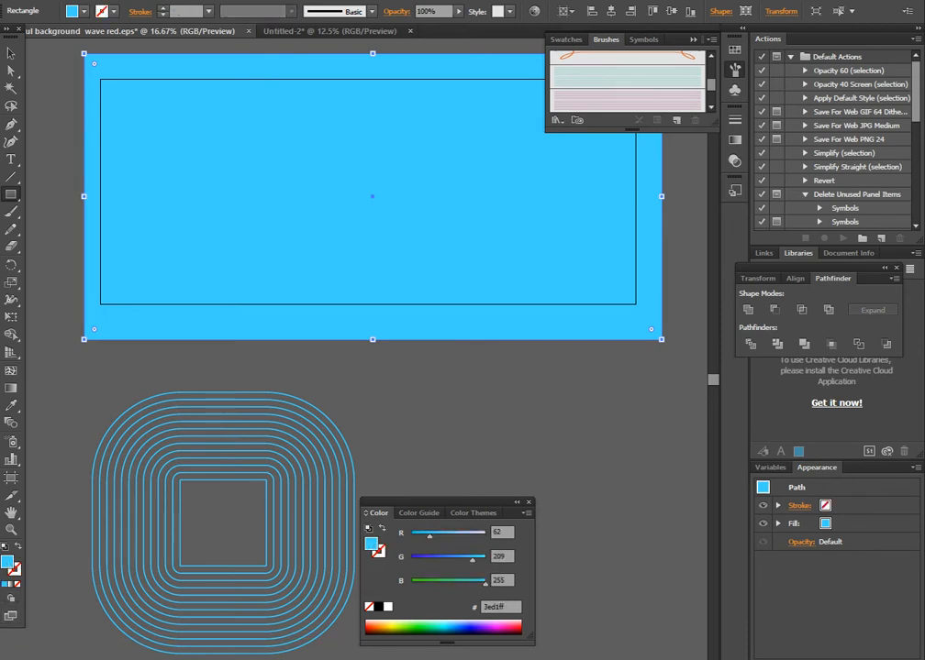
click(447, 632)
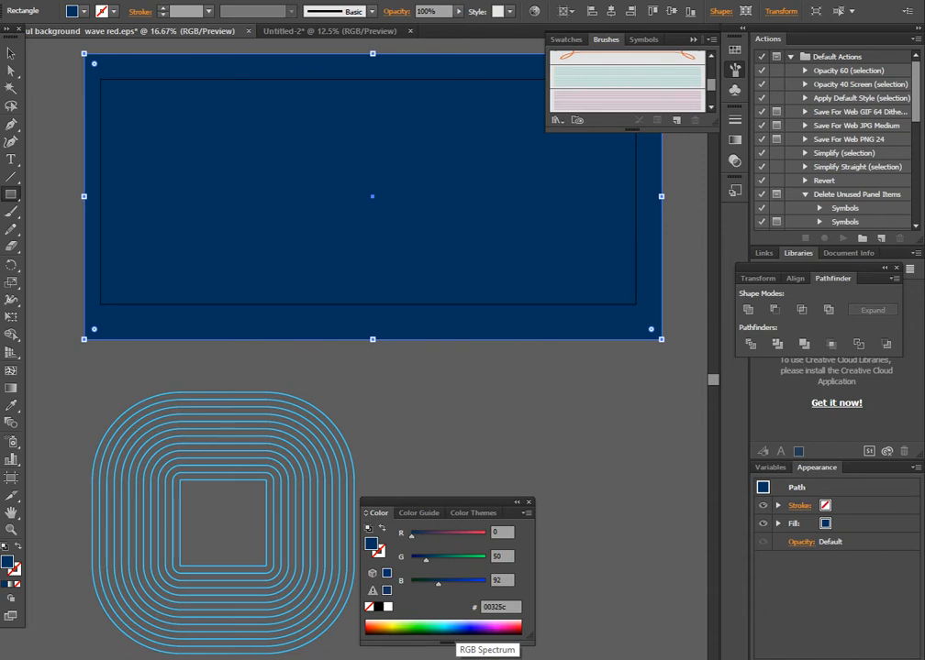
click(449, 628)
click(460, 629)
click(453, 633)
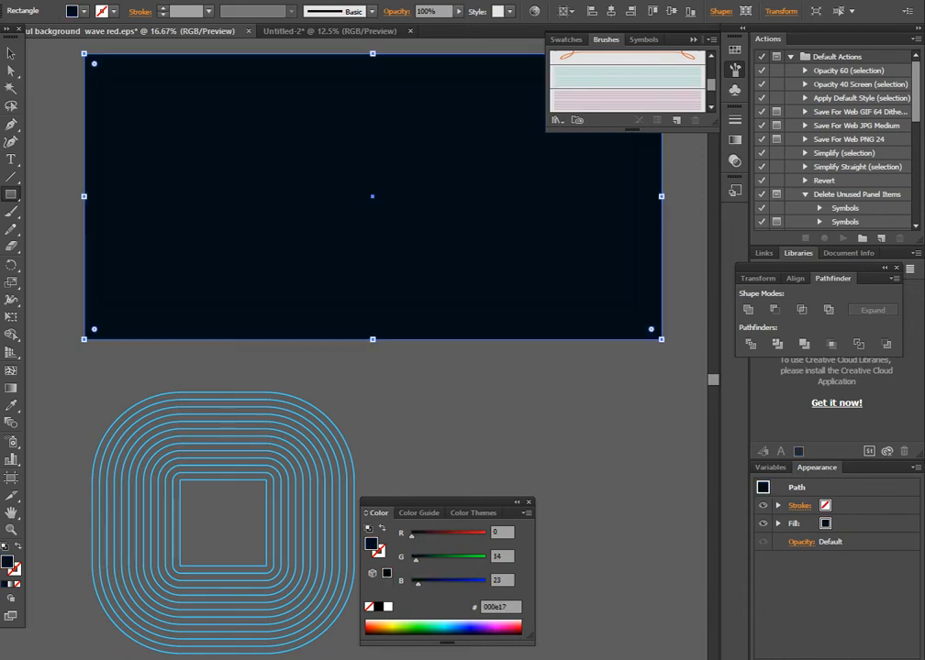
click(450, 630)
click(448, 633)
Move the light blue line group onto the dark rectangle, overlapping its lower edge, and bring it to the front.
click(12, 53)
drag(264, 487, 345, 223)
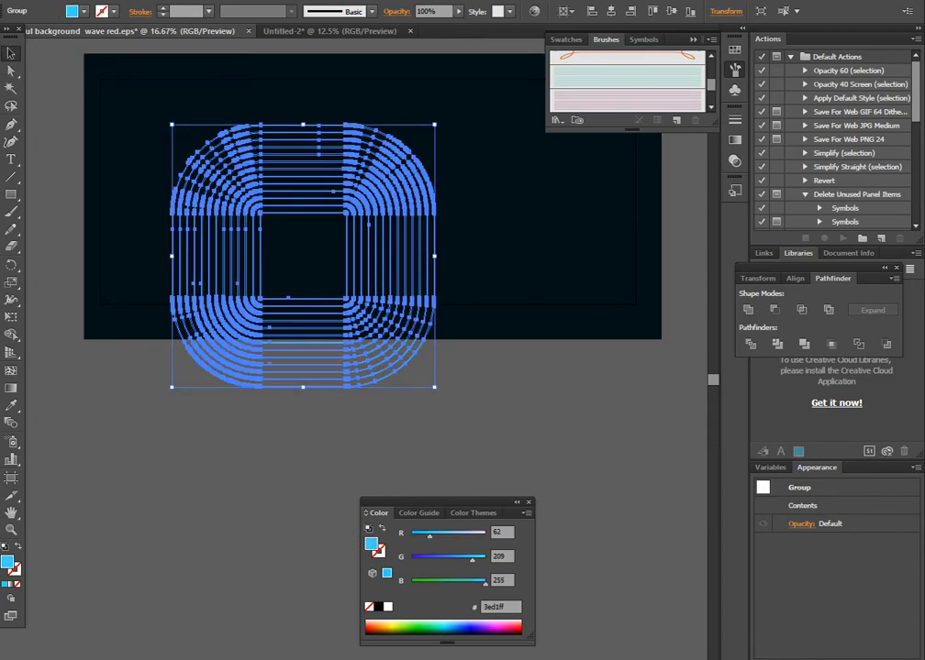
click(396, 430)
right_click(359, 375)
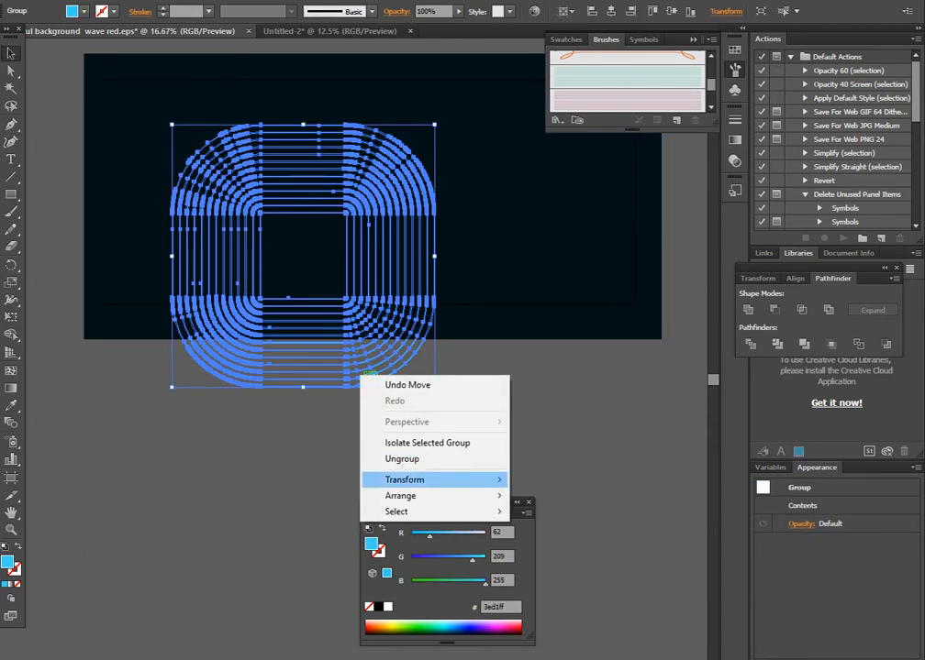
mouse_move(431, 495)
click(558, 496)
click(556, 491)
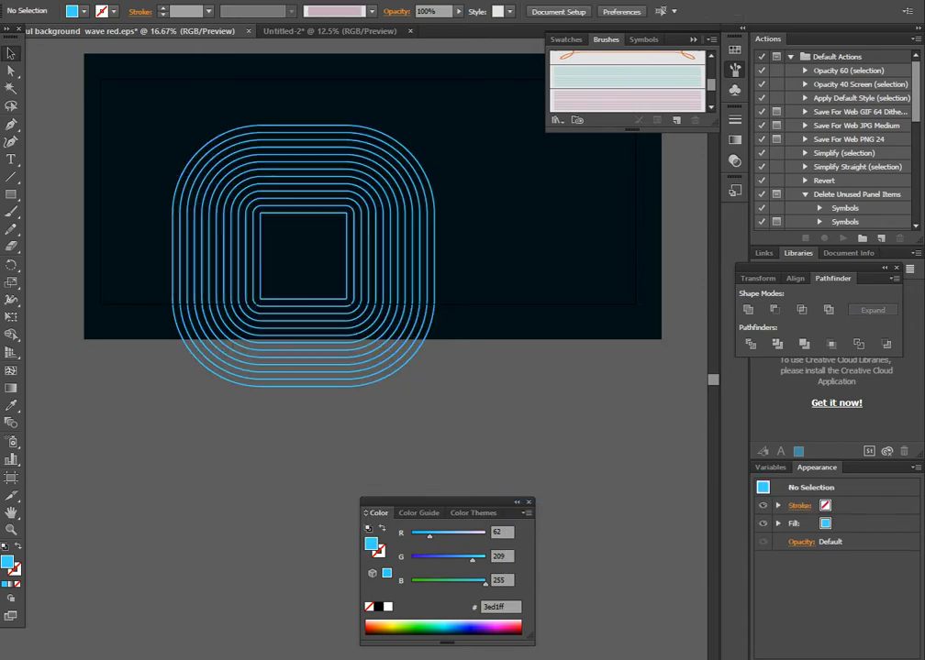
Rotate the line group clockwise into a diamond-like tilt and enlarge it slightly.
click(389, 372)
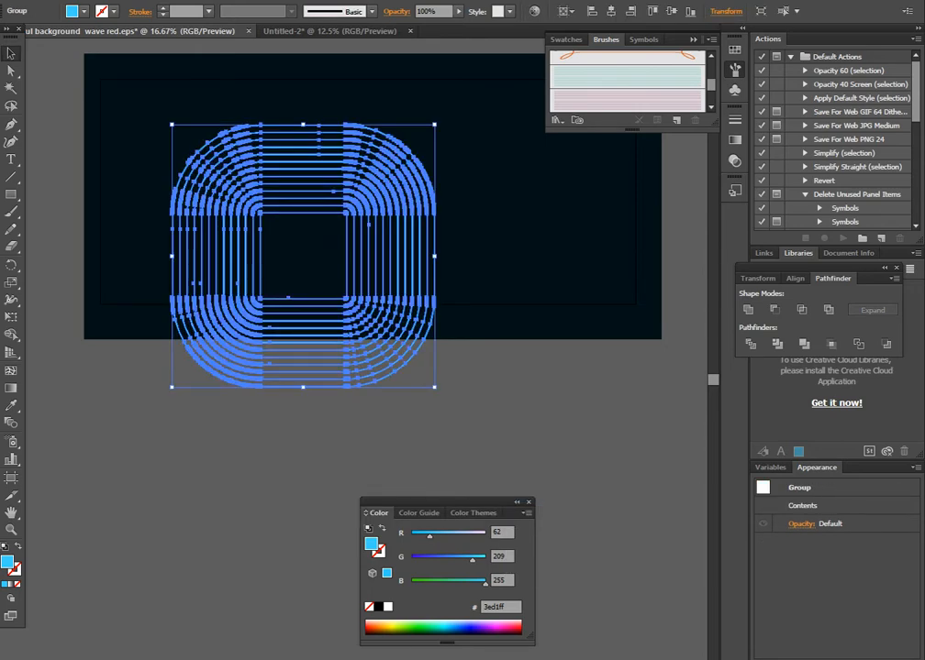
drag(439, 391, 347, 447)
click(384, 452)
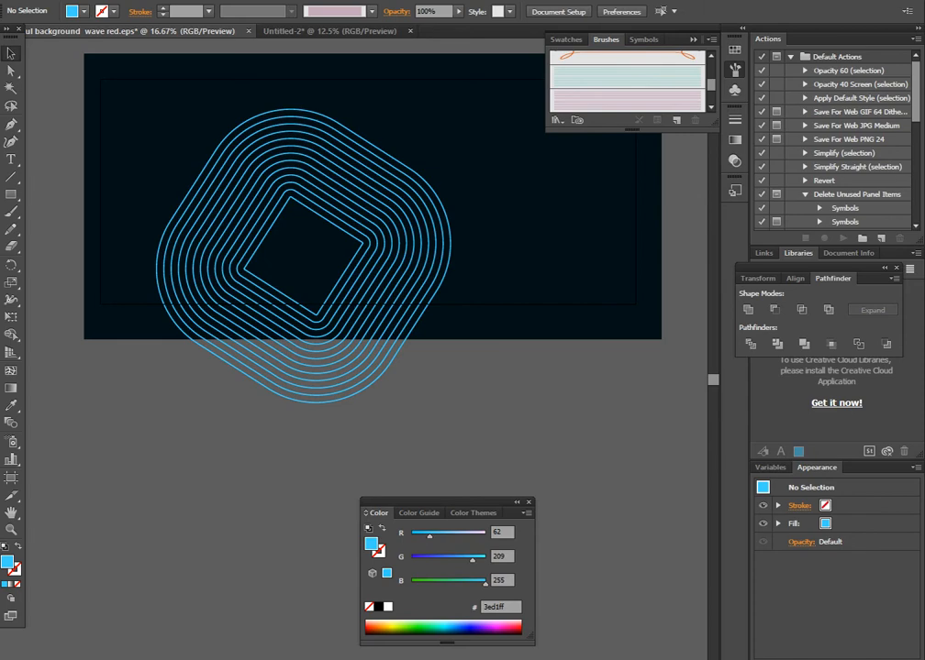
click(366, 377)
drag(343, 438, 347, 454)
click(393, 449)
drag(432, 394, 414, 360)
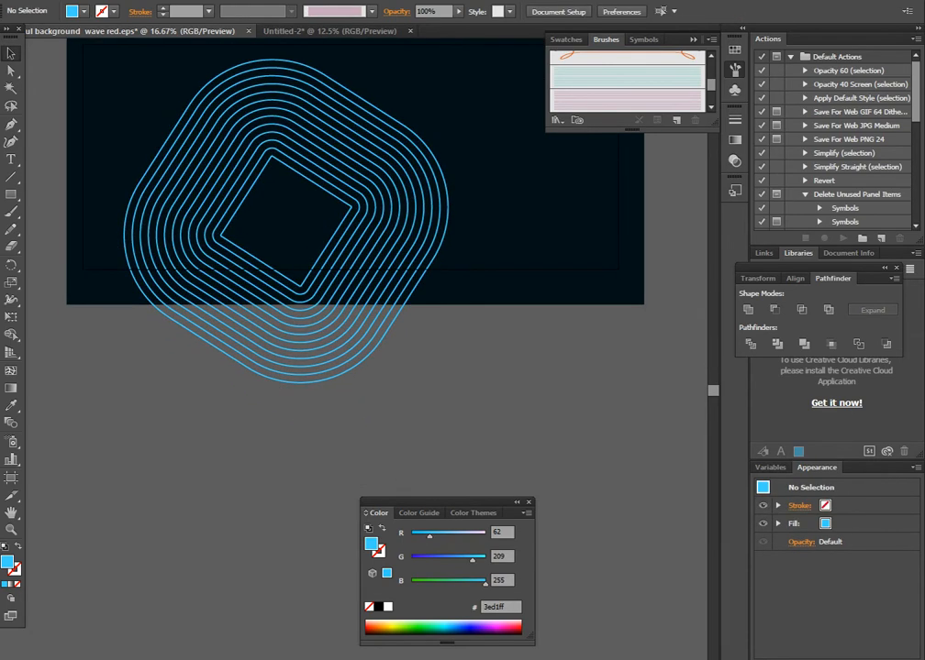
Try several blue and near-black fills on the background rectangle, ending with #001711.
click(459, 275)
click(465, 629)
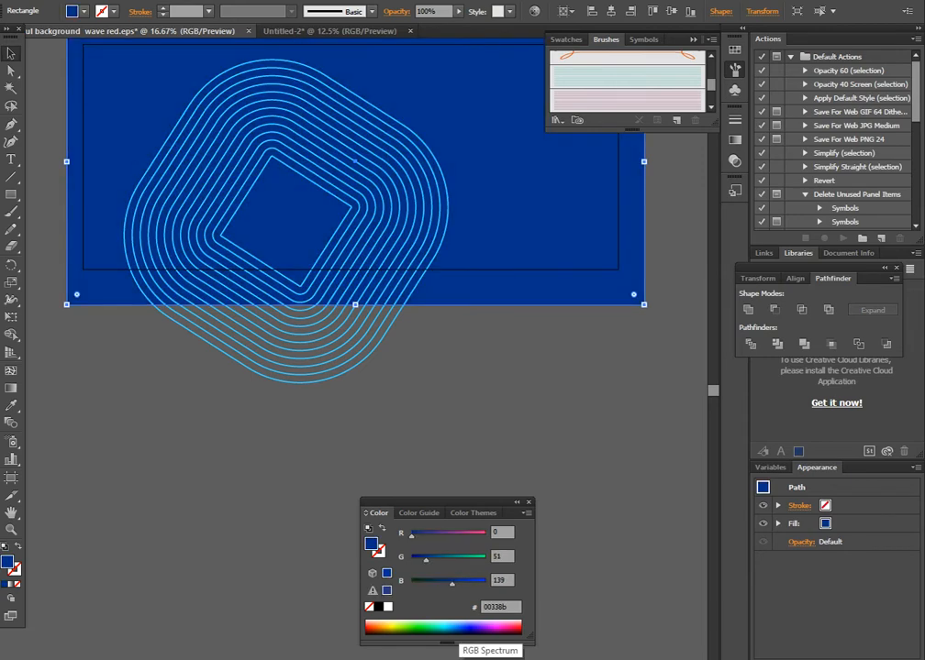
click(456, 629)
click(457, 626)
click(451, 632)
click(446, 633)
click(442, 633)
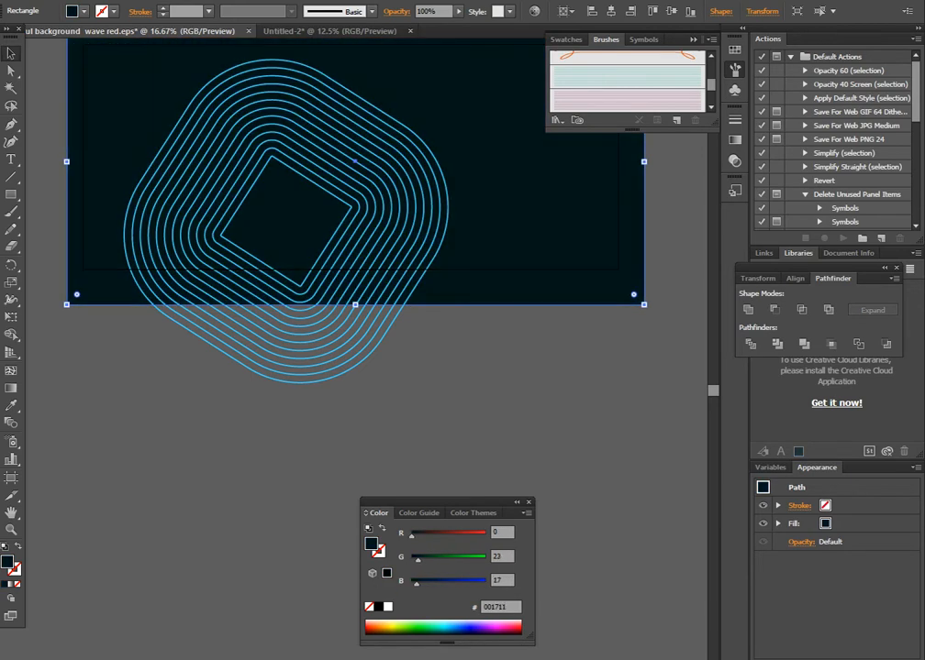
Change the background rectangle's fill to dark blue #072370.
click(461, 629)
click(471, 629)
double_click(371, 545)
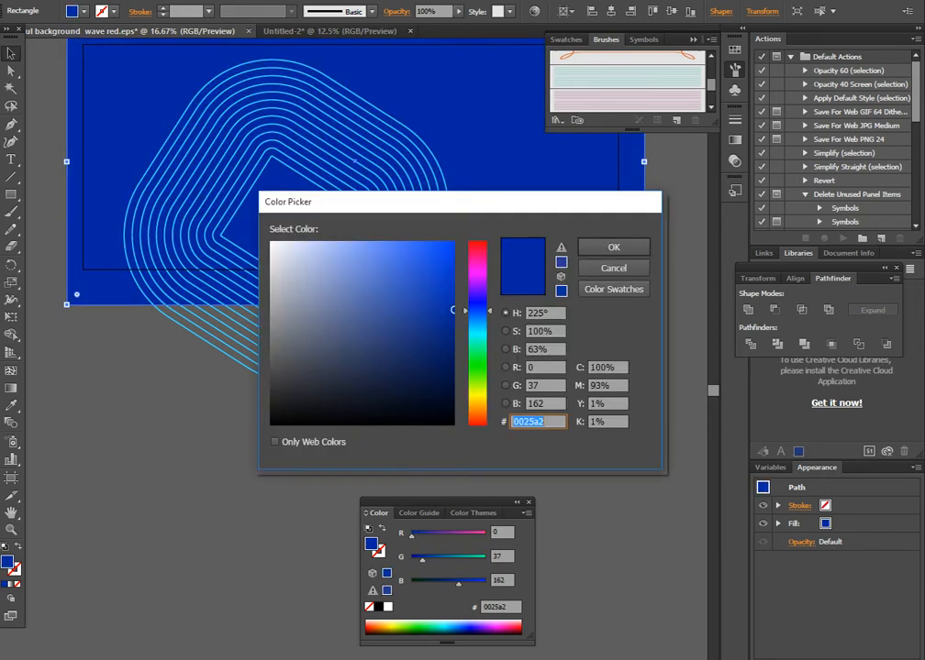
click(442, 344)
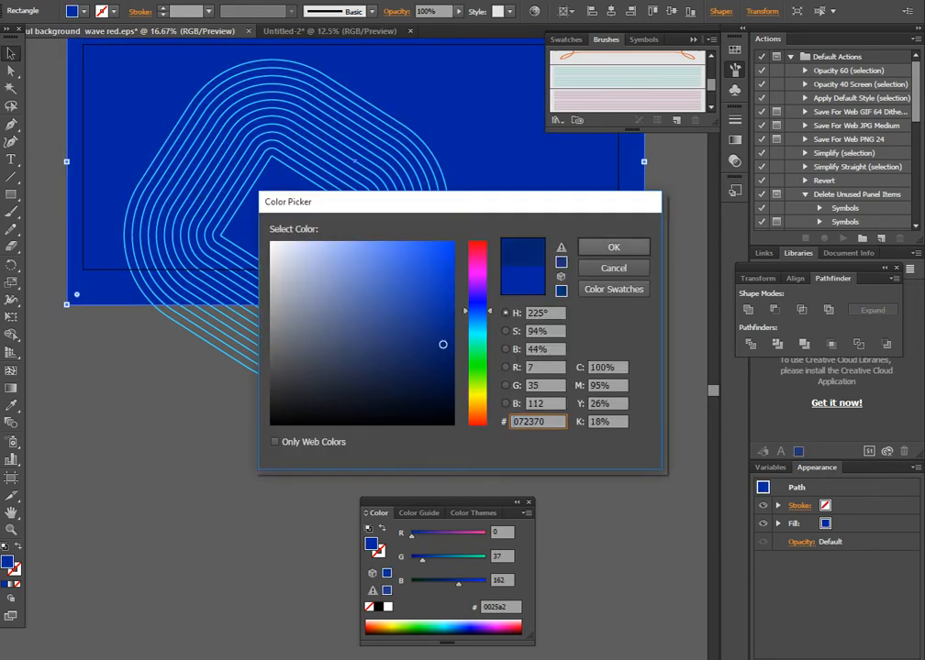
key(Return)
Set the background rectangle's fill to the hex colour 084587.
drag(280, 240, 250, 293)
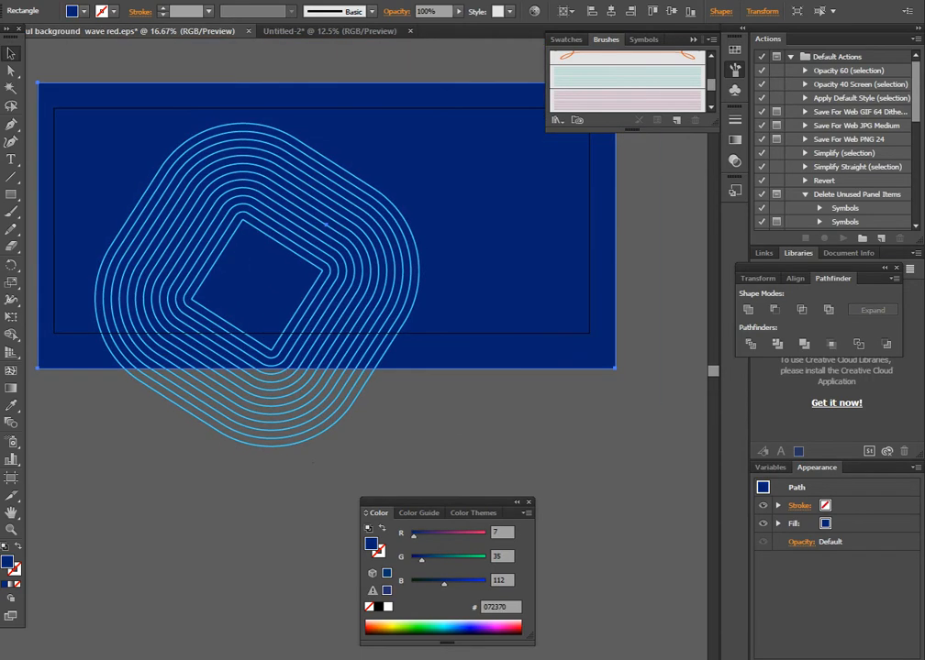
drag(432, 502, 707, 519)
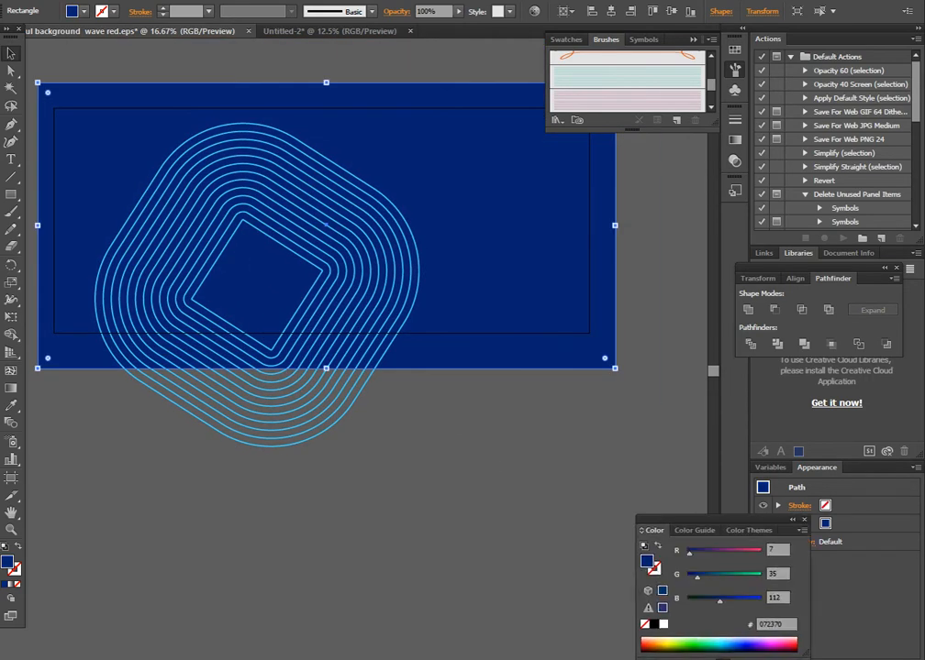
double_click(647, 562)
text(08366d)
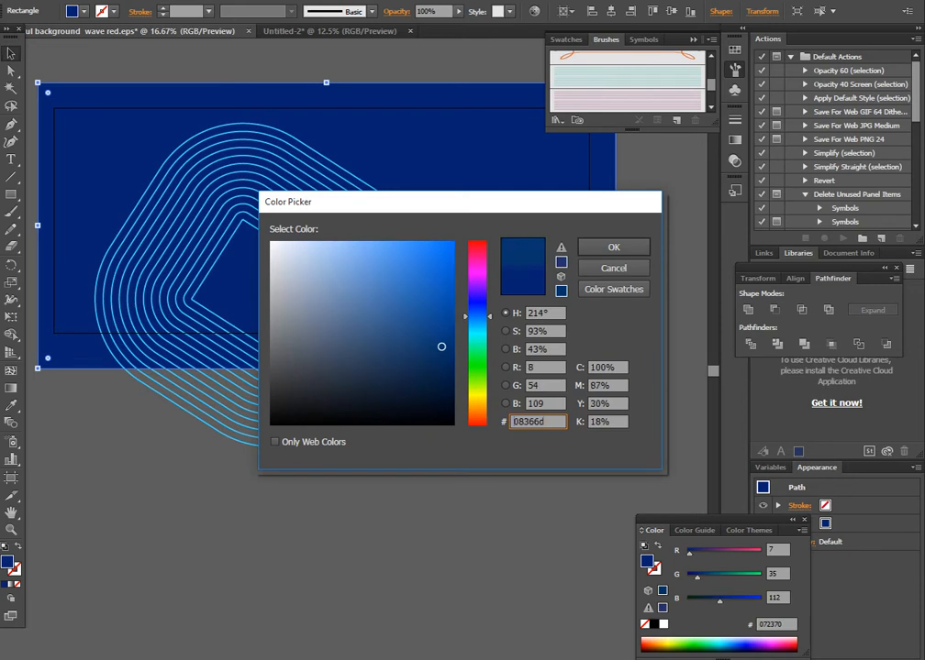
key(BackSpace)
key(BackSpace)
key(BackSpace)
text(86d)
key(BackSpace)
key(BackSpace)
key(BackSpace)
key(BackSpace)
text(4587)
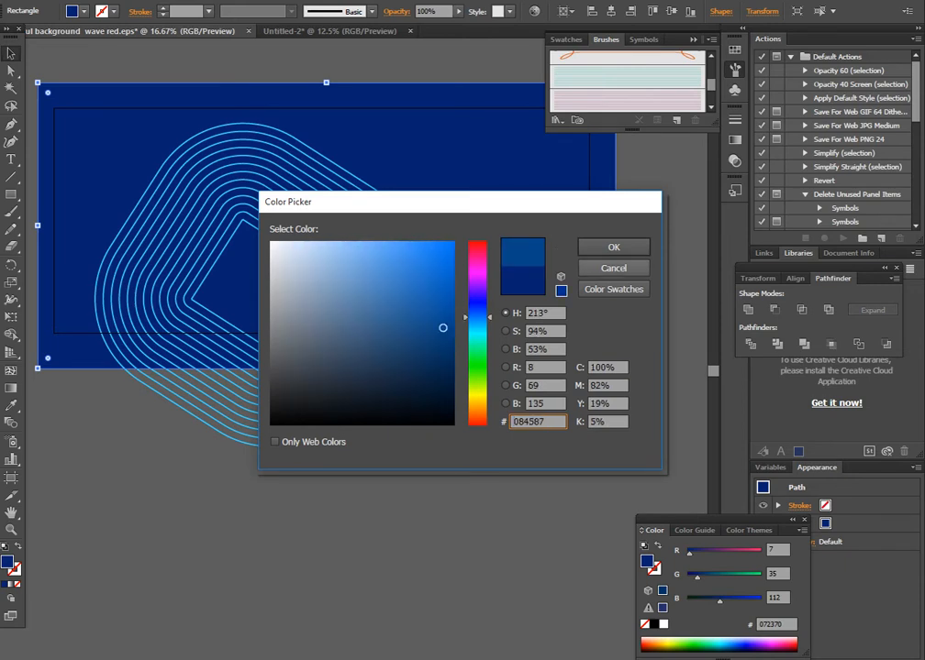
key(Return)
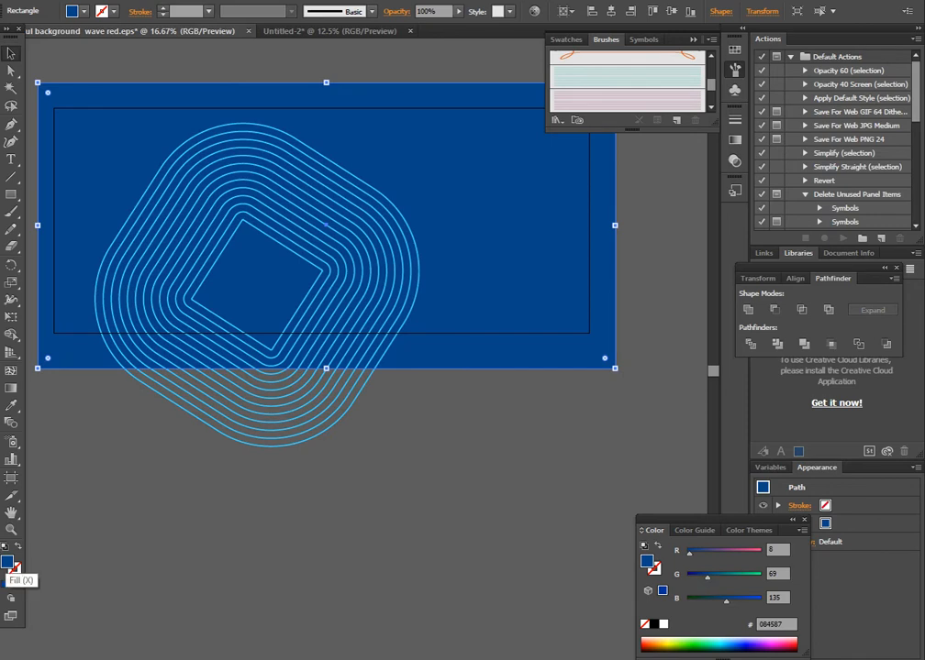
Try the hex fill colours 083863 and 062238 for the background rectangle.
double_click(8, 563)
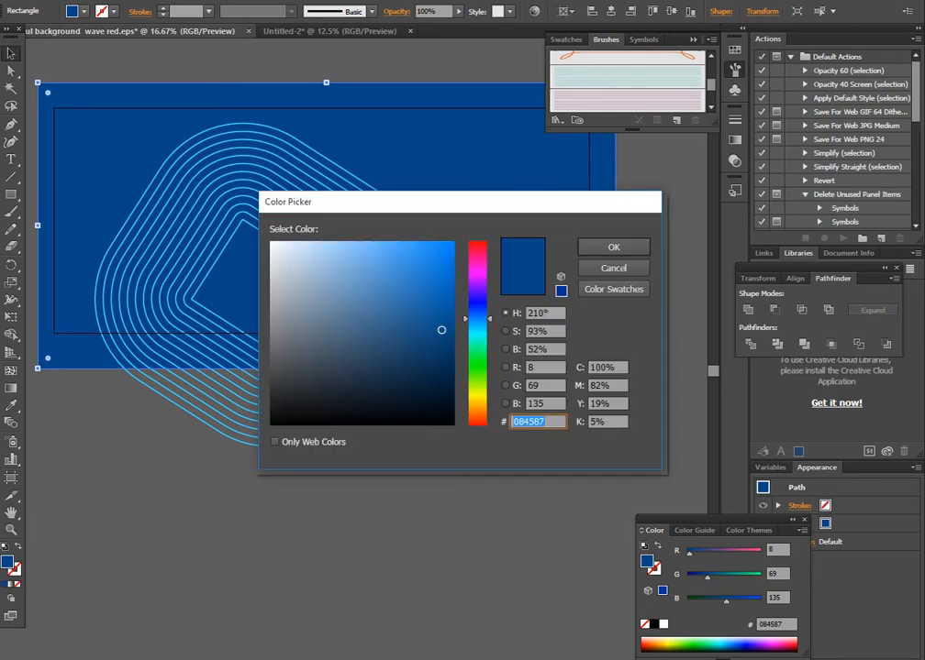
text(083863)
key(Return)
click(601, 384)
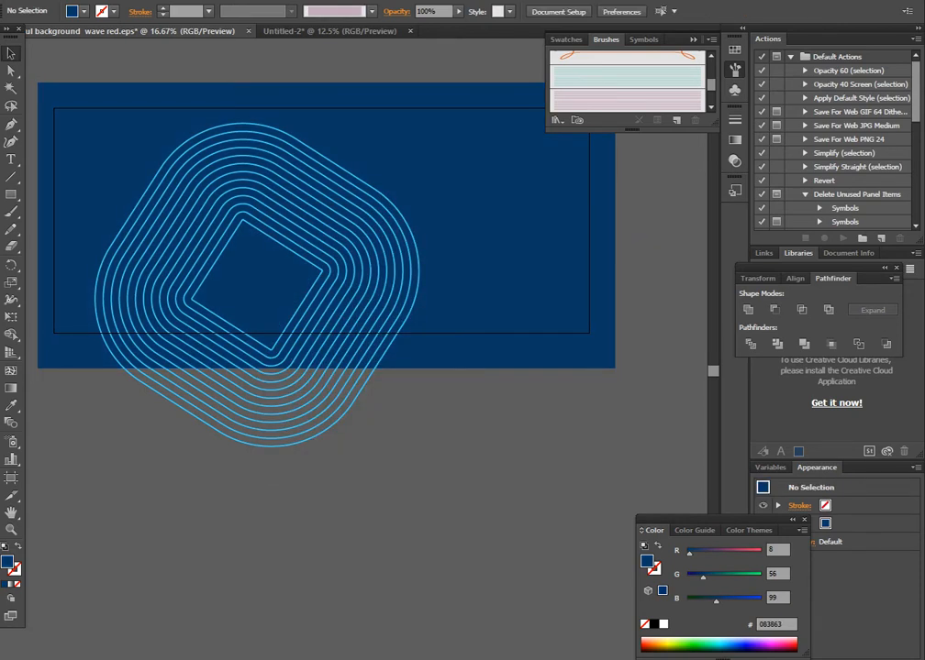
double_click(7, 563)
text(062238)
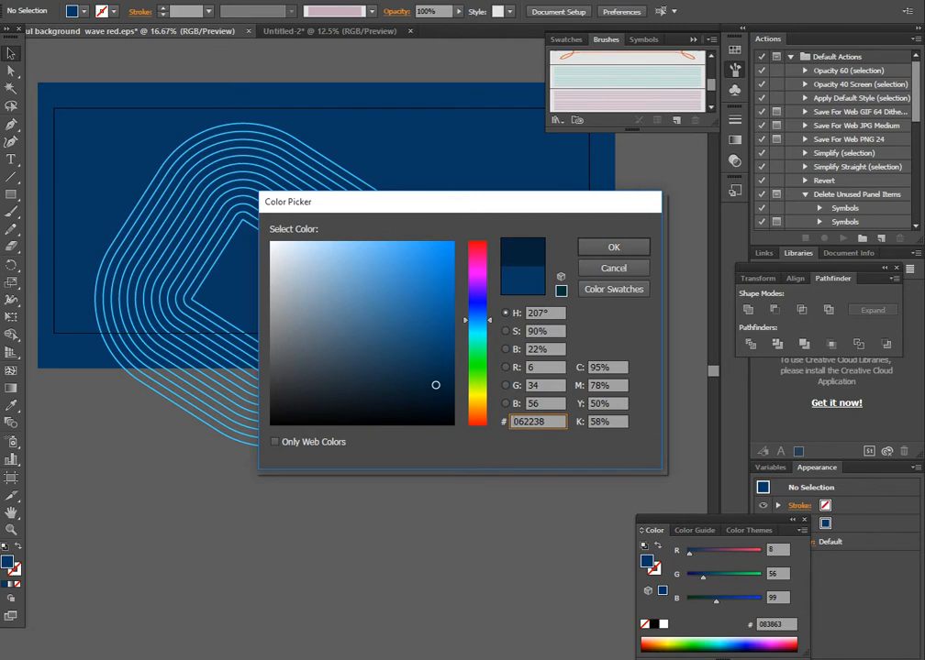
key(Return)
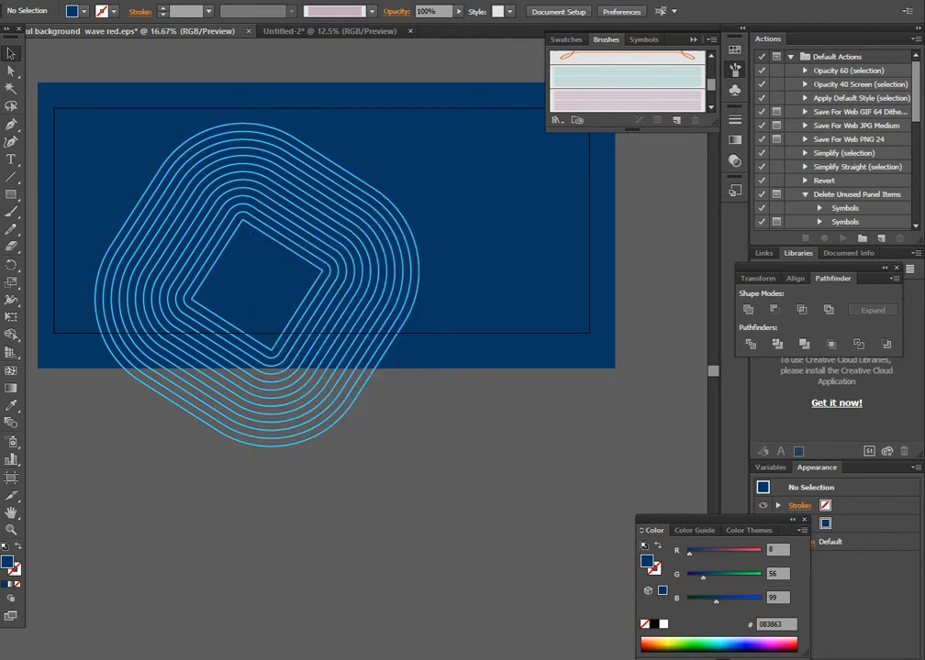
Set the background rectangle's fill to the hex colour 062c49 and deselect it.
click(477, 220)
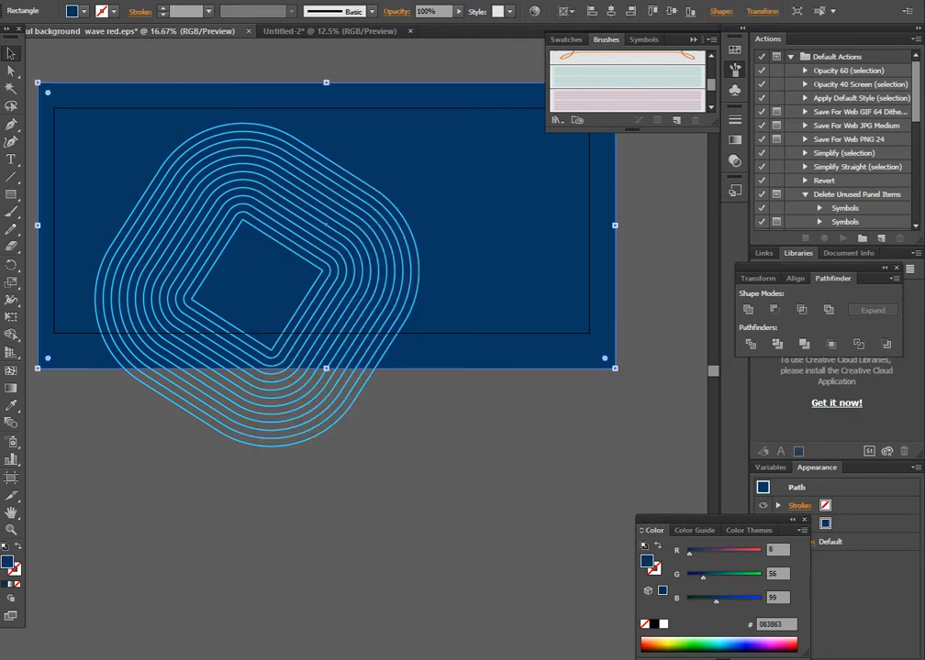
double_click(647, 561)
text(062c49)
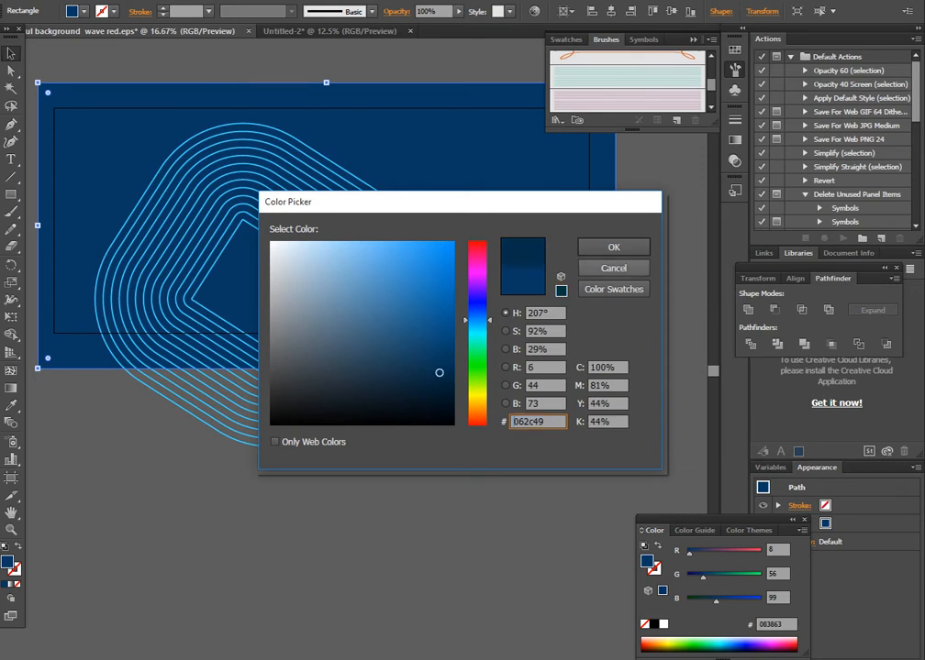
key(Return)
key(ctrl+shift+a)
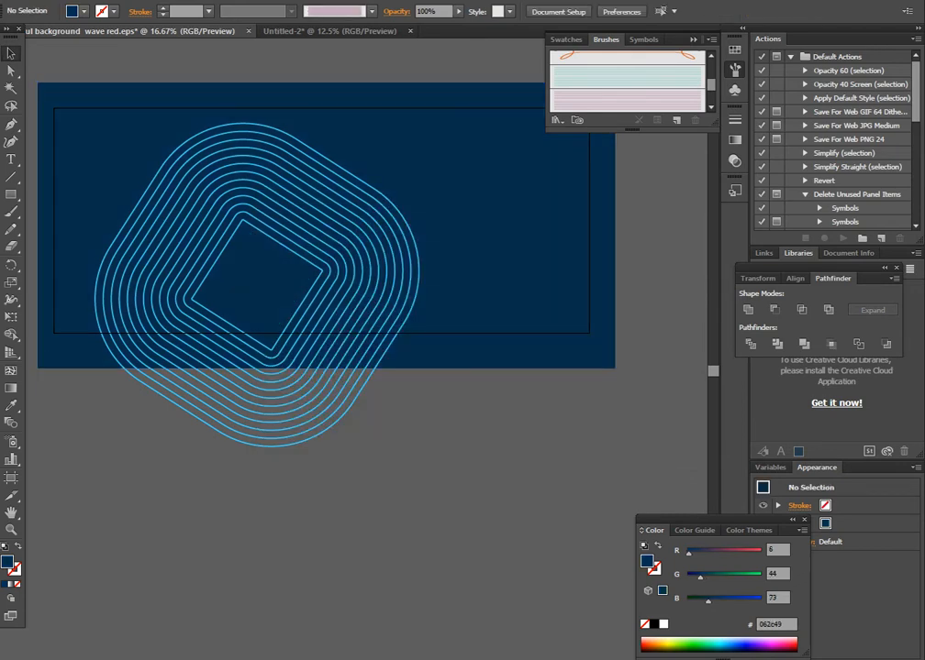
Draw a filled circle with the Ellipse tool just below the rounded-square line pattern.
drag(11, 193, 73, 228)
mouse_move(243, 507)
mouse_down()
mouse_move(363, 553)
mouse_move(321, 527)
mouse_up()
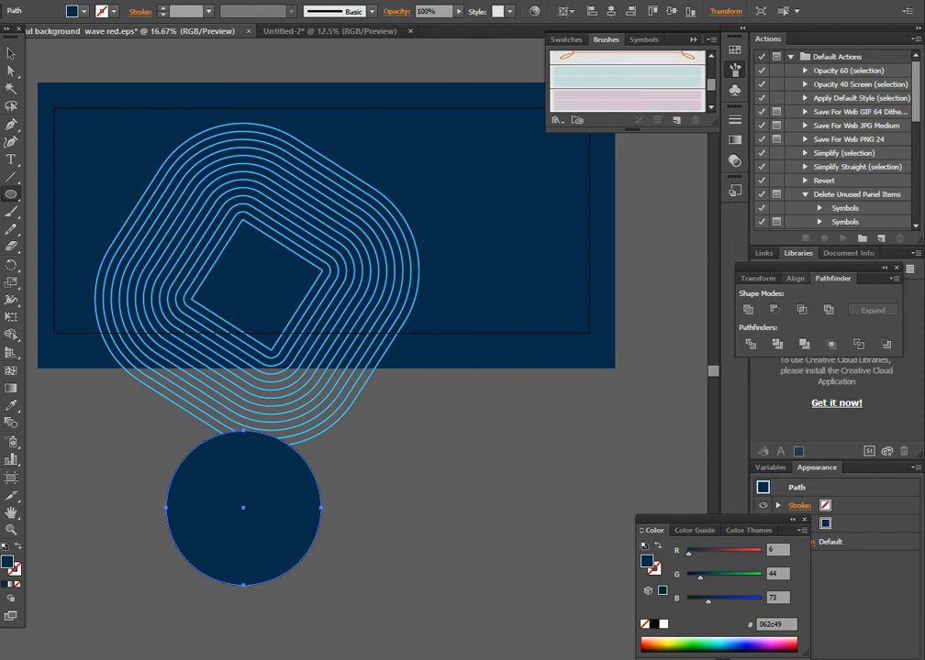
drag(808, 268, 527, 420)
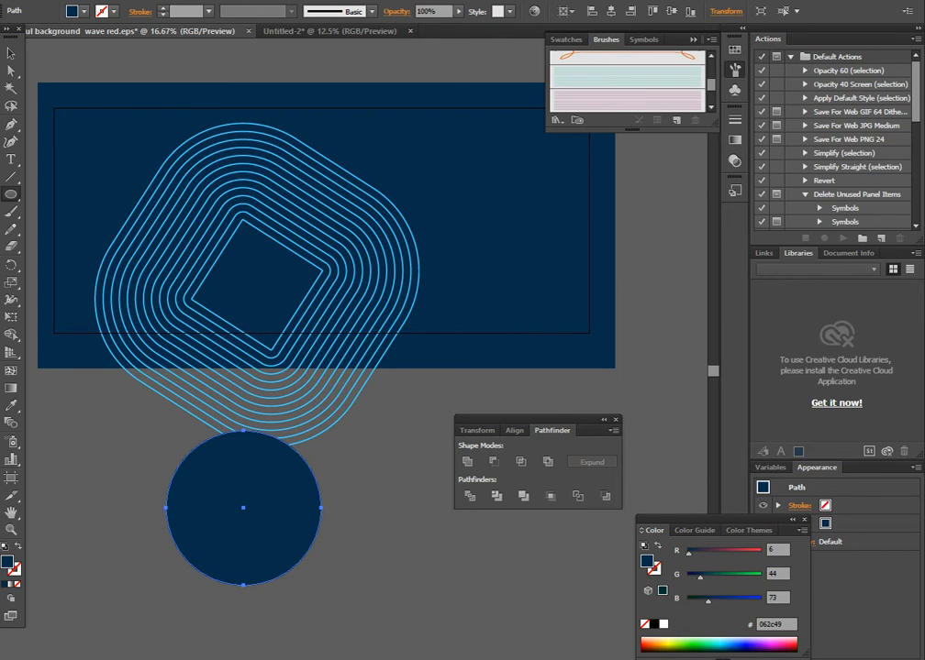
Set the circle's blending mode to Color Dodge.
click(734, 140)
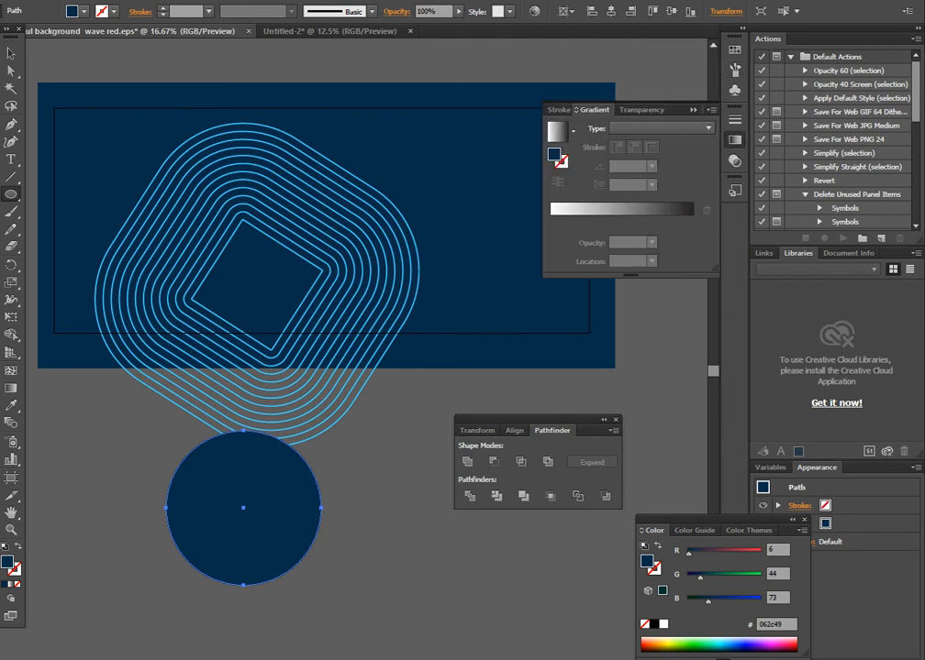
click(641, 109)
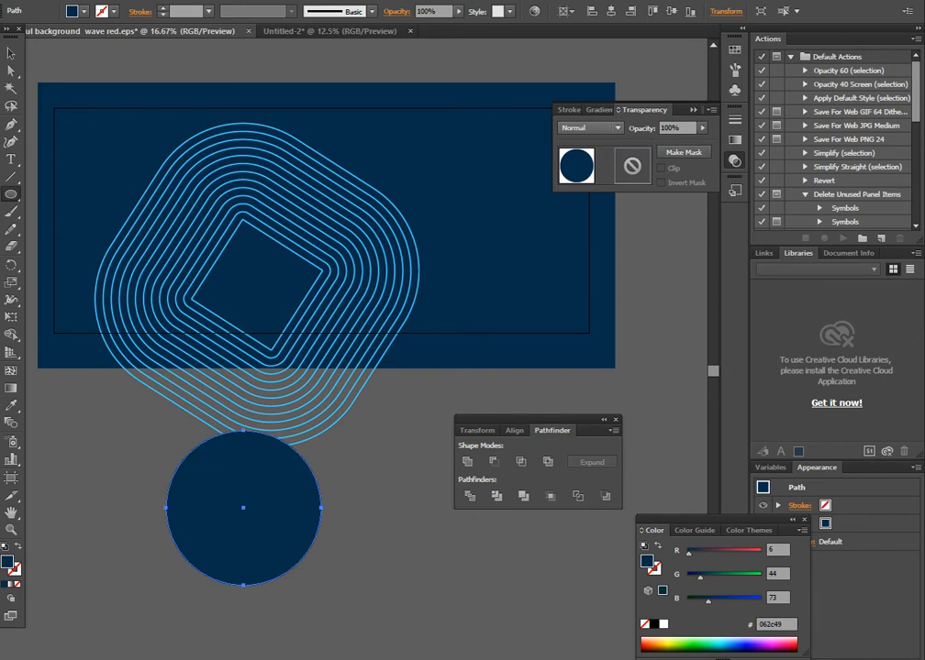
click(590, 127)
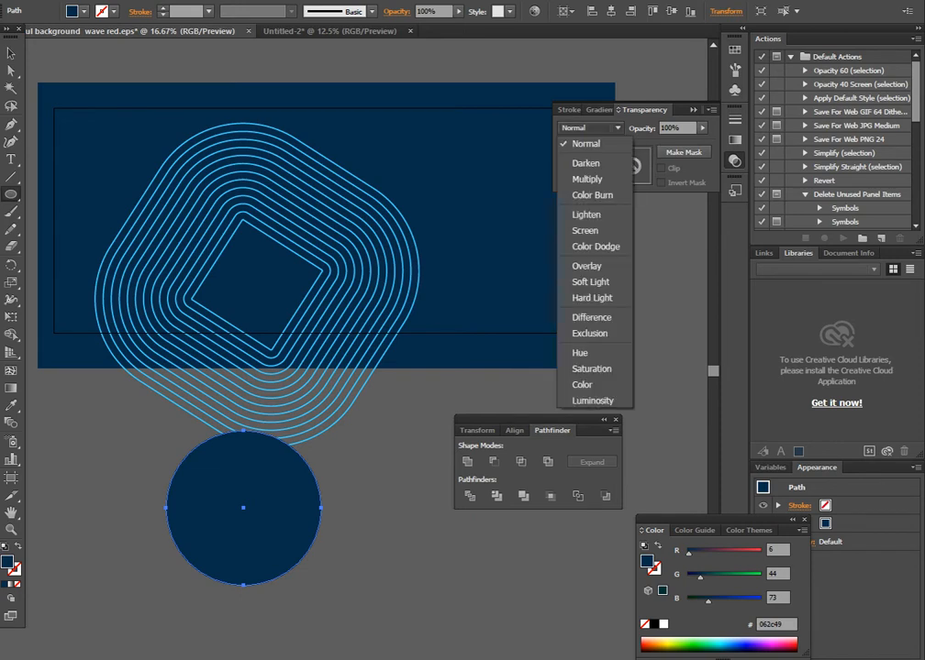
click(595, 247)
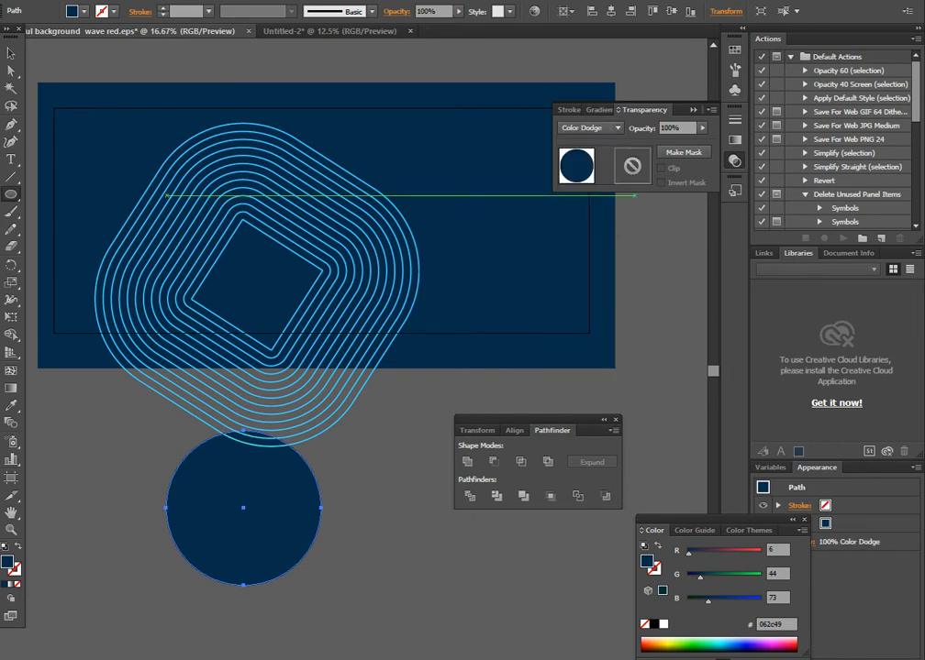
Fill the circle with a white-to-black radial gradient and shift the gradient midpoint to 21%.
click(599, 109)
click(557, 131)
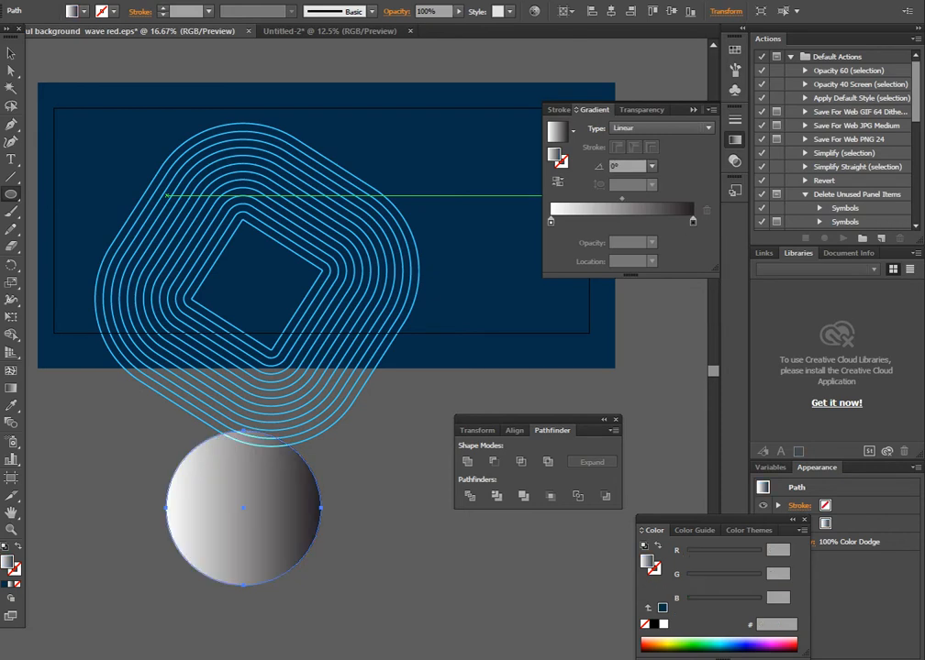
click(661, 127)
click(620, 144)
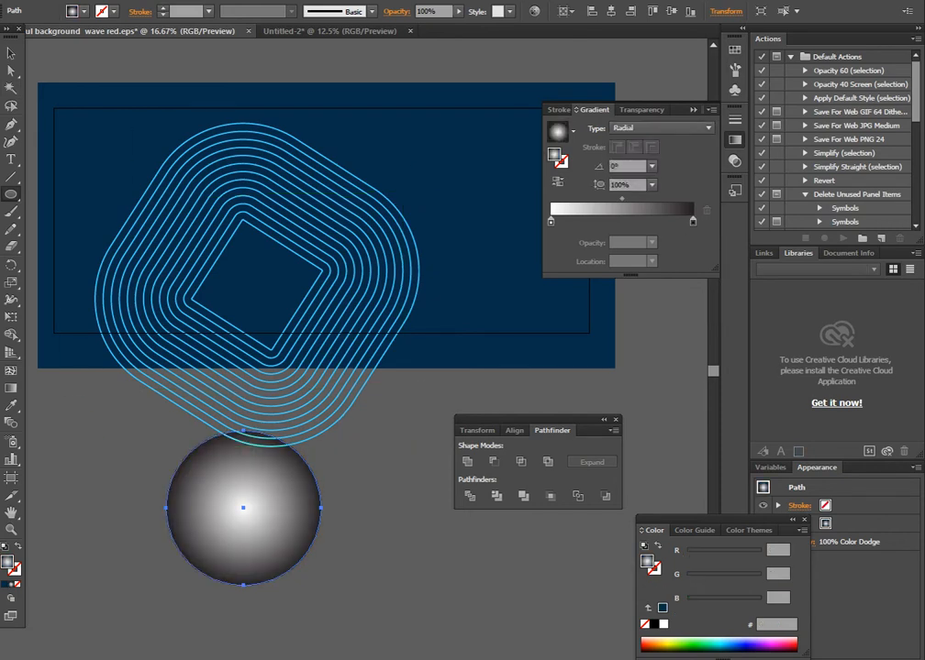
drag(622, 198, 580, 199)
Move the glow circle onto the line pattern and stretch it horizontally into a wide ellipse.
key(v)
drag(243, 508, 265, 281)
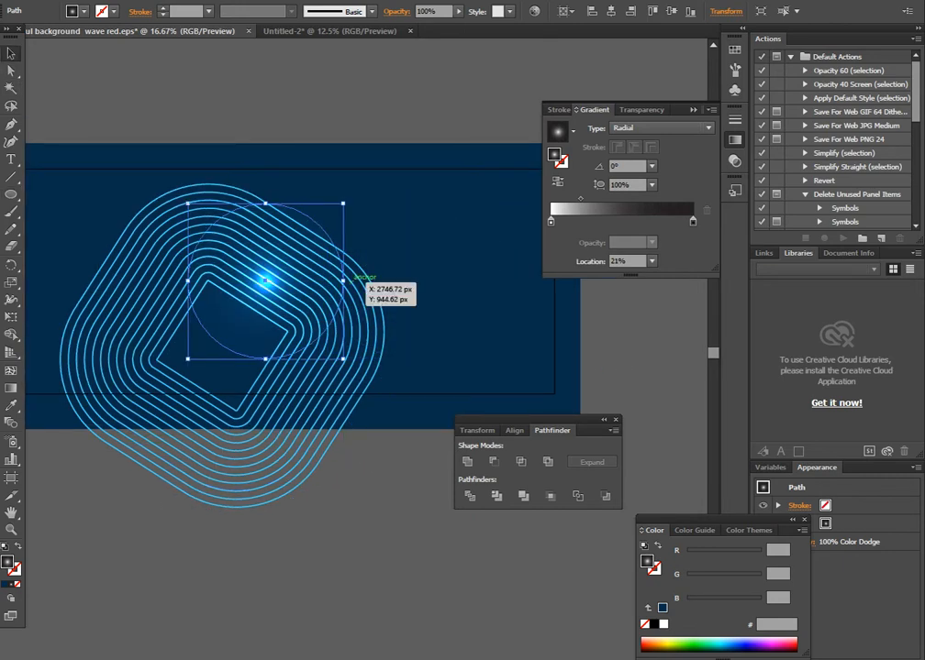
drag(343, 281, 571, 280)
drag(428, 256, 301, 344)
Set the glow's gradient midpoint to 17.5% and reposition the ellipse inside the right corner of the innermost diamond.
mouse_move(579, 197)
mouse_down()
mouse_move(615, 197)
mouse_move(575, 197)
mouse_up()
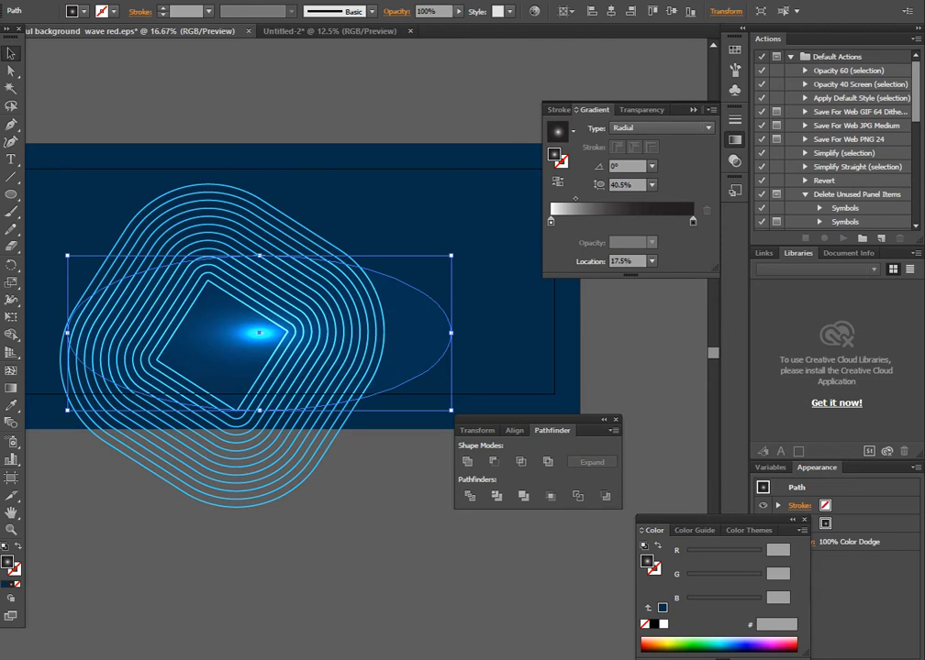
drag(303, 344, 303, 361)
drag(337, 440, 445, 418)
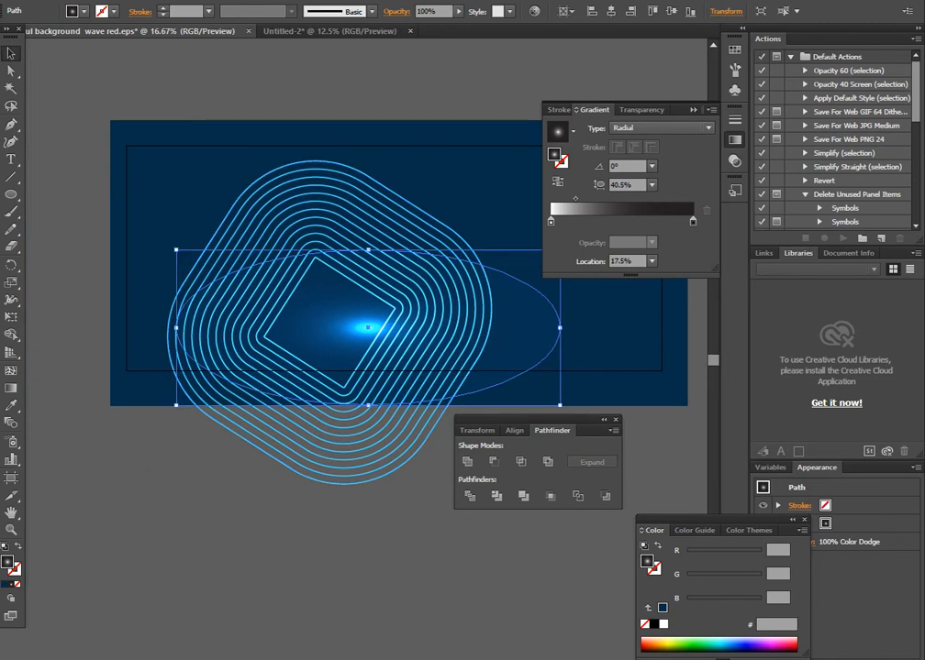
drag(368, 323, 352, 317)
Draw a tall, very narrow gradient-filled ellipse on the empty canvas below the background rectangle.
drag(367, 367, 327, 255)
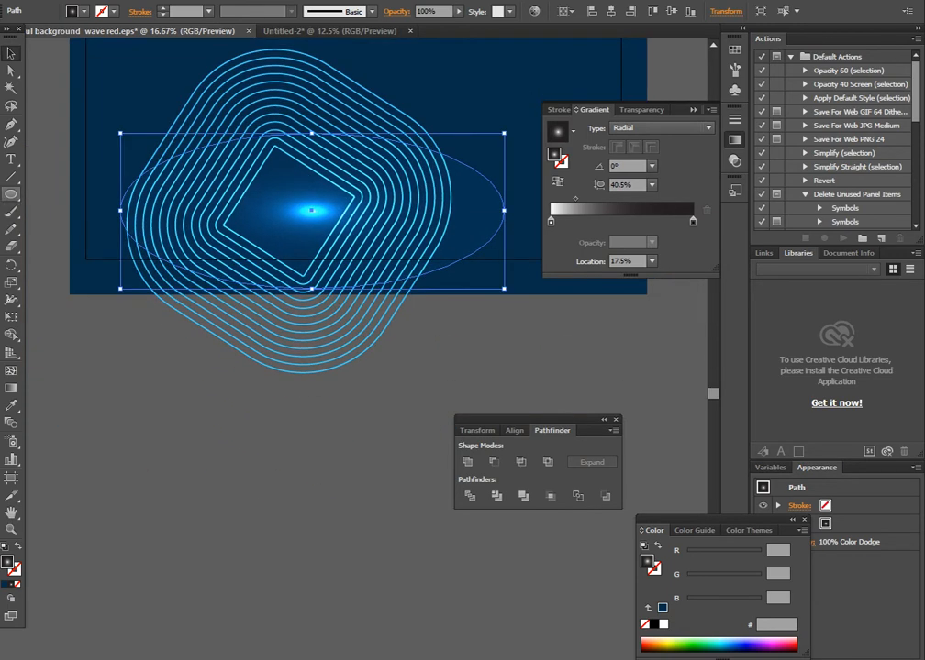
click(11, 124)
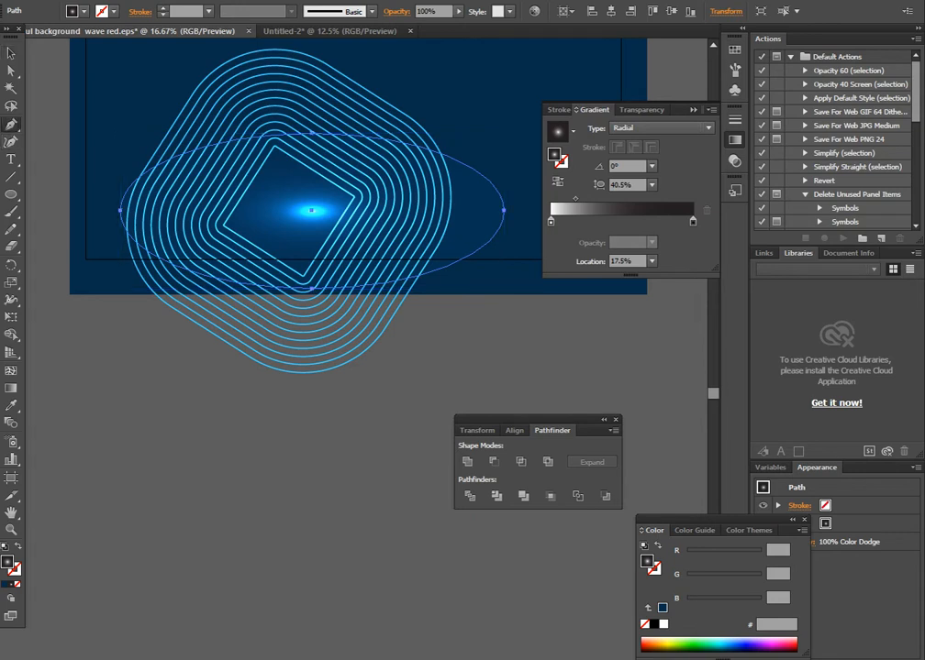
click(11, 194)
drag(135, 396, 149, 659)
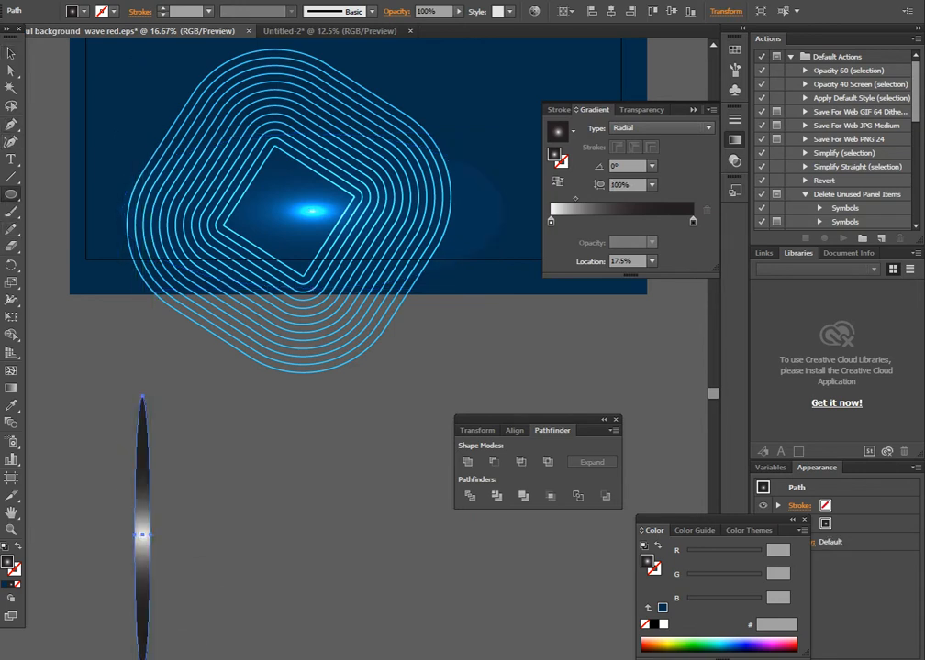
Rotate the narrow ellipse 90° to horizontal and place it on the upper right part of the background rectangle.
key(v)
drag(142, 534, 354, 260)
drag(367, 402, 456, 454)
key(space)
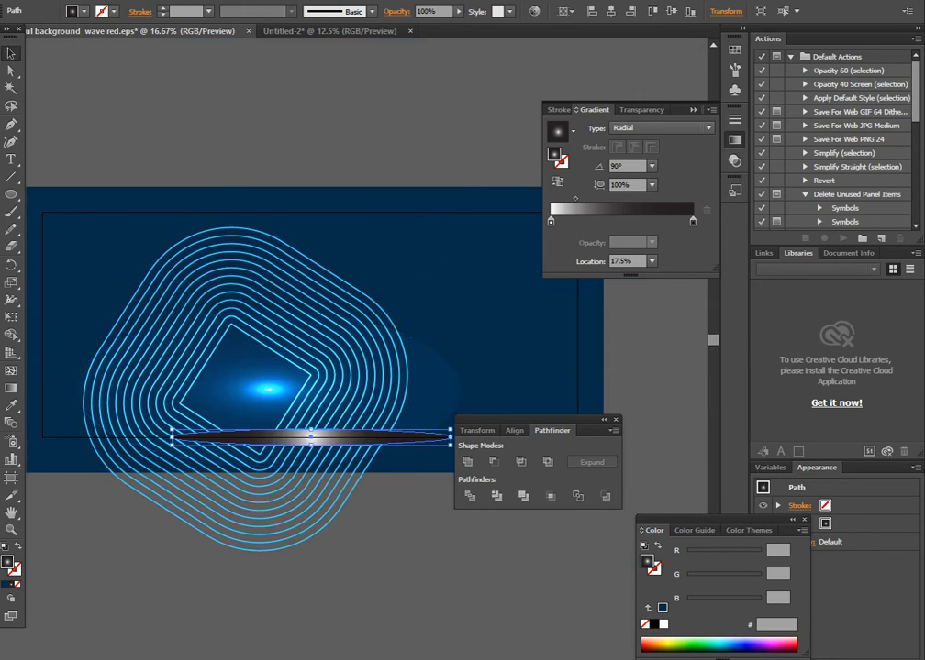
drag(317, 439, 442, 244)
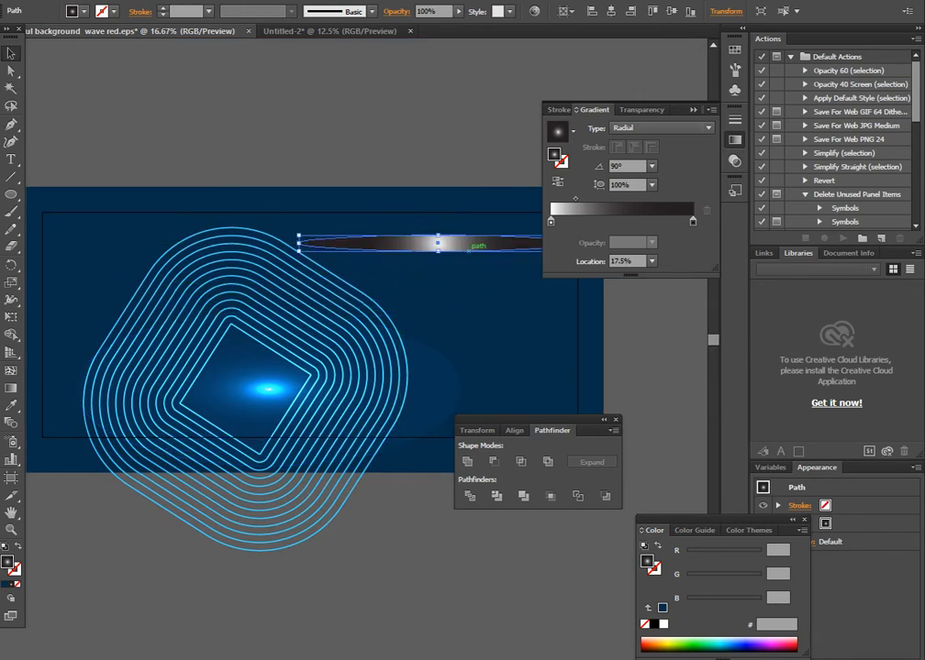
Set the thin ellipse's blending mode to Color Dodge and move it onto the upper lines of the pattern.
click(642, 109)
click(589, 128)
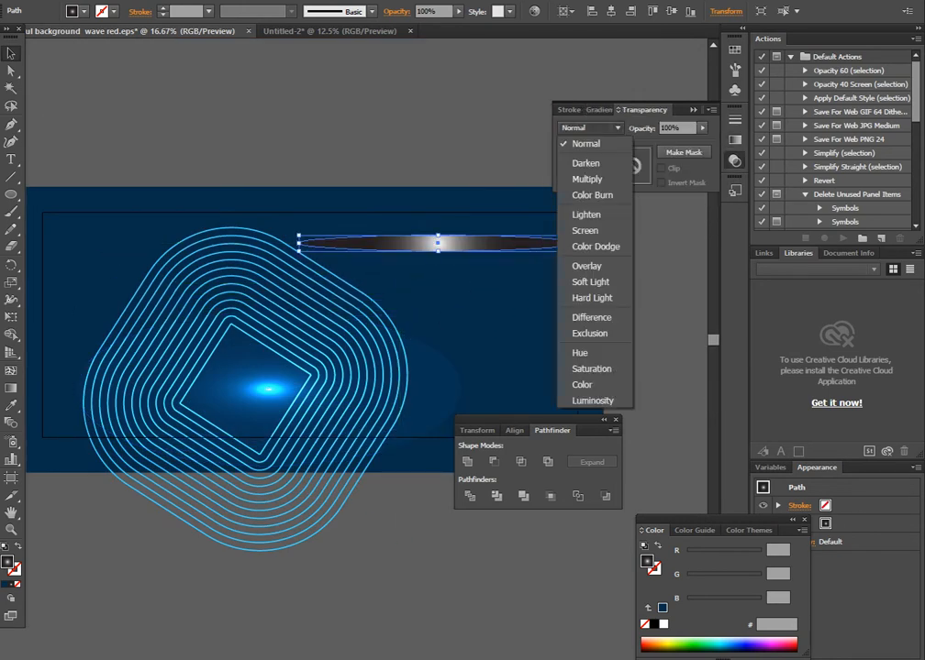
click(595, 246)
click(609, 251)
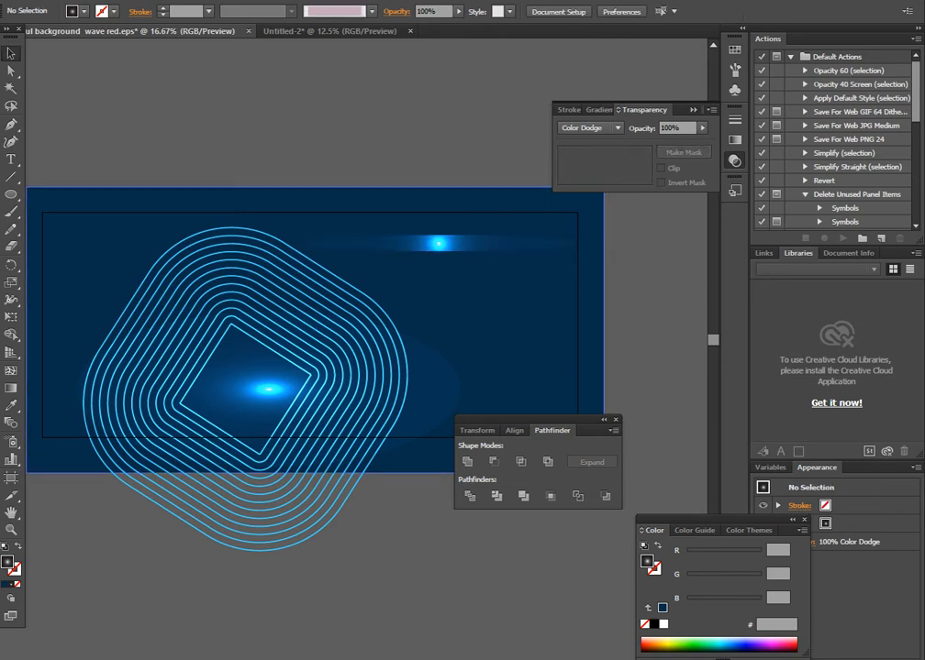
mouse_move(498, 241)
mouse_down()
mouse_move(277, 306)
mouse_move(312, 290)
mouse_up()
click(386, 165)
Flatten the wide glow ellipse inside the diamond to about half its height, keeping its upper edge in place.
click(269, 389)
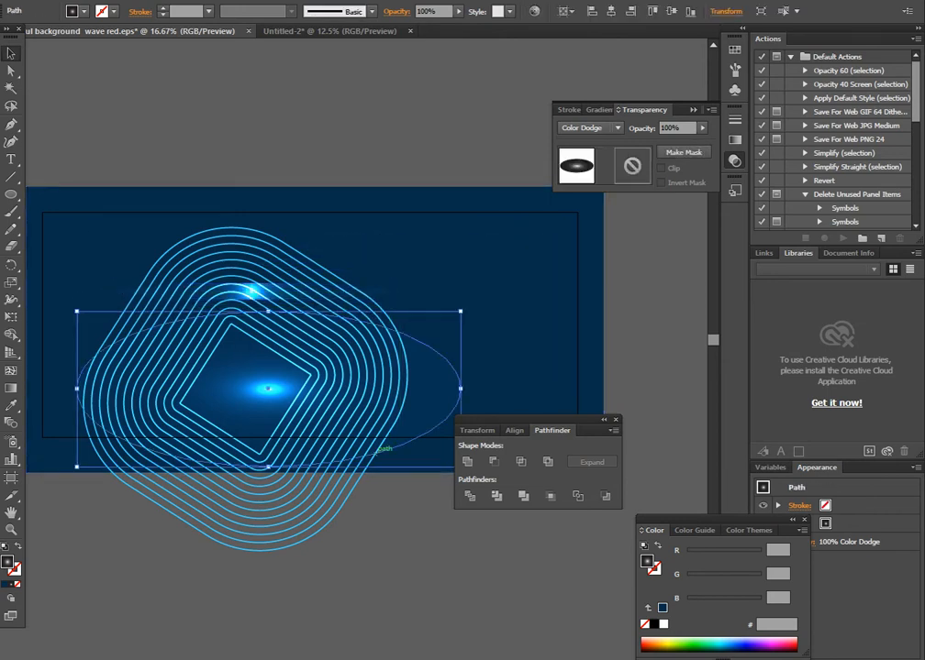
drag(268, 468, 274, 392)
click(367, 165)
Move the black stop of the wide glow ellipse's gradient to 66%.
click(270, 352)
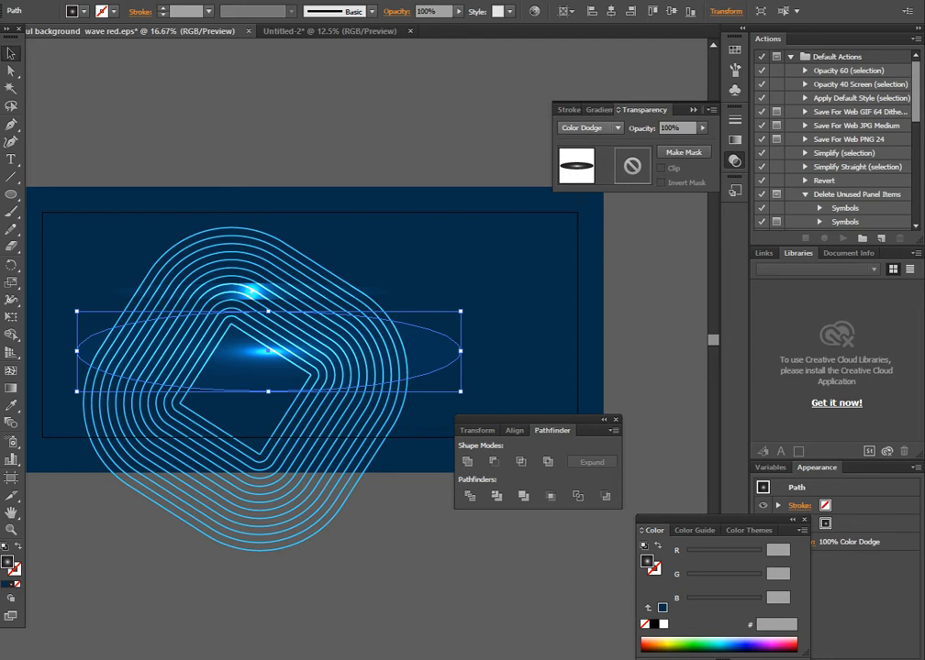
click(598, 110)
drag(693, 222, 644, 223)
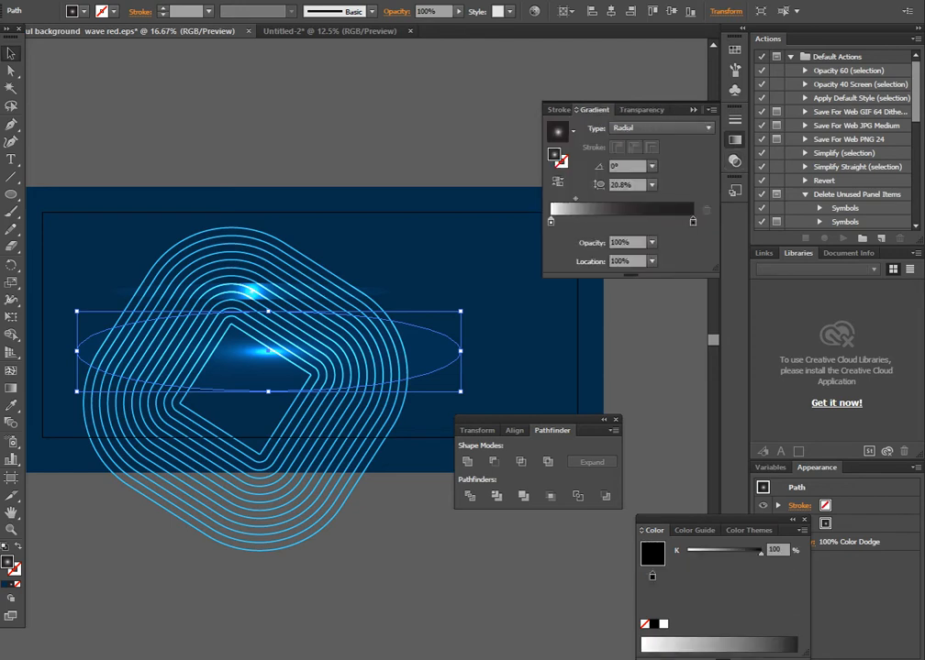
click(505, 155)
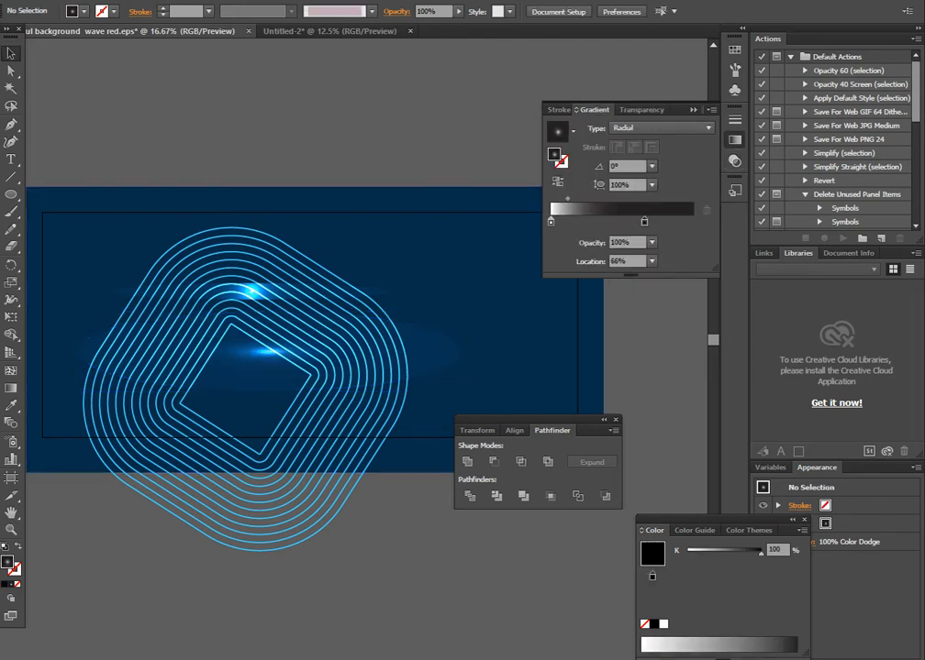
click(270, 352)
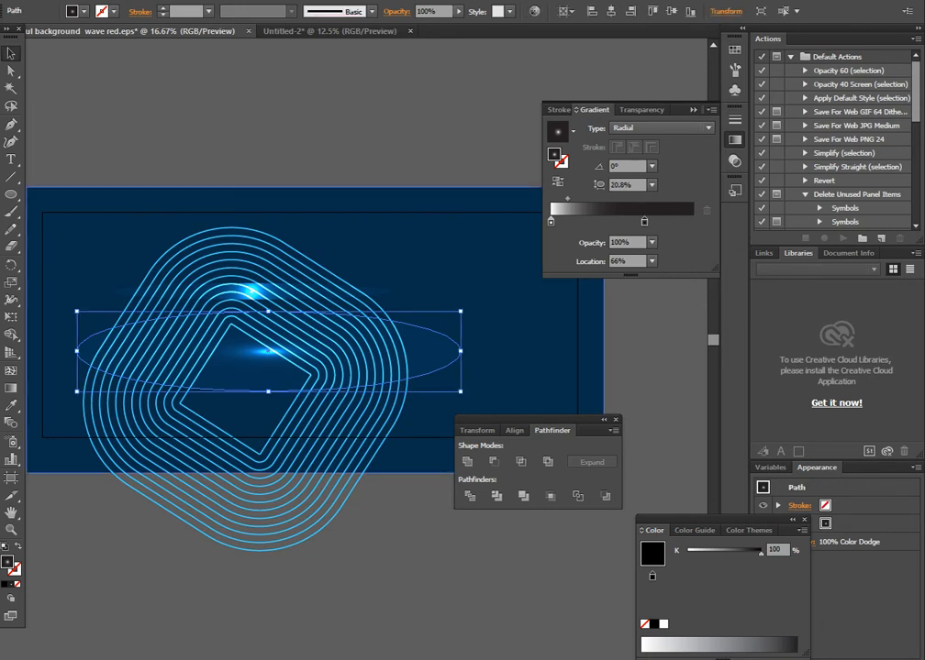
double_click(644, 222)
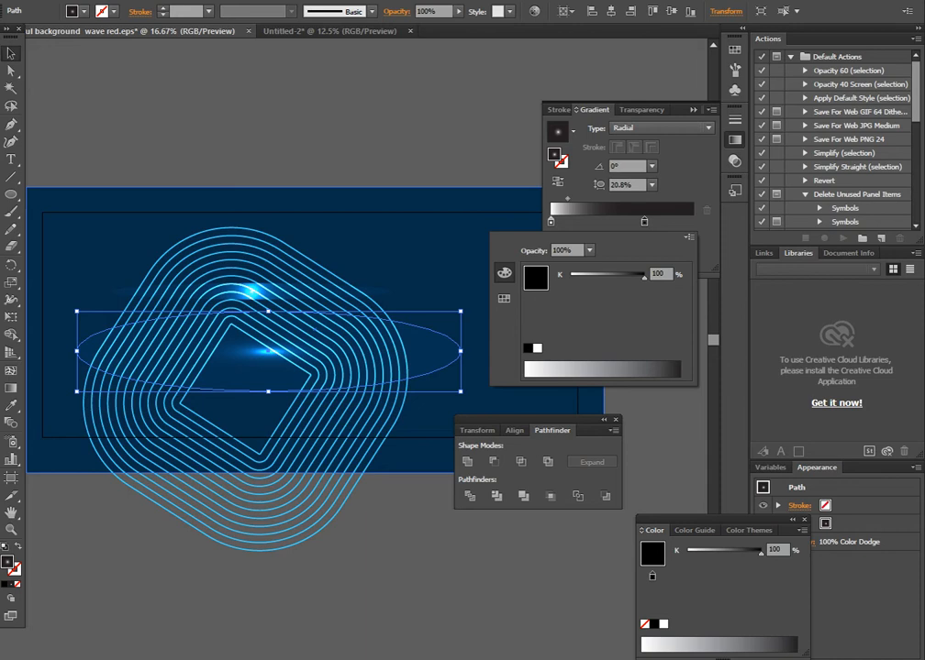
click(459, 261)
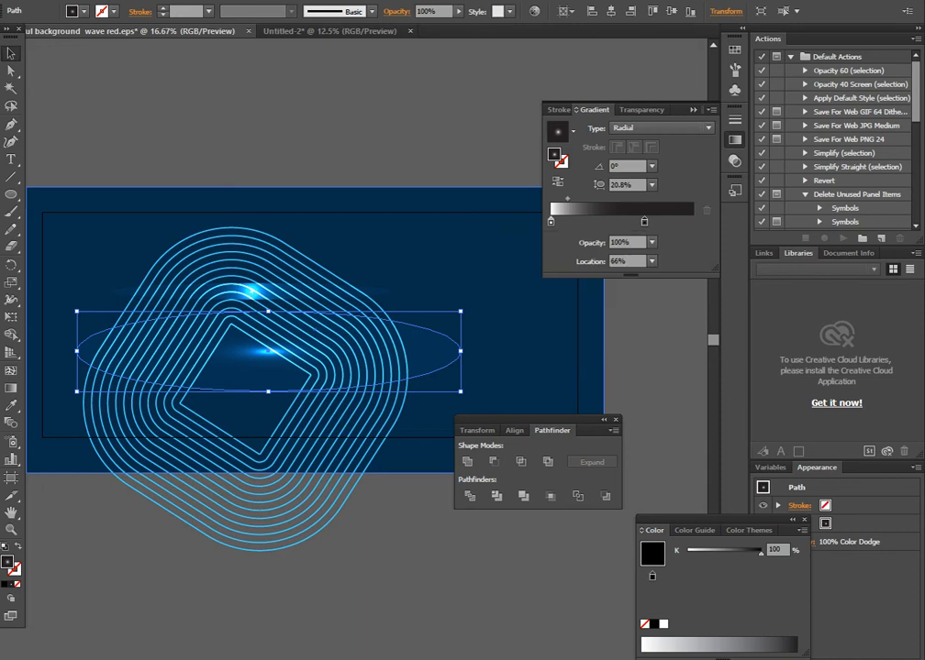
click(447, 146)
click(268, 352)
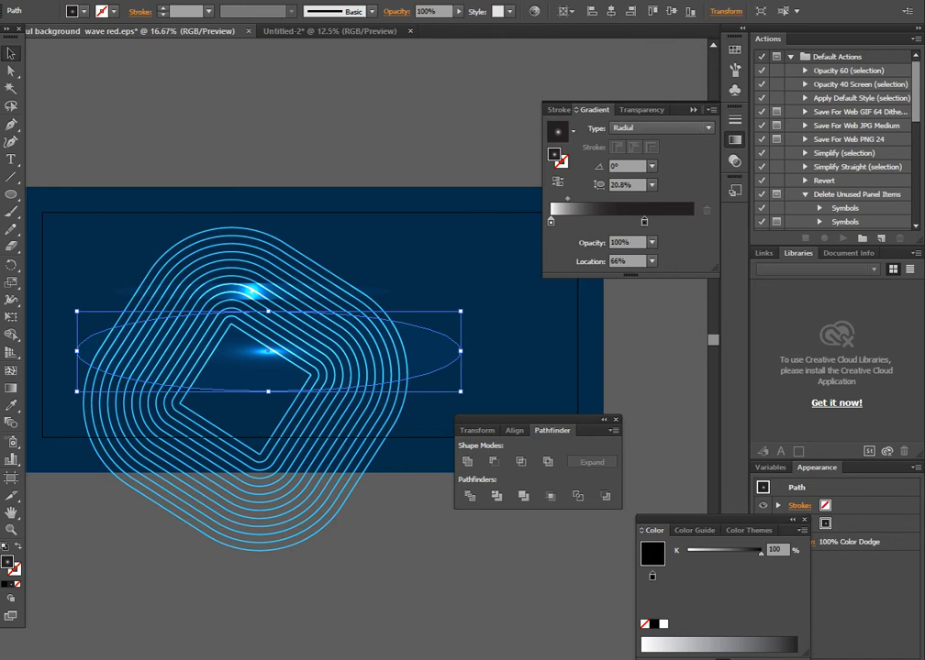
Change the 66% gradient stop of the wide glow ellipse to white, with only web colours enabled.
double_click(644, 222)
double_click(536, 278)
click(275, 442)
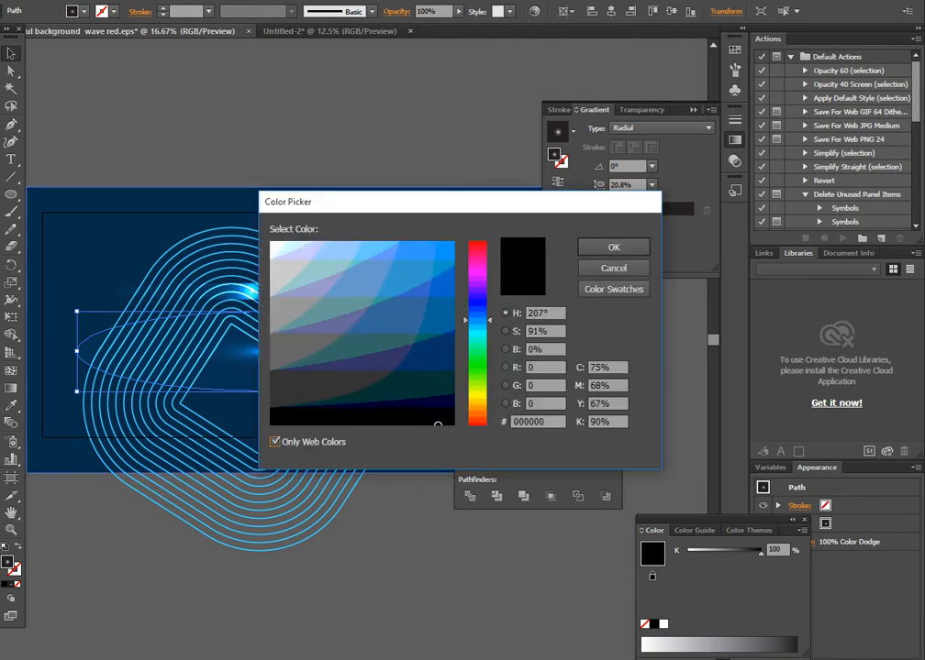
click(272, 243)
click(614, 248)
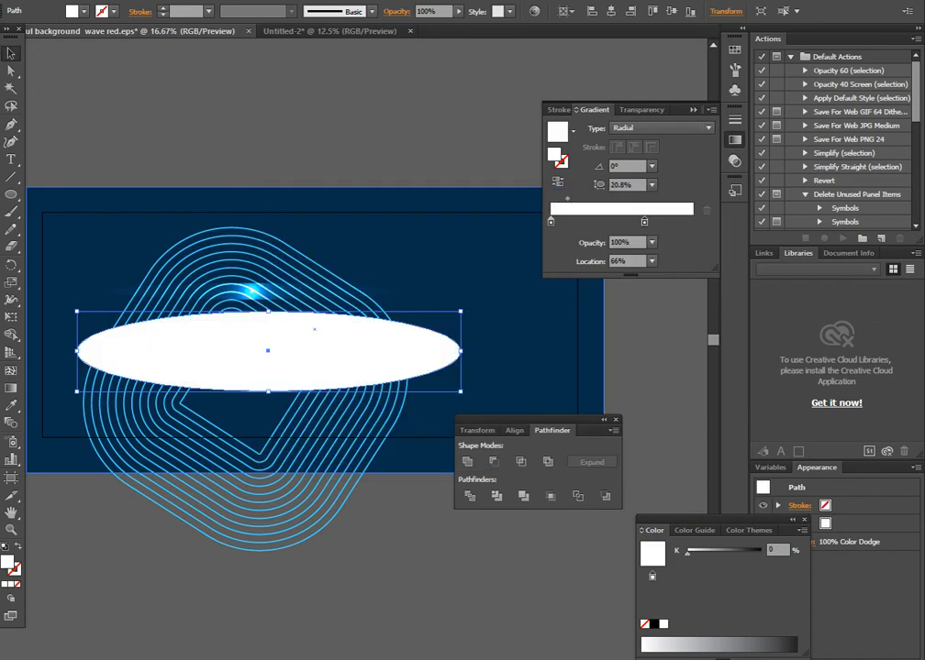
Undo the last colour change to the wide glow ellipse's gradient stop and select the ellipse again.
key(ctrl+z)
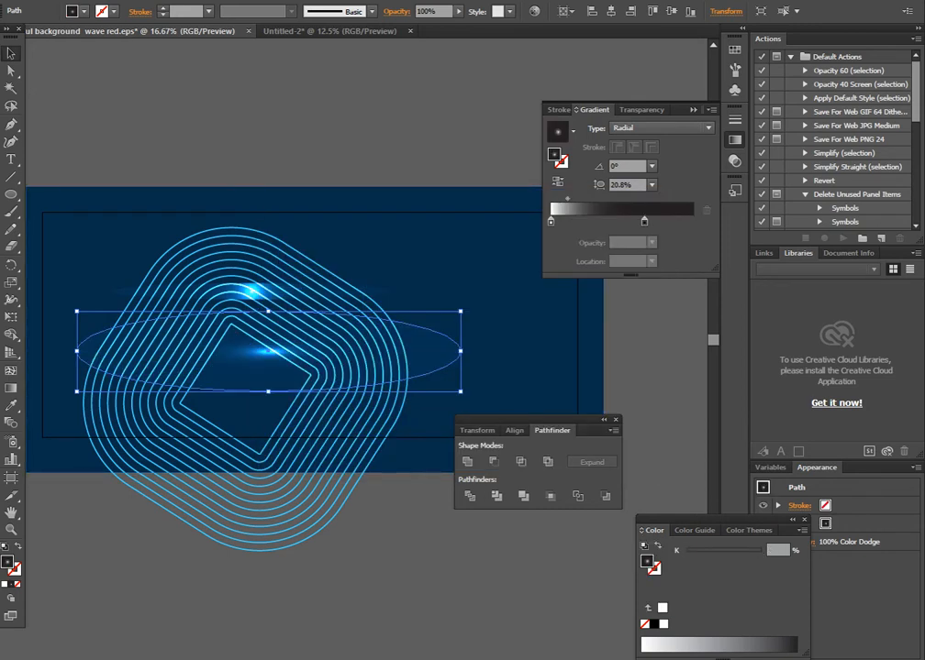
click(449, 138)
click(420, 351)
Try the Darken, Luminosity and Difference blending modes on the wide glow ellipse, and return it to Color Dodge.
click(641, 109)
click(592, 127)
click(588, 159)
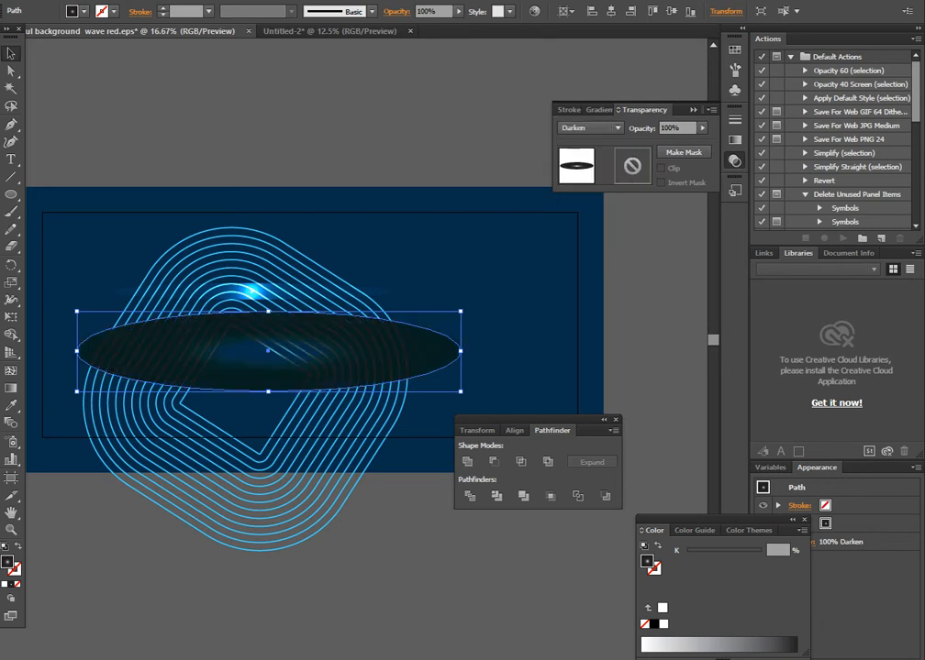
scroll(601, 128, down, 4)
scroll(601, 127, down, 6)
scroll(601, 127, down, 4)
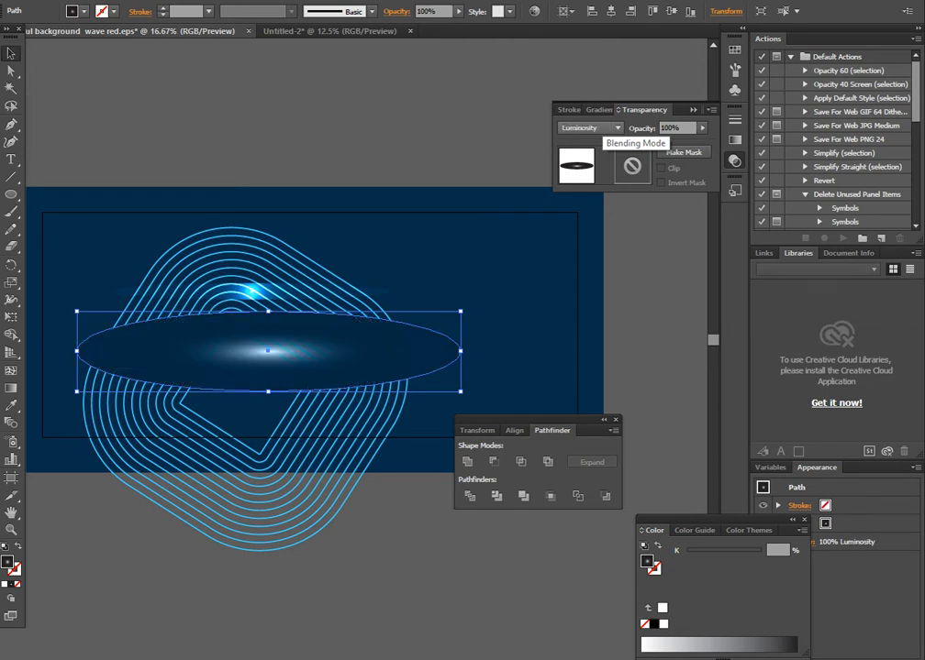
scroll(600, 128, up, 5)
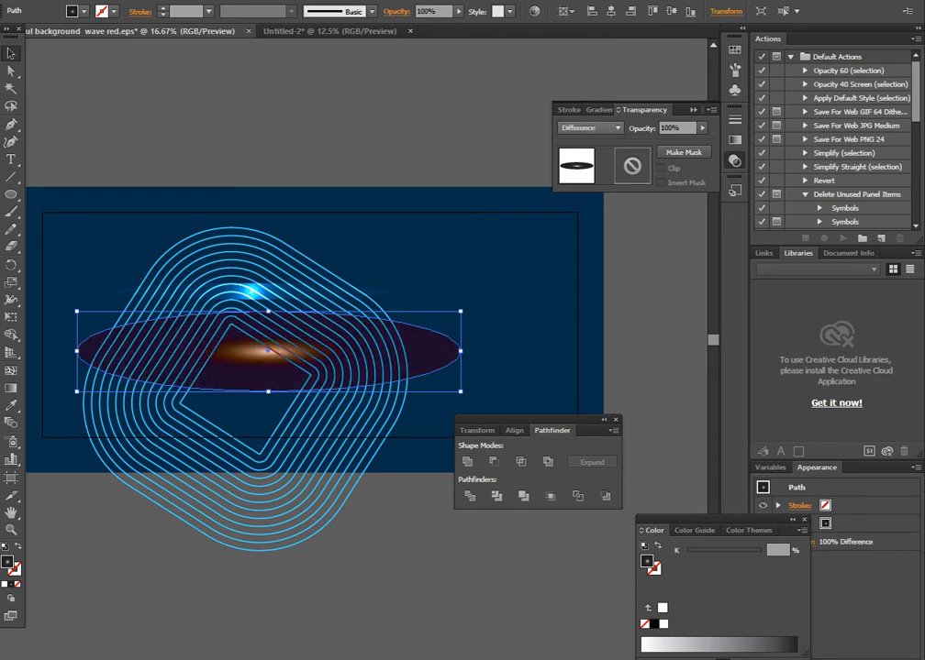
click(592, 127)
click(598, 245)
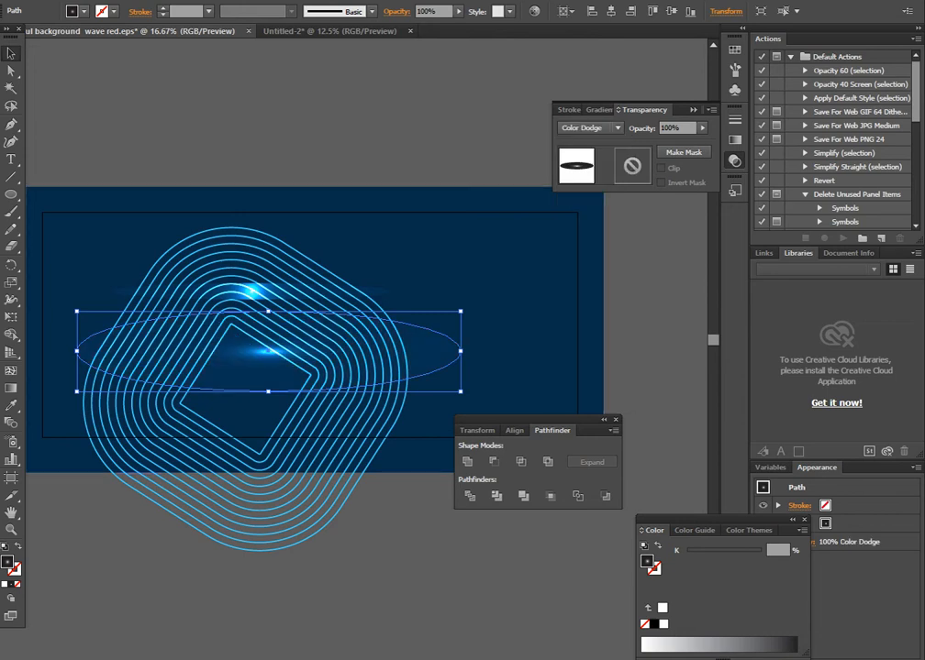
Set the opacity of the 66% black gradient stop in the wide glow ellipse to 0%.
click(642, 275)
click(268, 351)
click(598, 110)
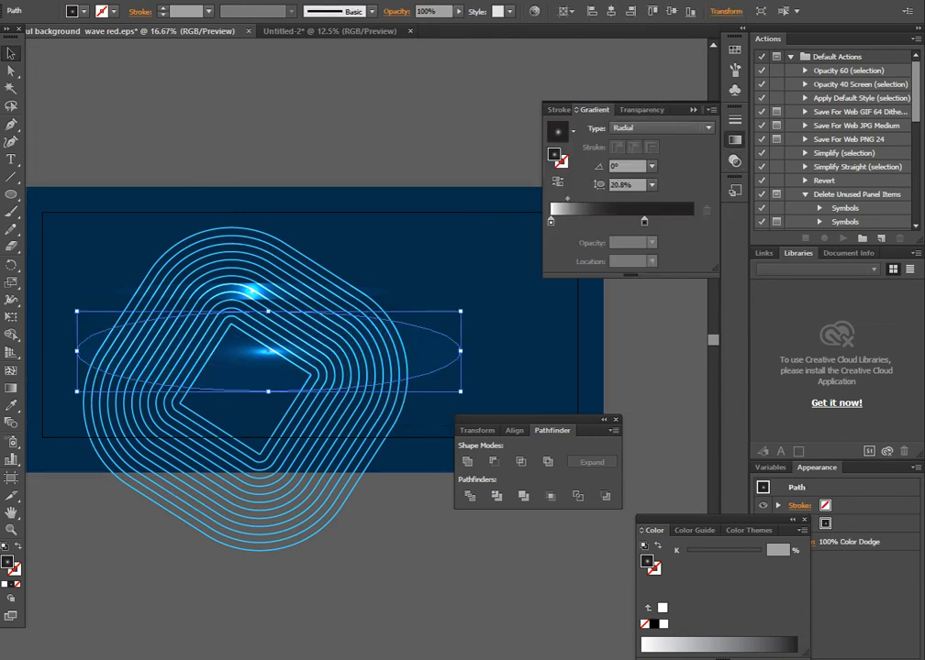
click(644, 221)
click(651, 242)
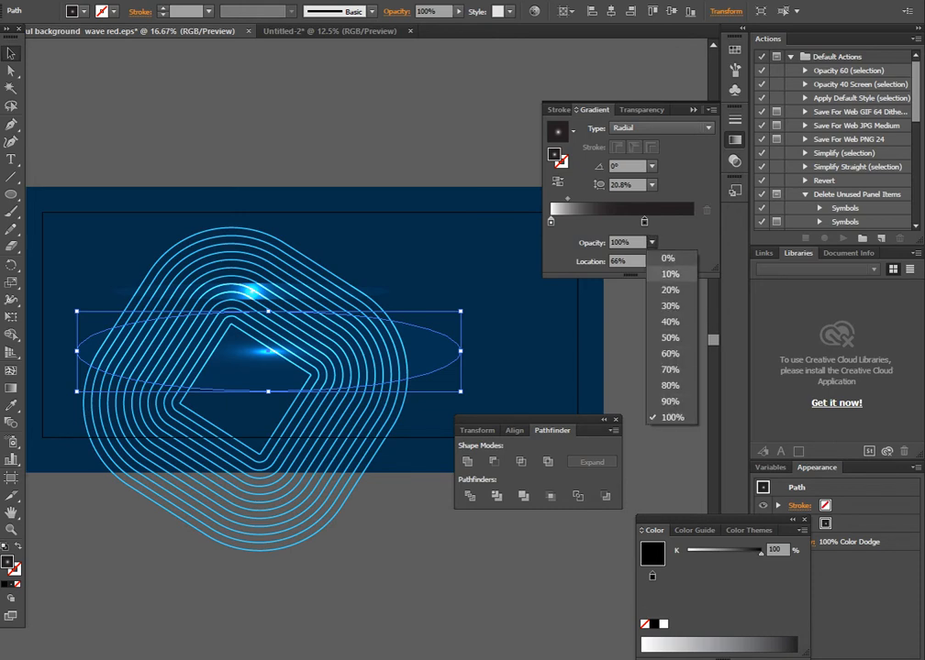
click(667, 258)
key(ctrl+shift+a)
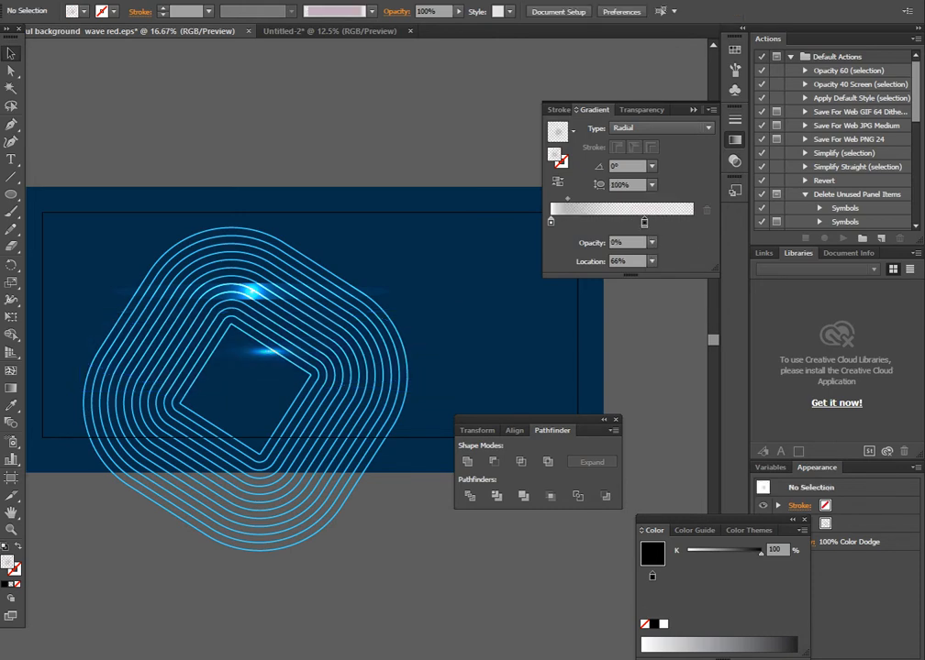
Move the wide glow ellipse onto the outer lines at the pattern's upper-right edge.
click(295, 356)
drag(296, 357, 360, 253)
key(ctrl+shift+a)
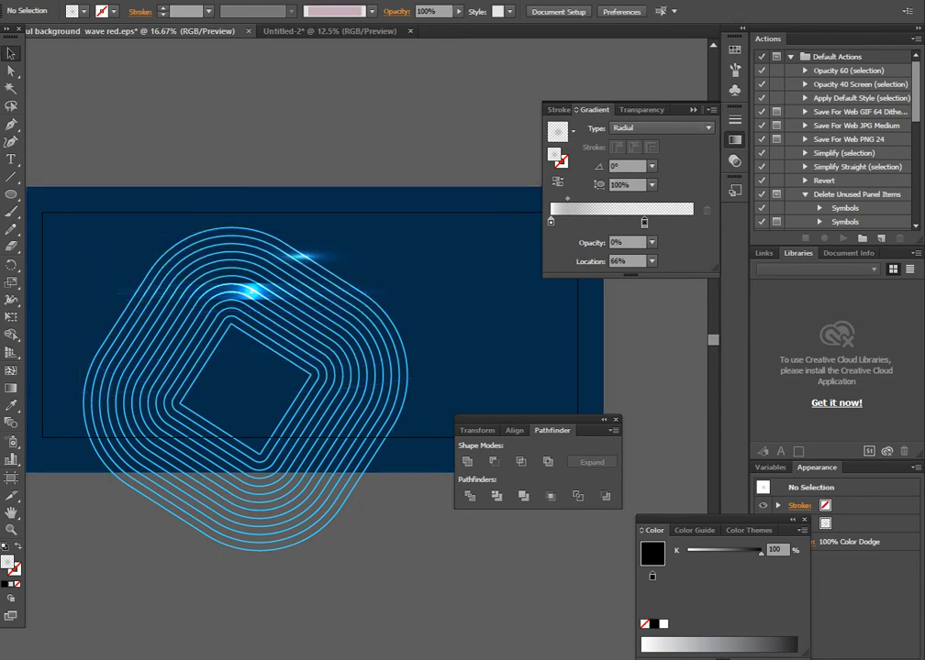
Lower the opacity of the black end stop in the thin glow ellipse's gradient.
click(373, 287)
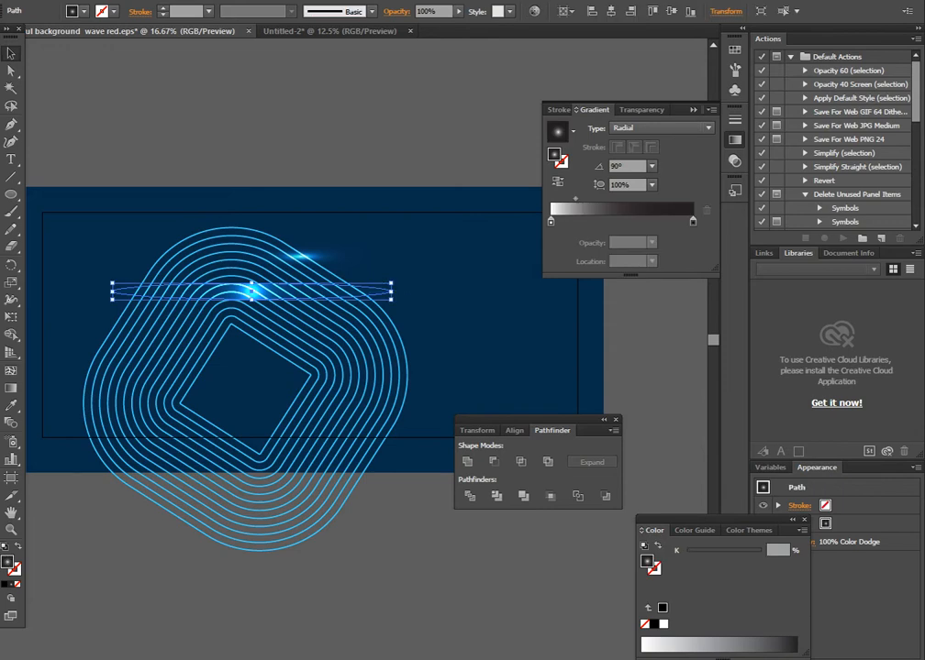
click(693, 222)
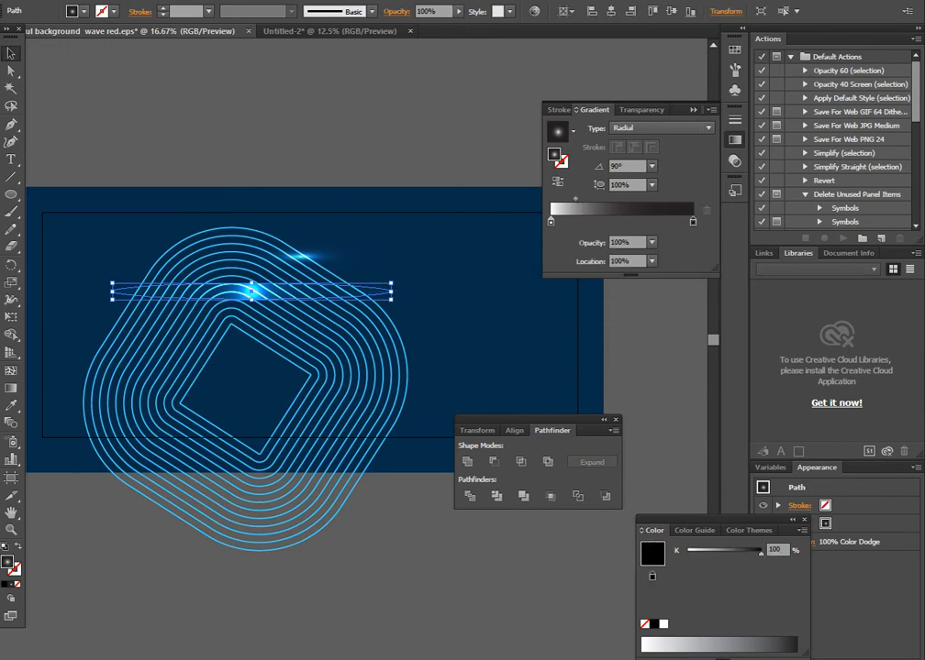
click(651, 242)
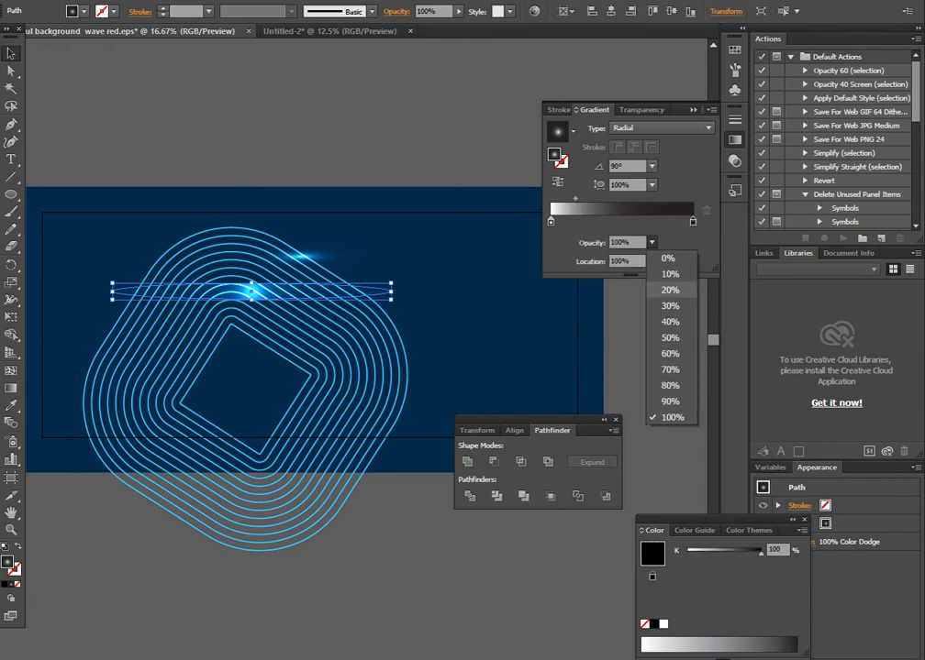
click(660, 305)
click(486, 339)
click(367, 151)
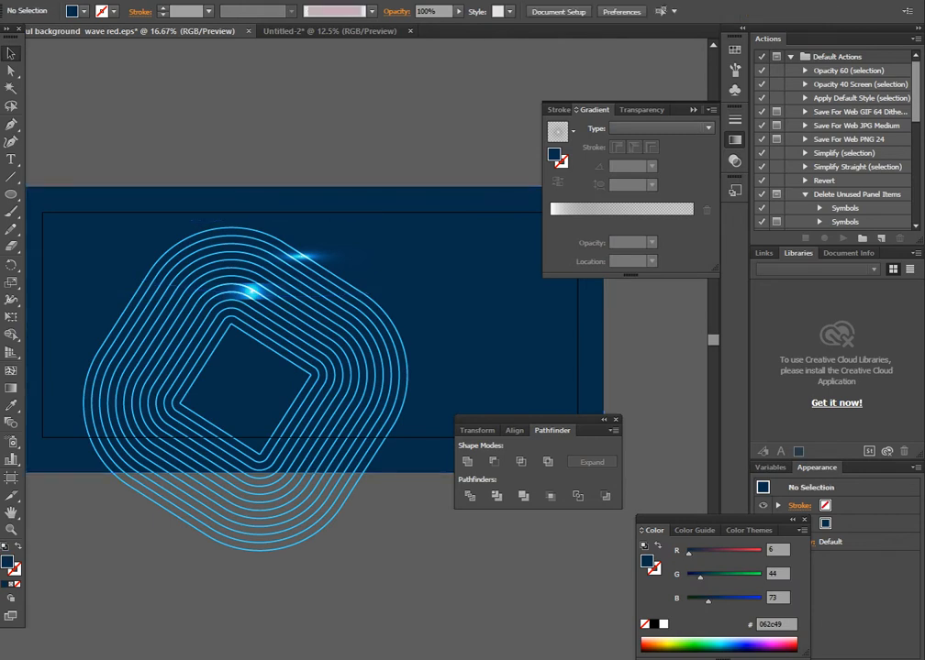
Stretch the thin glow ellipse's right end outward to make it about 40% wider.
click(252, 291)
drag(392, 292, 504, 292)
click(386, 151)
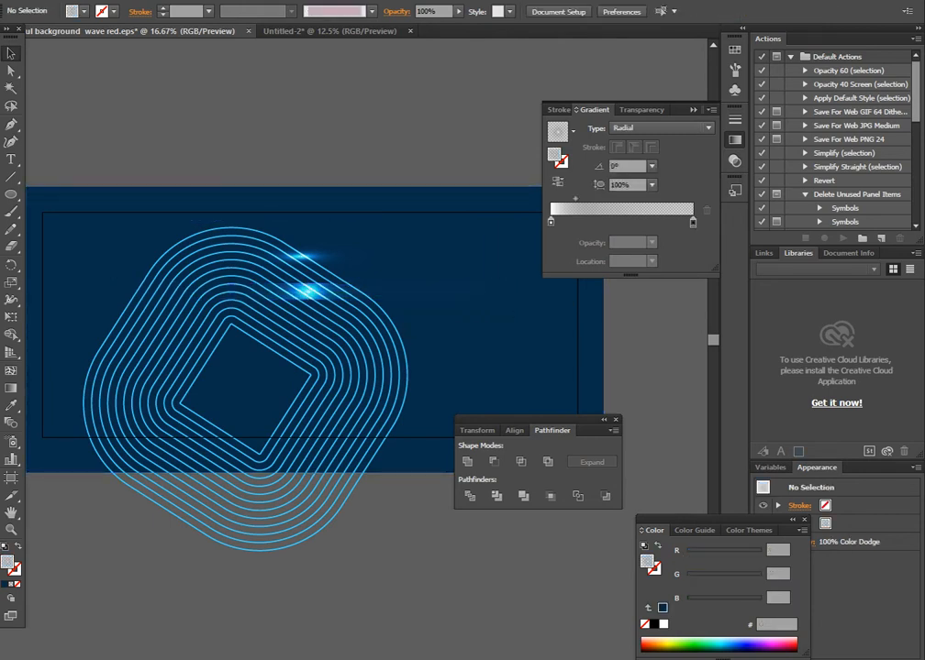
Redraw the thin glow ellipse's radial gradient with the Gradient tool, ending at an angle of -18.3°.
click(311, 290)
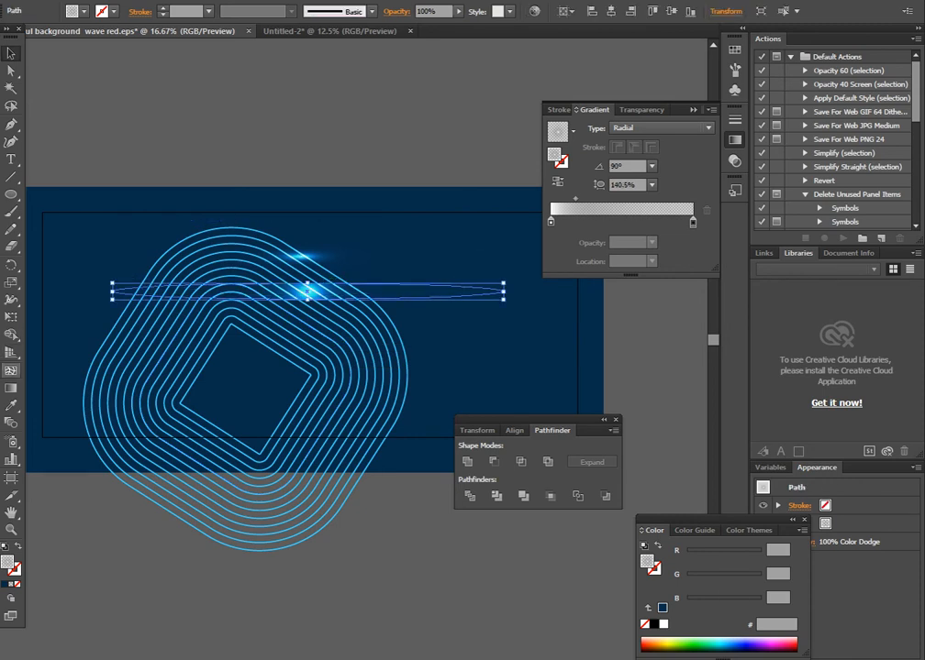
click(11, 388)
drag(217, 254, 462, 371)
drag(265, 289, 482, 295)
drag(325, 301, 458, 340)
click(11, 53)
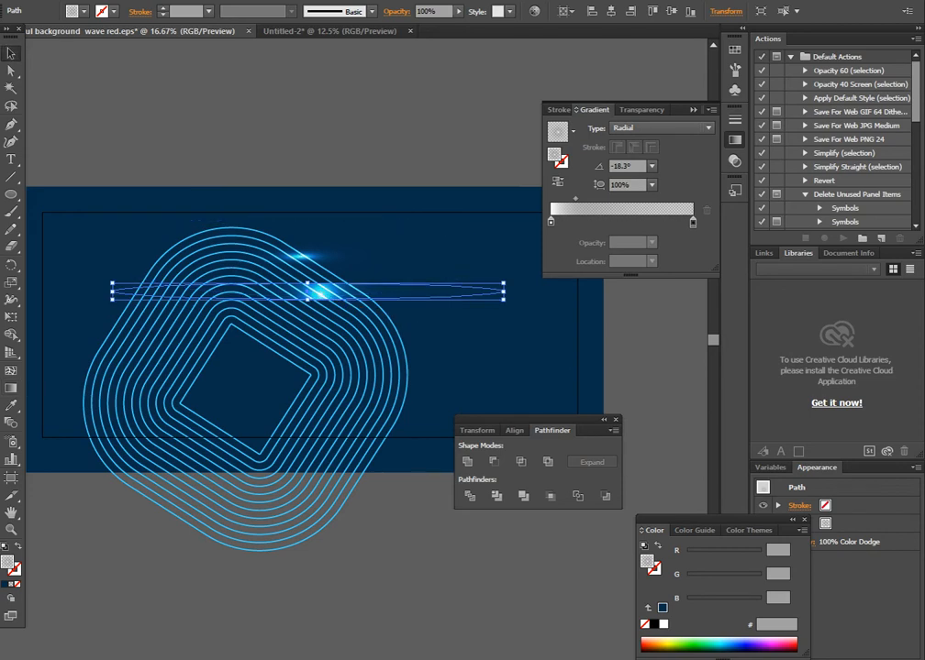
Move the line pattern below the artboard and place the thin glow ellipse in the left part of the dark blue rectangle.
click(230, 137)
drag(400, 288, 590, 333)
click(650, 380)
mouse_move(532, 420)
mouse_down()
mouse_move(641, 598)
mouse_move(647, 590)
mouse_up()
mouse_move(276, 317)
mouse_down()
mouse_move(124, 514)
mouse_move(115, 569)
mouse_up()
drag(494, 346, 180, 300)
key(ctrl+shift+a)
scroll(183, 294, down, 2)
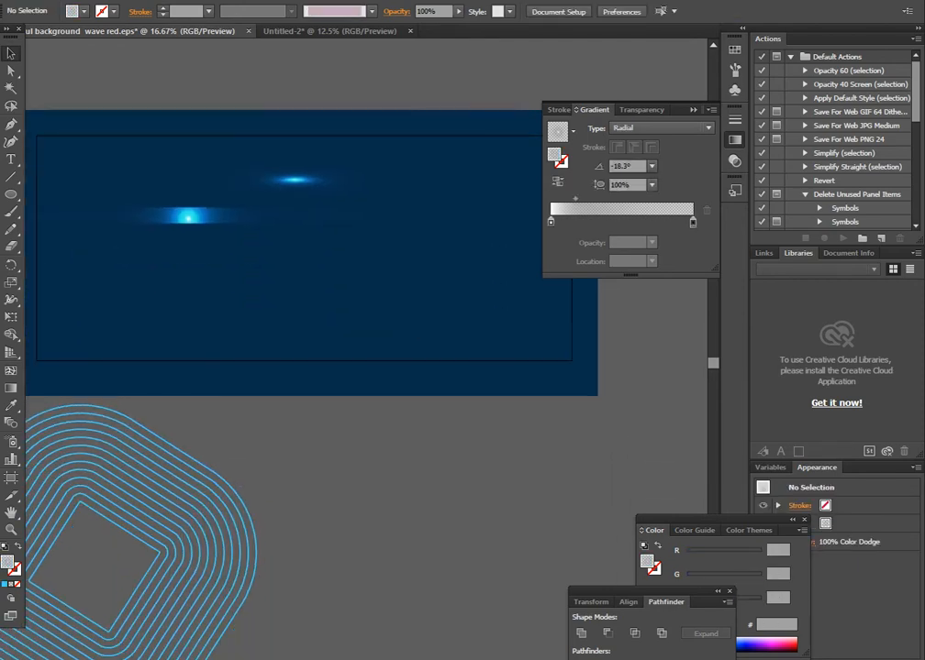
Scatter copies of the two glow ellipses across the dark blue rectangle.
drag(214, 218, 236, 366)
key(ctrl+shift+a)
drag(294, 178, 372, 198)
Move the line pattern back over the lower middle of the rectangle so it overlaps the glows.
drag(261, 483, 463, 229)
click(454, 378)
drag(391, 347, 308, 496)
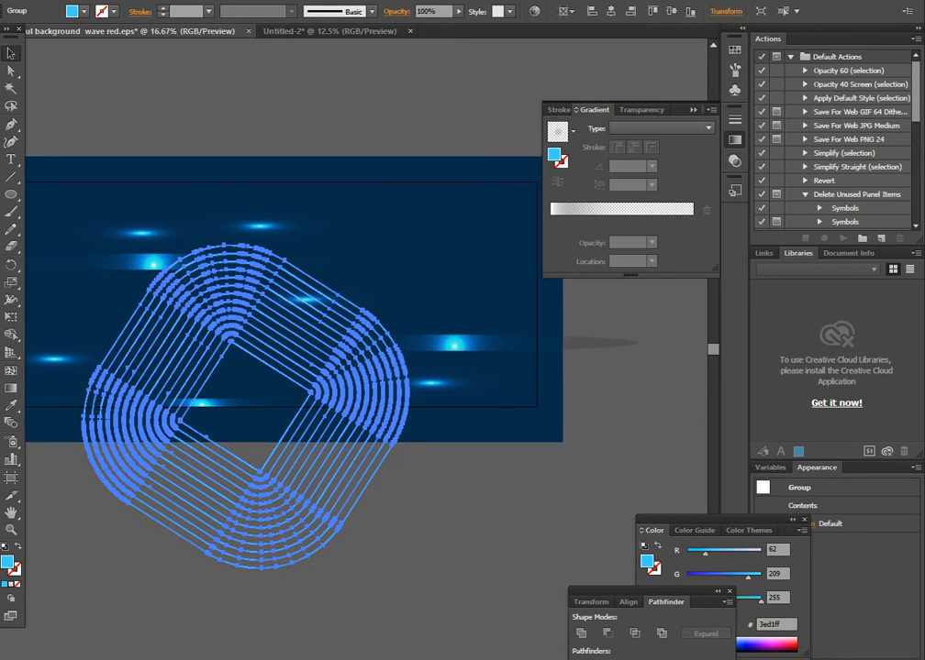
click(441, 486)
Copy the line pattern to the rectangle's upper-right corner, partly beyond its edge.
click(341, 431)
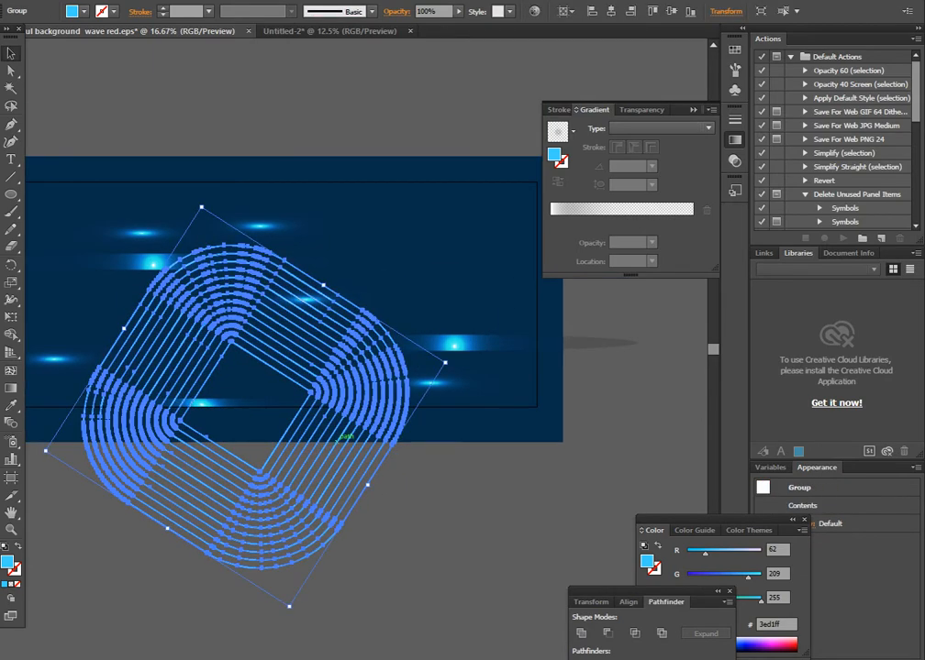
drag(379, 372, 450, 275)
drag(450, 226, 446, 240)
click(422, 320)
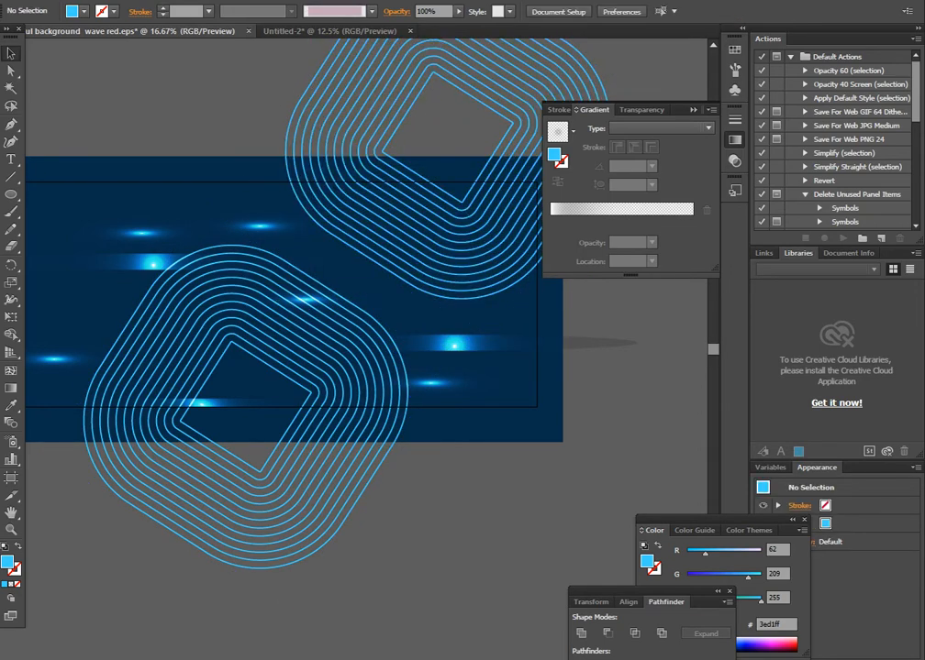
Move the lower line pattern right so it covers the glows in the rectangle's centre and right half.
click(693, 109)
drag(513, 367, 566, 356)
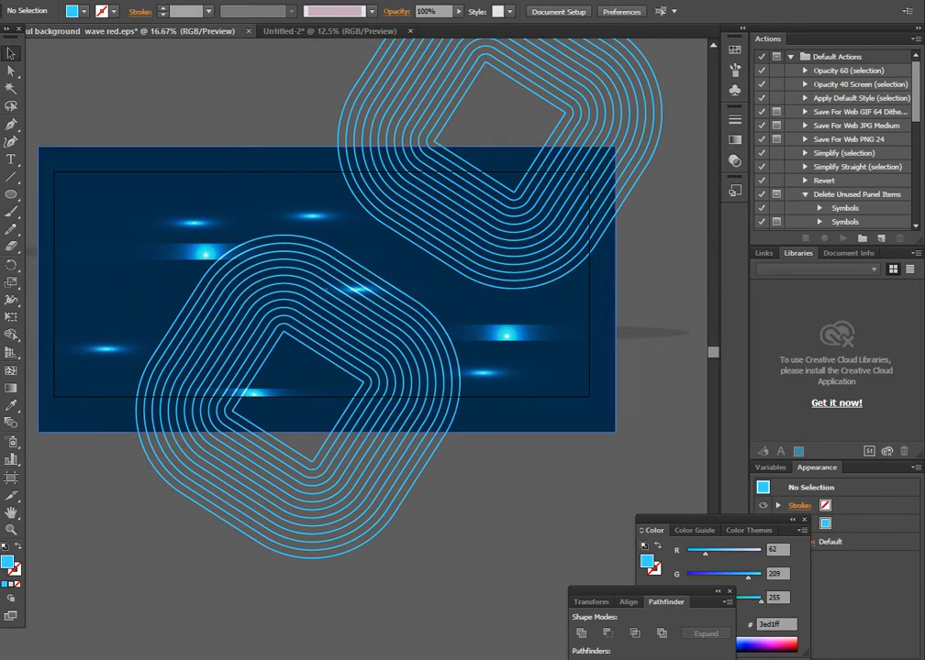
drag(338, 477, 427, 451)
Move the upper line pattern to the rectangle's upper-left corner and shrink it to about two thirds of its size.
drag(544, 153, 162, 151)
key(ctrl+z)
drag(638, 107, 314, 171)
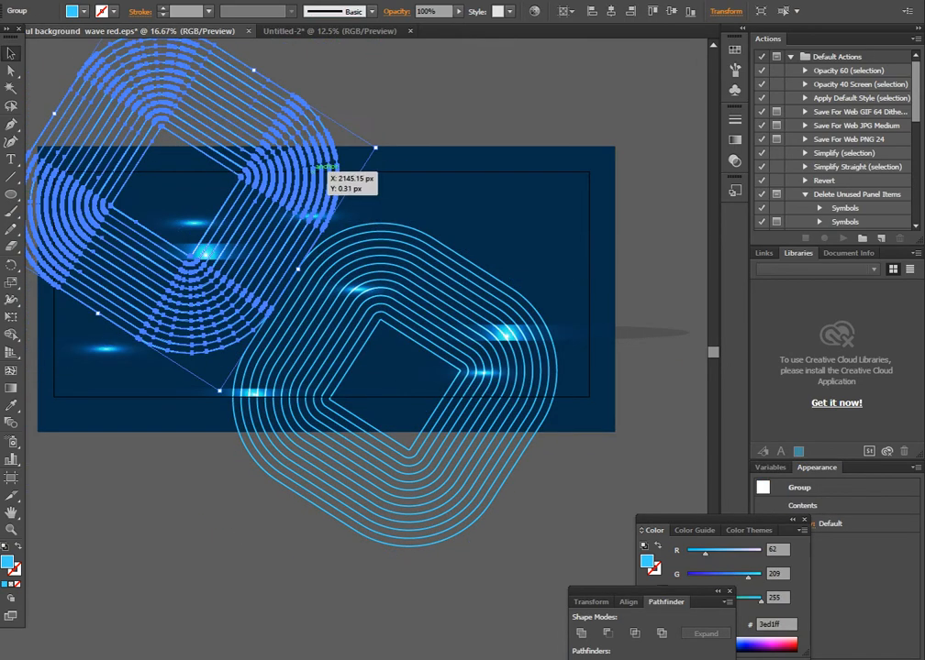
drag(375, 148, 305, 161)
Place a copy of the small line pattern over the rectangle's upper-right corner.
click(343, 120)
drag(181, 248, 266, 162)
drag(248, 60, 586, 64)
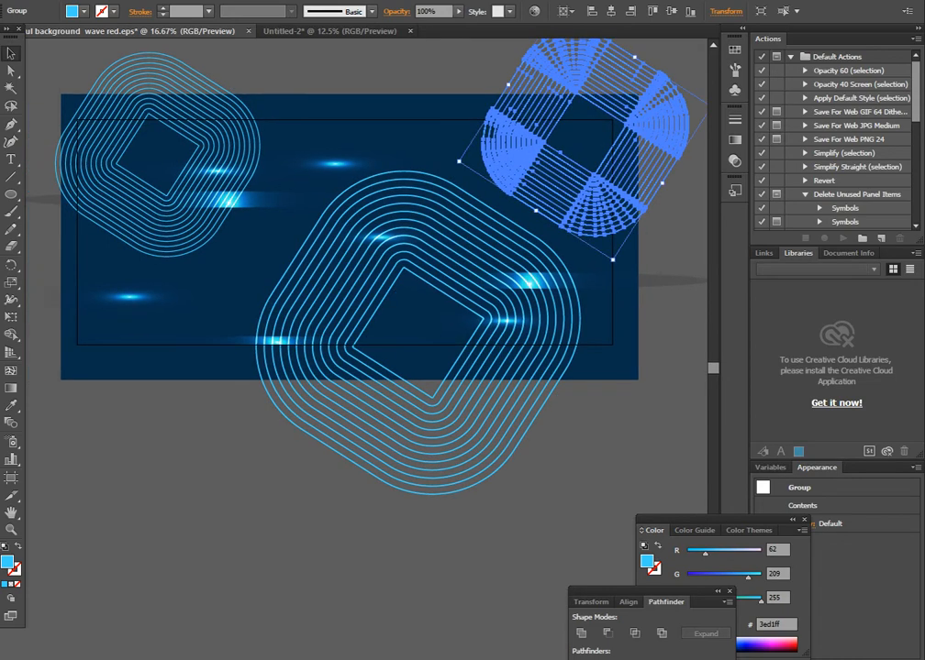
key(ctrl+shift+a)
Recolour the large central line pattern green (#3ed15f).
click(528, 297)
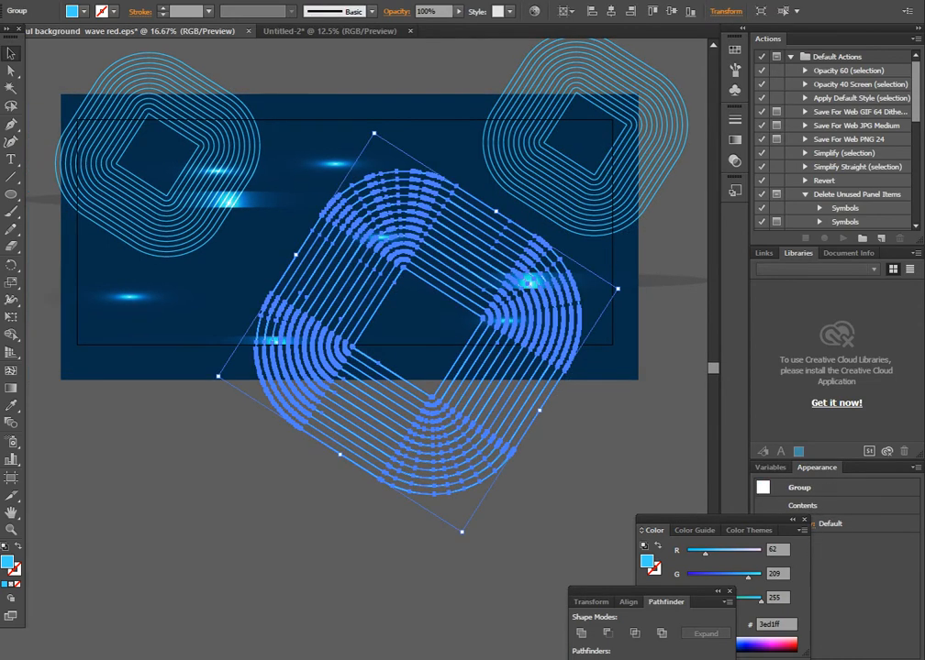
drag(715, 519, 747, 394)
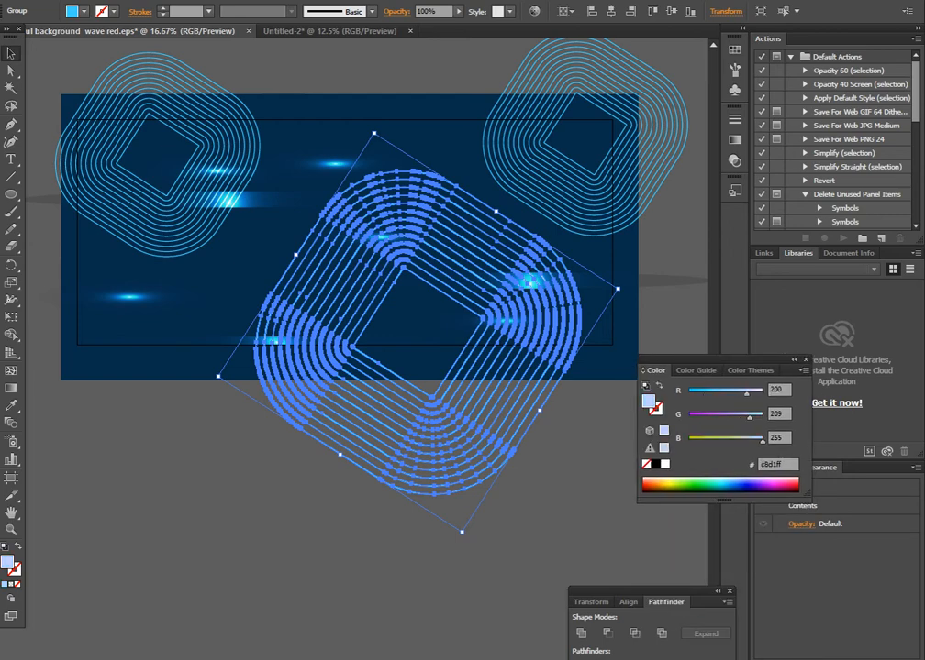
key(ctrl+shift+a)
key(ctrl+z)
key(ctrl+z)
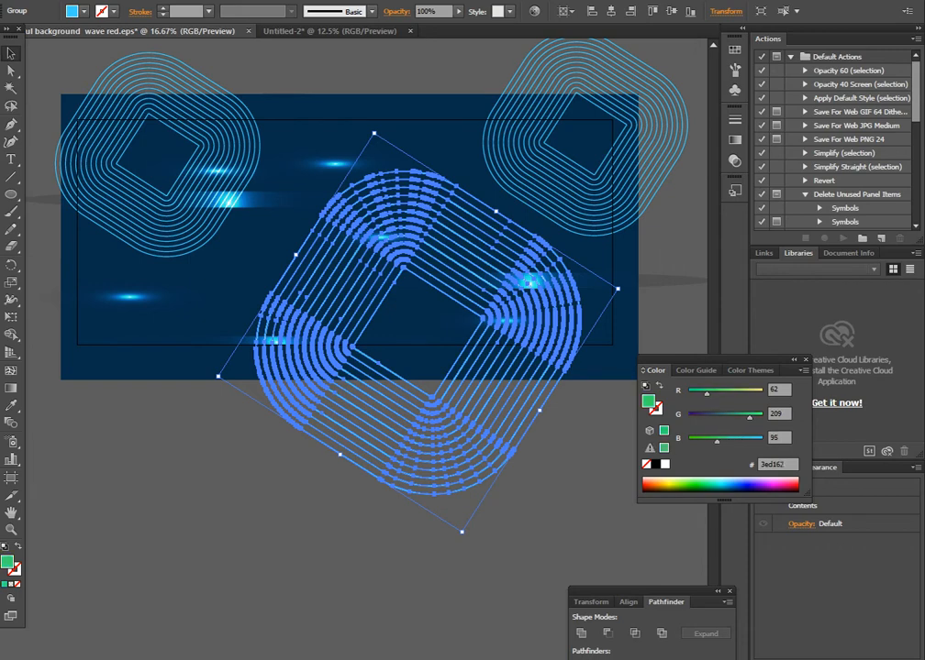
key(ctrl+shift+a)
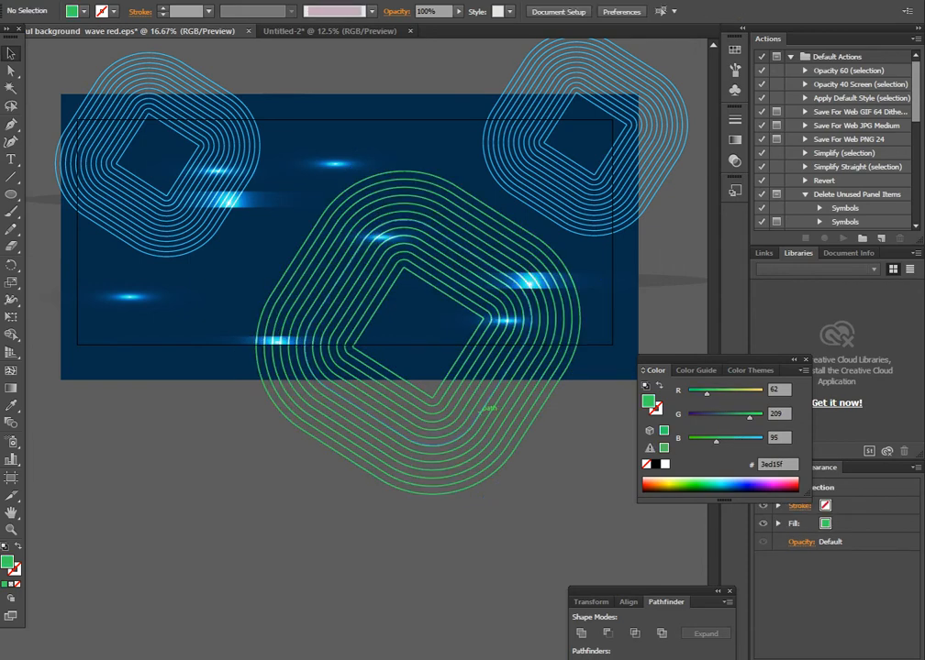
Overlay a slightly larger copy on the green line pattern and colour it pinkish red (#ff2e5c).
click(485, 411)
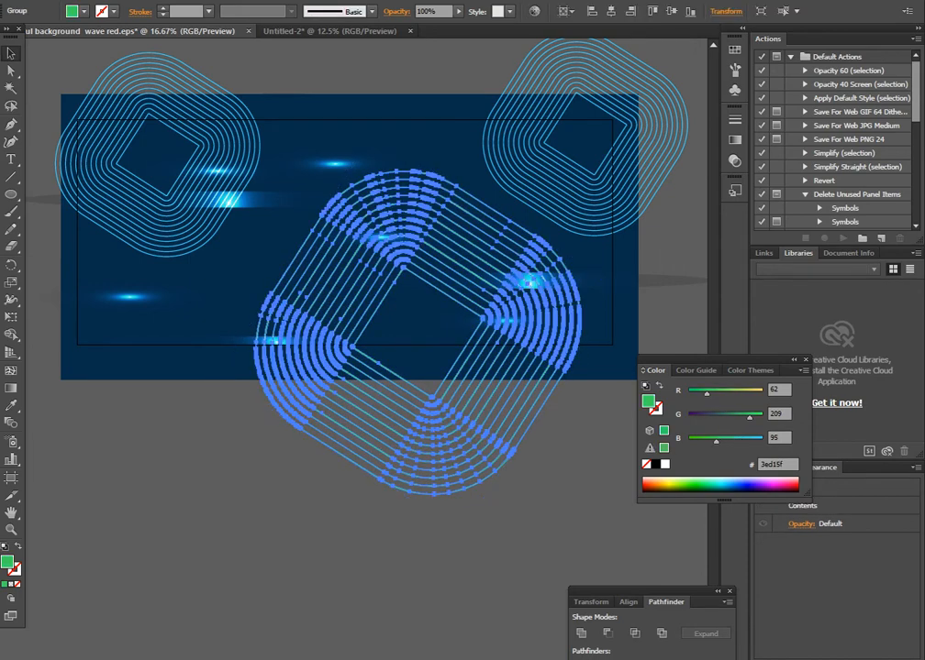
drag(461, 533, 463, 558)
click(791, 485)
click(573, 500)
mouse_move(573, 487)
mouse_down()
mouse_move(572, 511)
mouse_move(577, 492)
mouse_up()
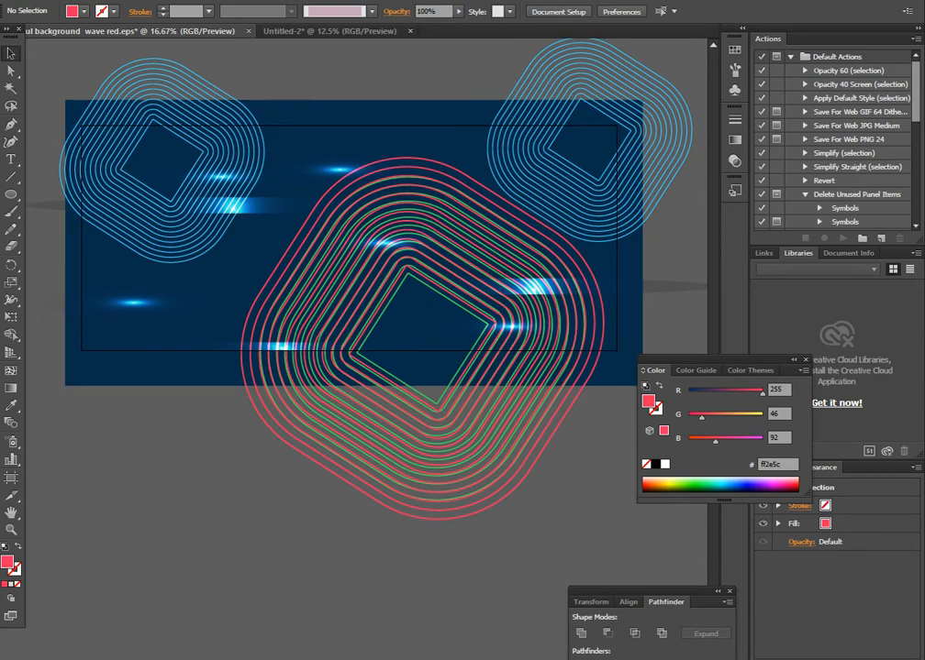
Recolour the small upper-right line pattern red (#d0001d).
click(628, 221)
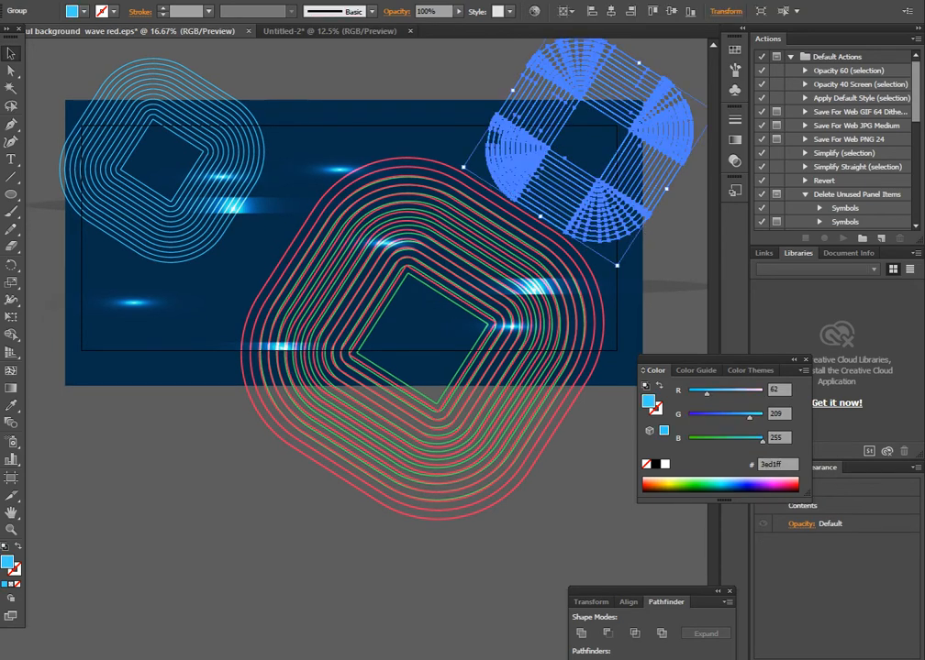
click(794, 485)
click(592, 495)
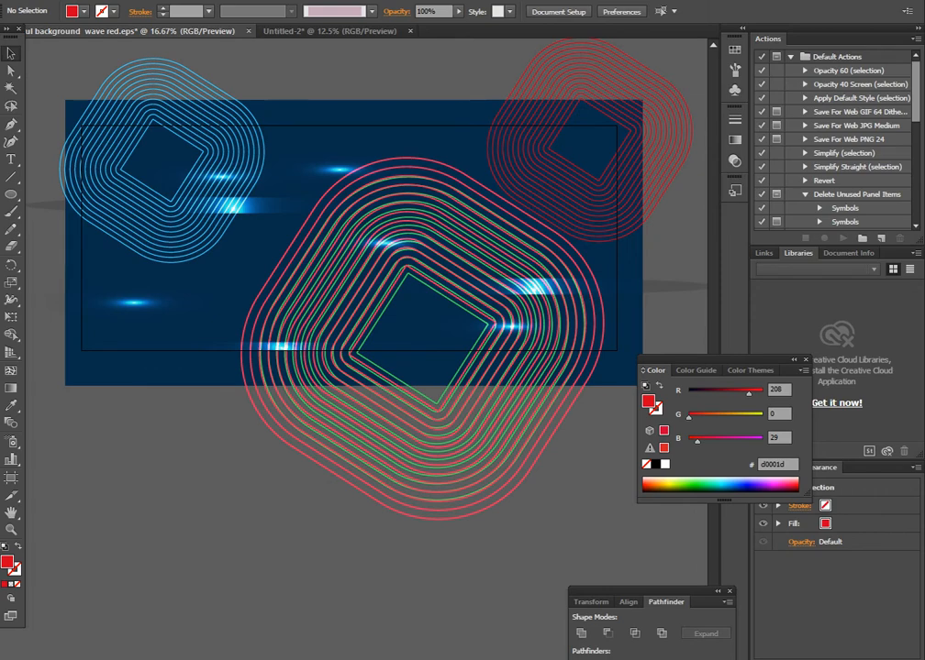
Recolour the small upper-right line pattern yellow-green (#acd000).
click(607, 260)
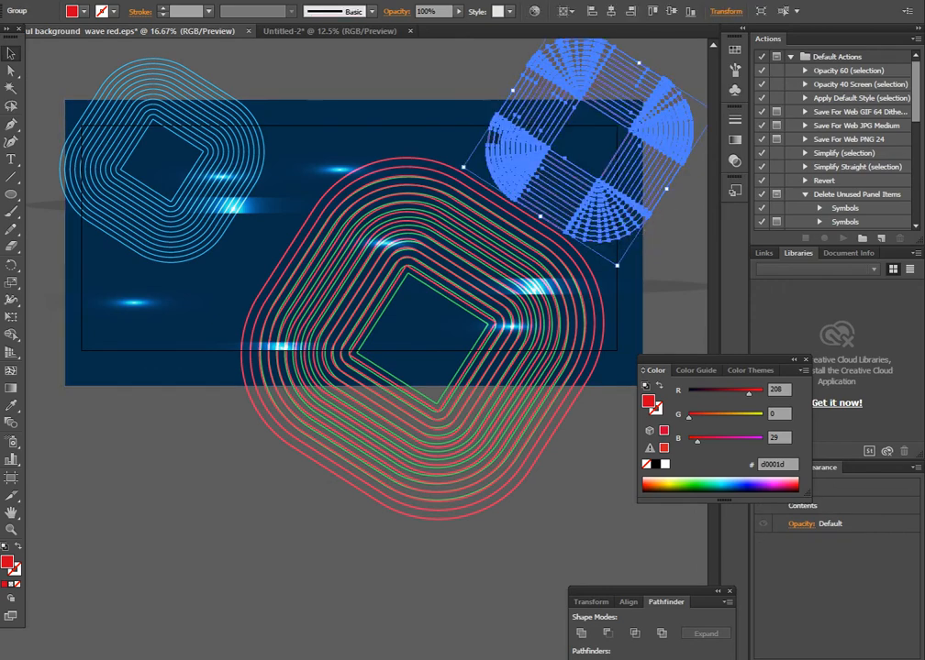
click(673, 485)
click(617, 514)
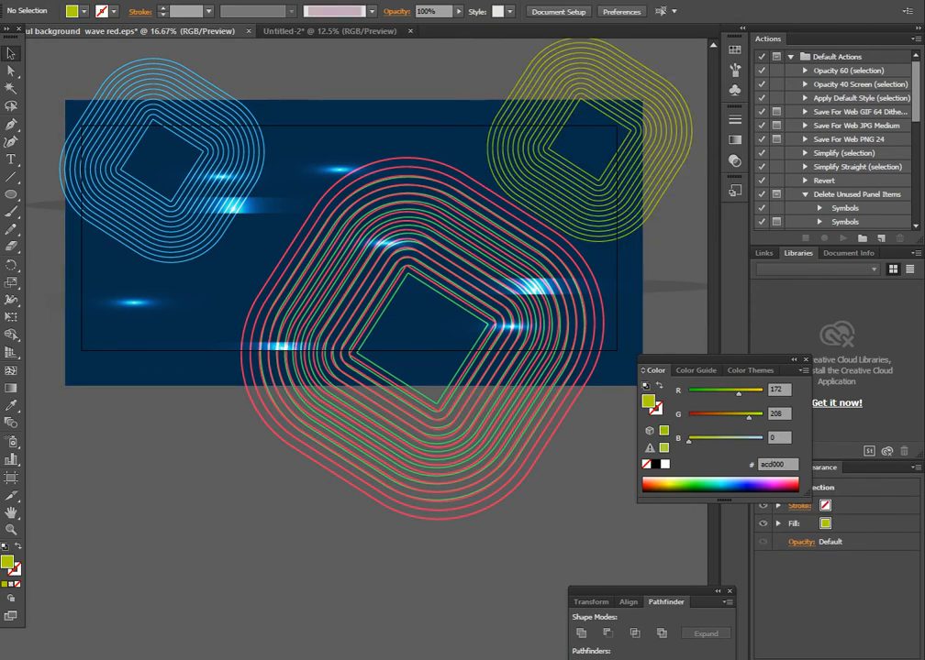
Enlarge the dark blue background rectangle evenly around its centre so it extends further past the artboard on all sides.
click(607, 364)
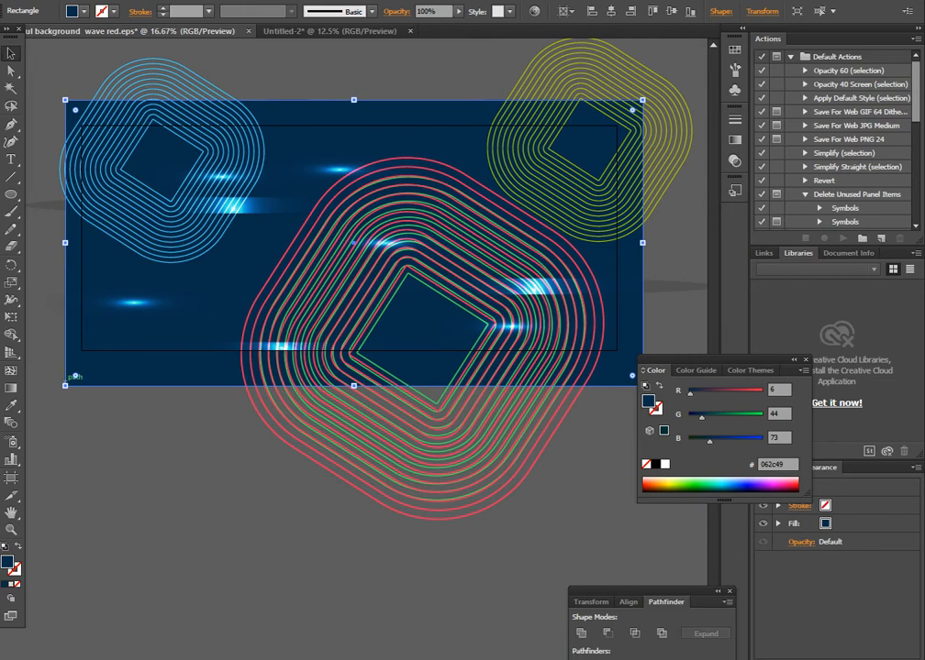
click(63, 389)
click(67, 384)
drag(65, 385, 34, 401)
key(ctrl+shift+a)
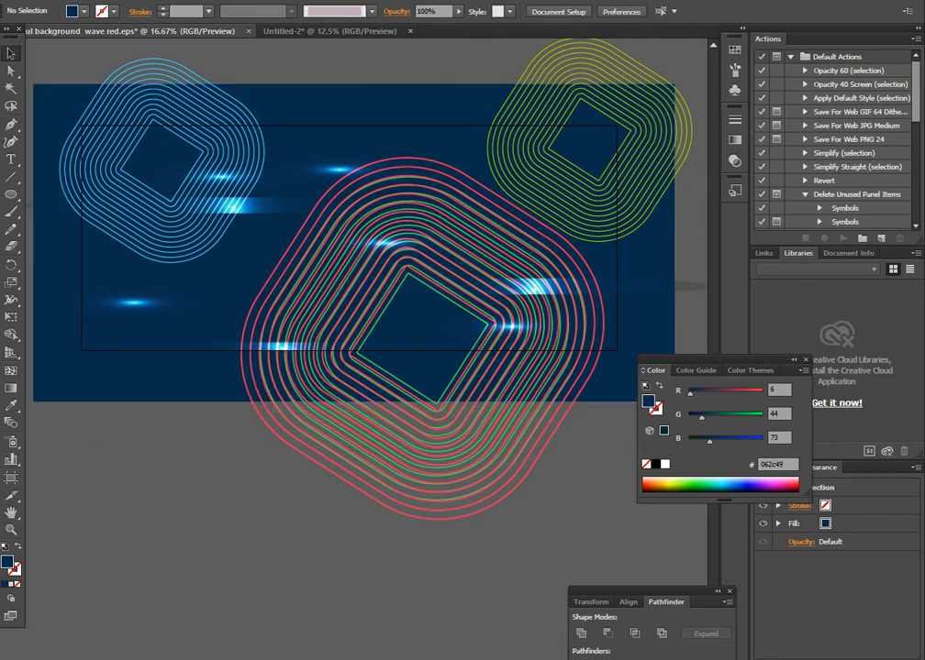
Draw a rectangle just inside the background's edges and use it to clip all the artwork.
drag(11, 195, 74, 195)
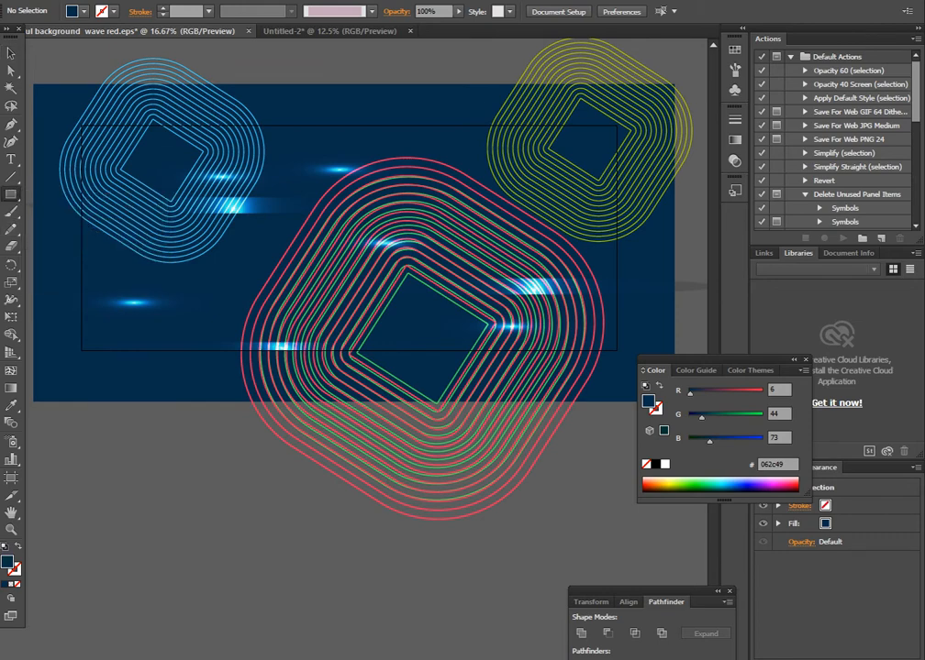
mouse_move(51, 99)
mouse_down()
mouse_move(643, 296)
mouse_move(650, 383)
mouse_up()
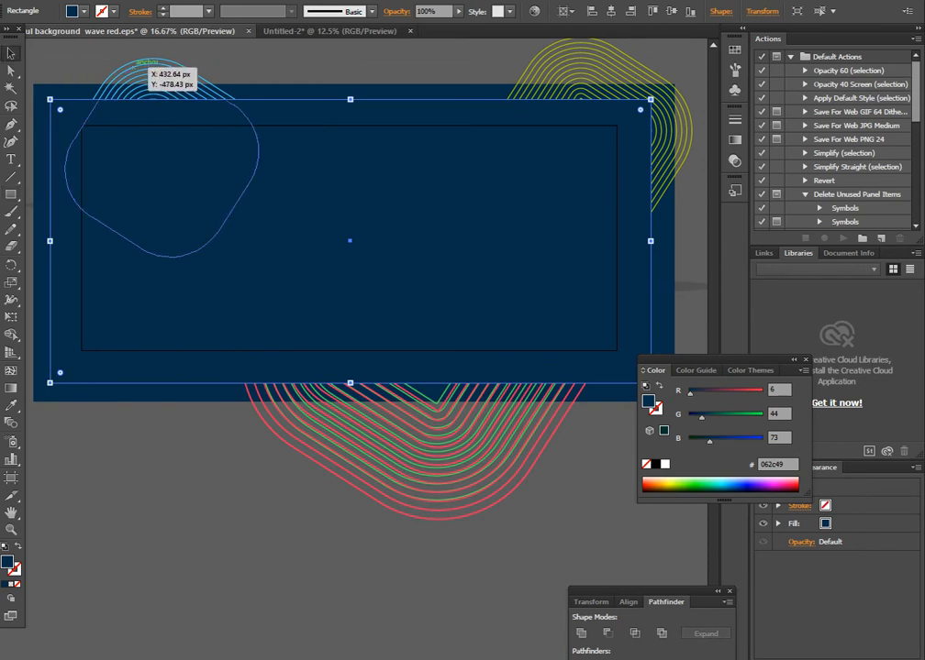
key(ctrl+a)
right_click(448, 325)
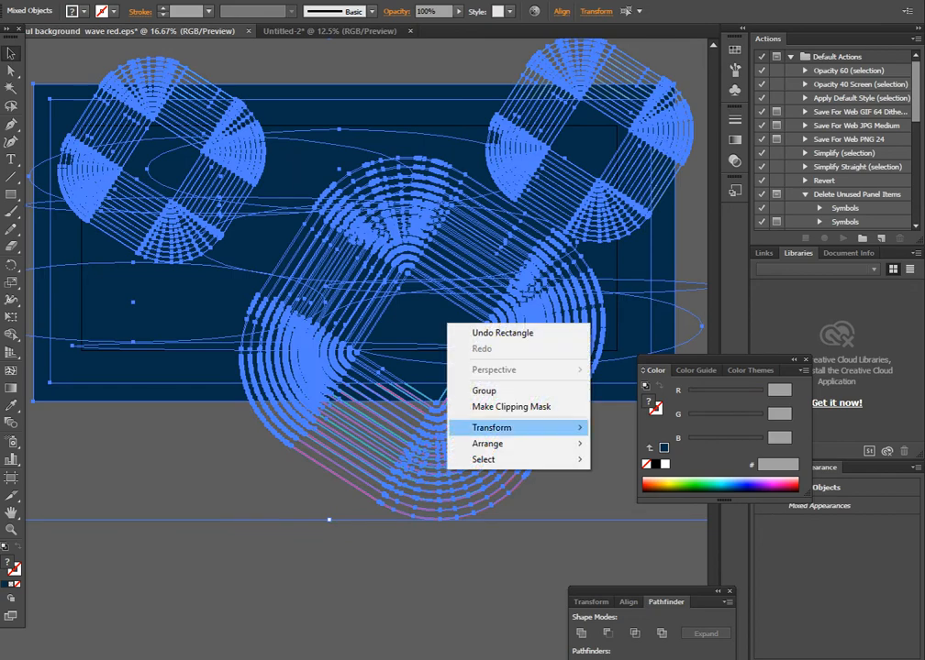
click(509, 406)
key(ctrl+shift+a)
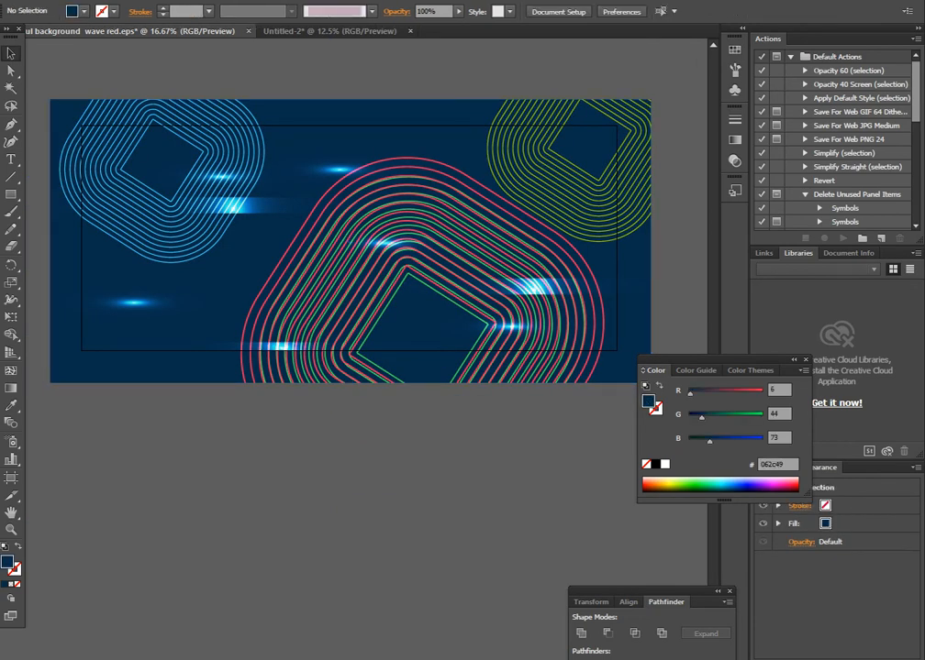
Resize Artboard 1 to fit the bounds of the clipped artwork, about 4968 by 2349 px.
key(ctrl+a)
key(shift+o)
click(147, 11)
click(110, 34)
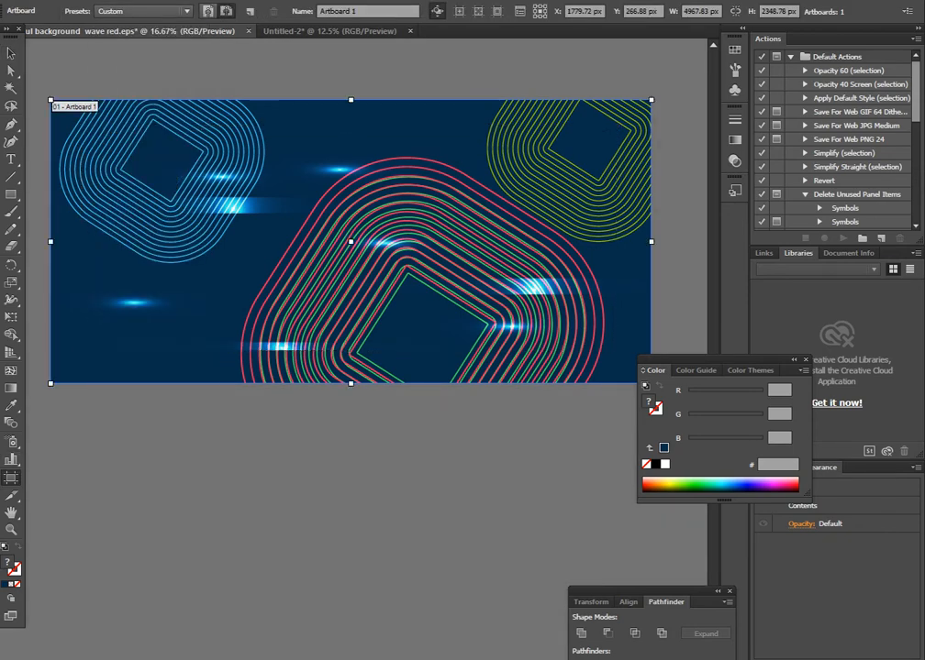
click(33, 1)
click(71, 120)
In the Untitled-2 document, add a second artboard fitted to the artwork, select the clipped dark wave design, and return to the red wave background document.
key(ctrl+Tab)
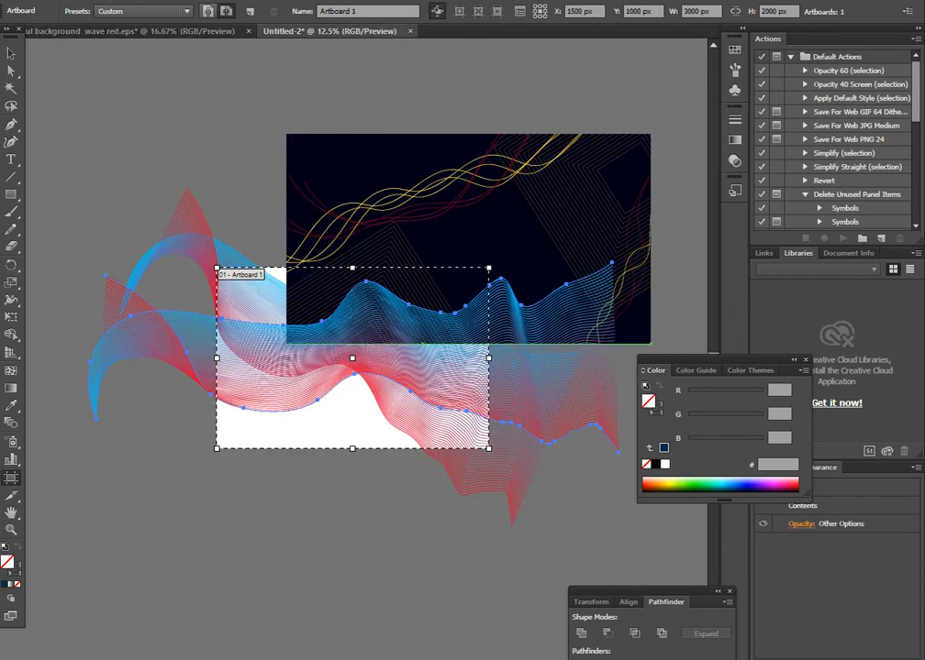
click(487, 207)
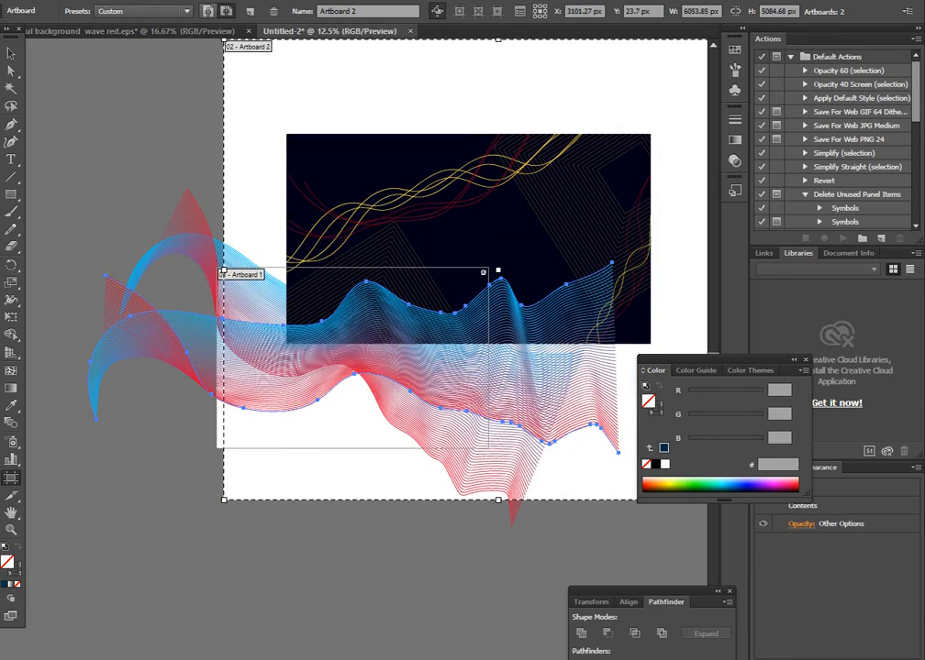
key(v)
click(433, 193)
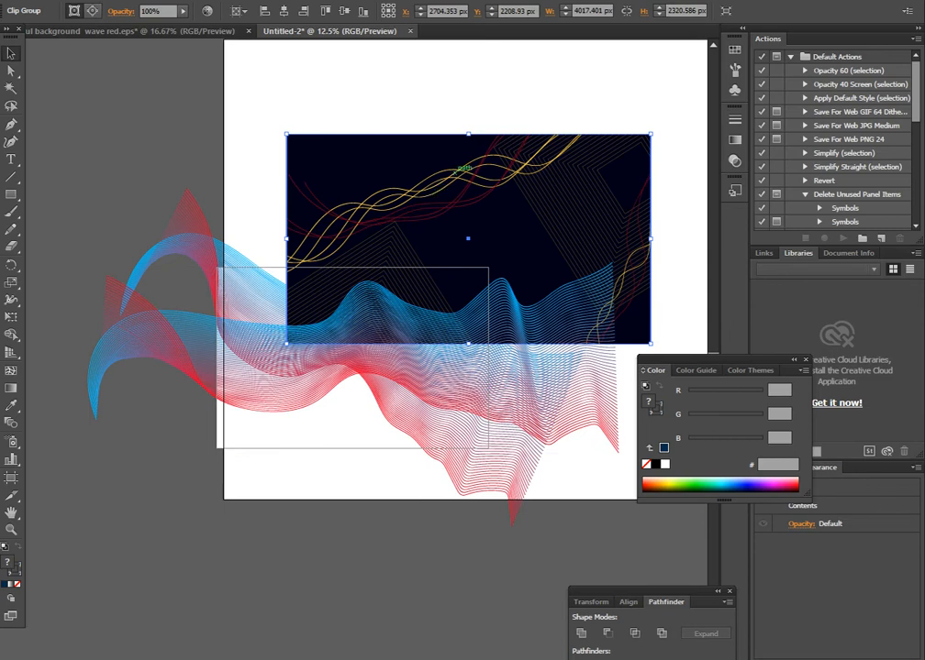
key(ctrl+Tab)
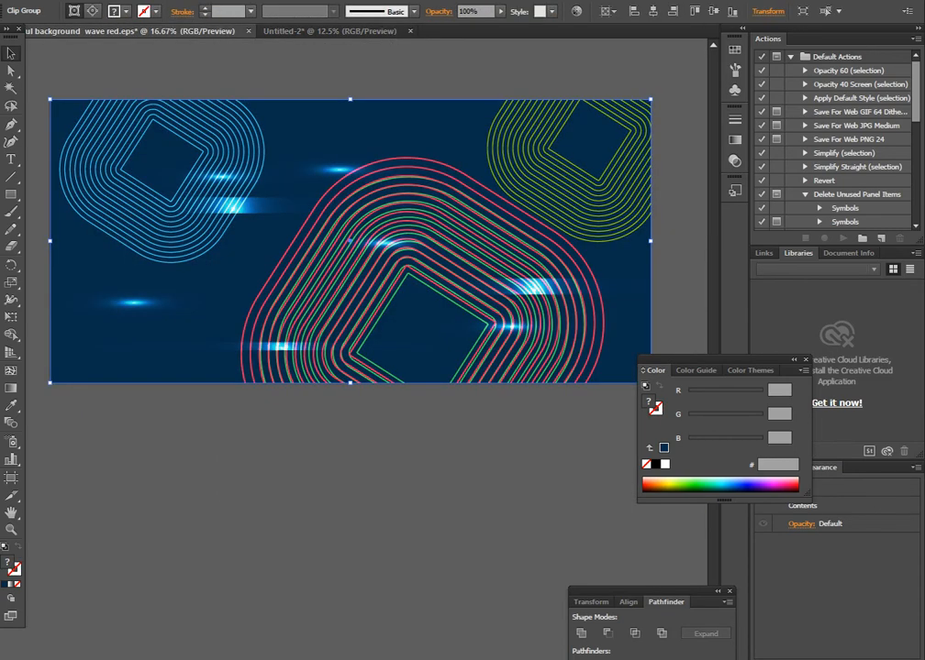
Revert the artboard fitting, release the clipping mask and delete the rectangle covering the line patterns.
drag(283, 263, 502, 321)
key(ctrl+Tab)
key(ctrl+alt+7)
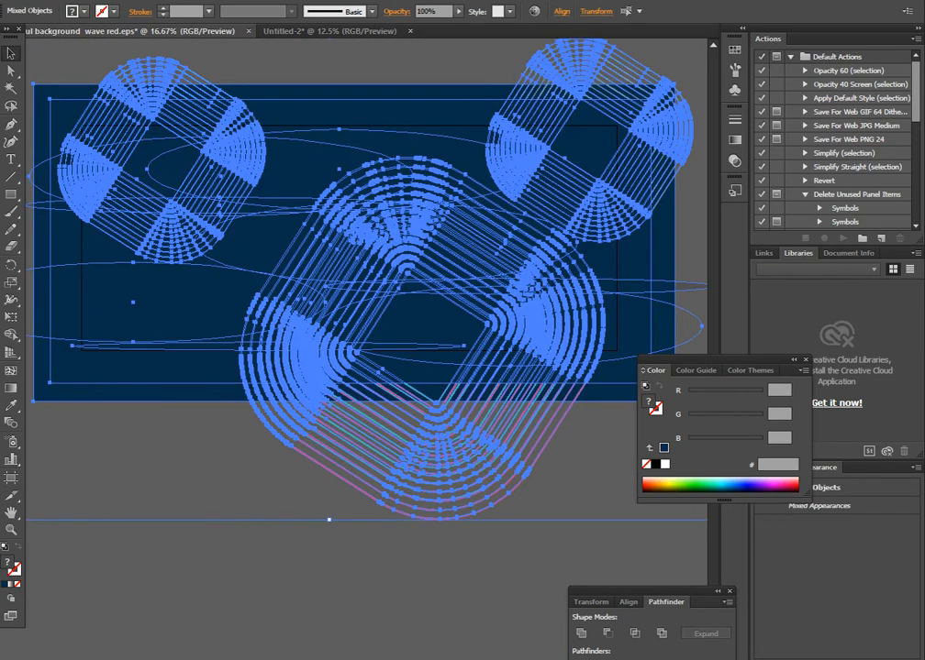
click(329, 520)
click(351, 241)
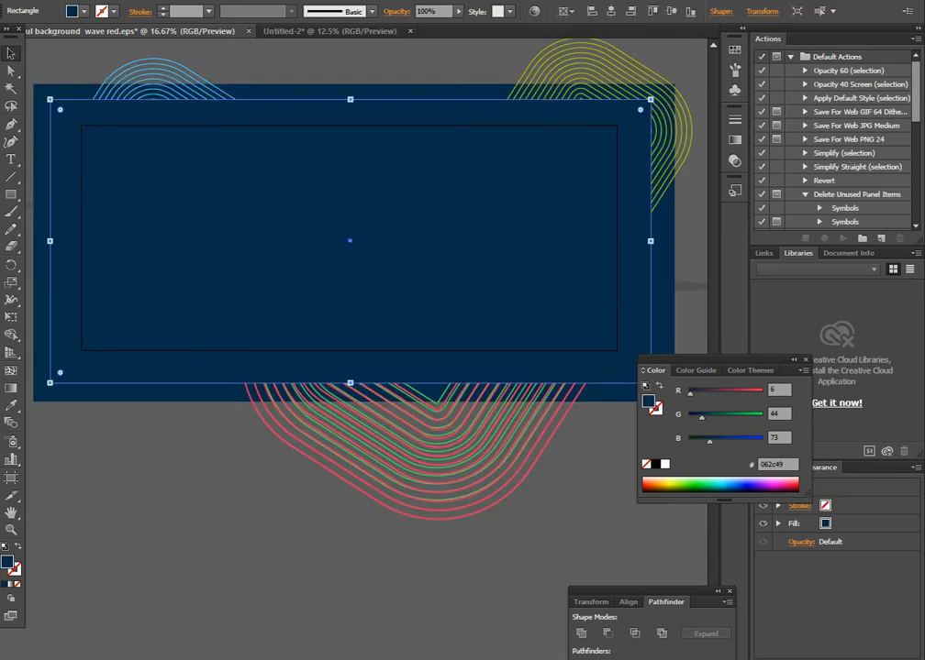
key(Delete)
Try several dark fills on the background rectangle and settle on dark maroon (#450020).
click(237, 299)
click(292, 131)
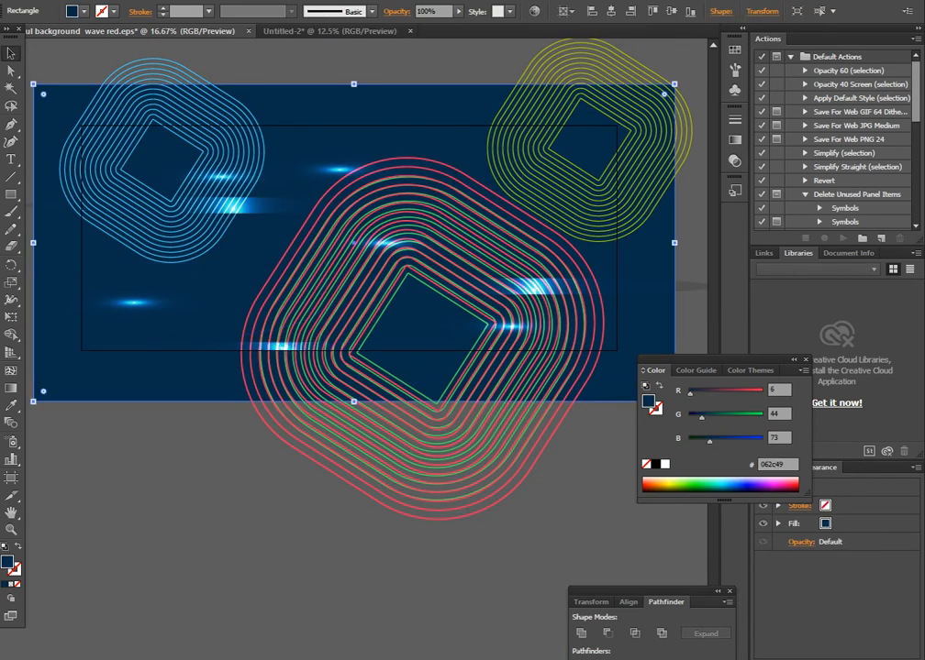
click(731, 487)
click(751, 490)
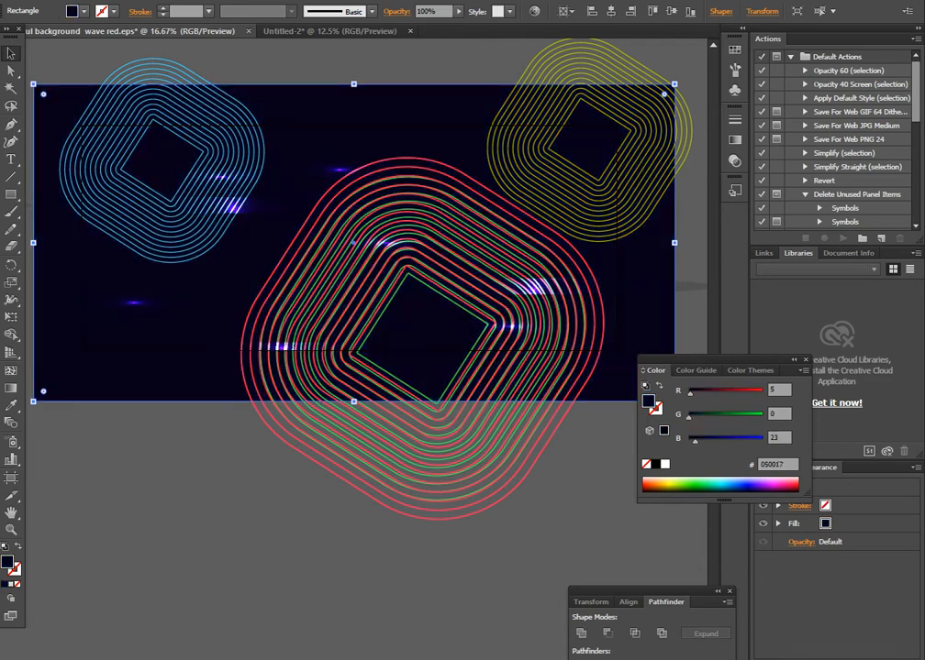
click(668, 489)
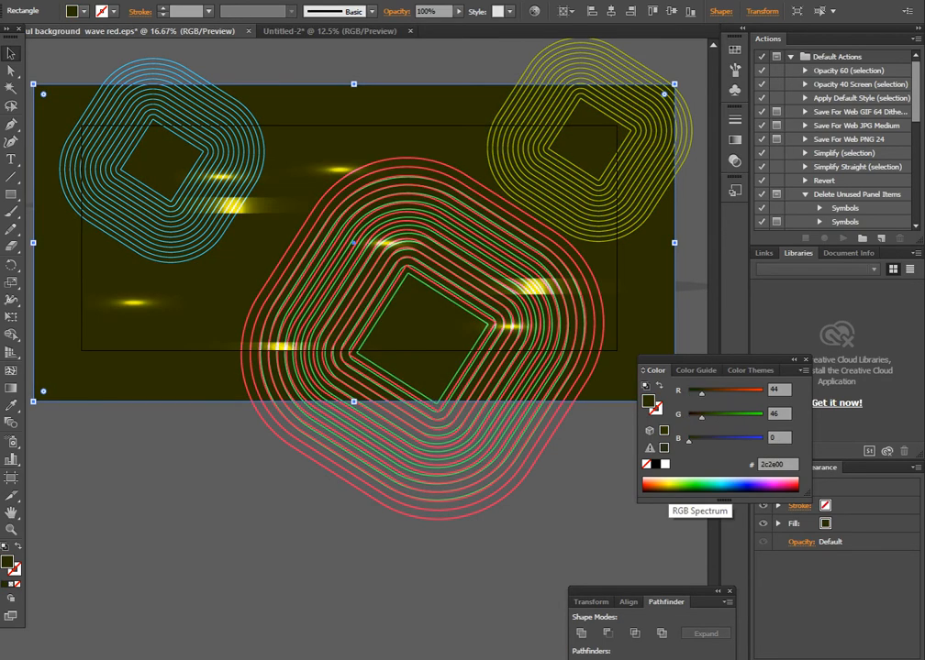
click(737, 489)
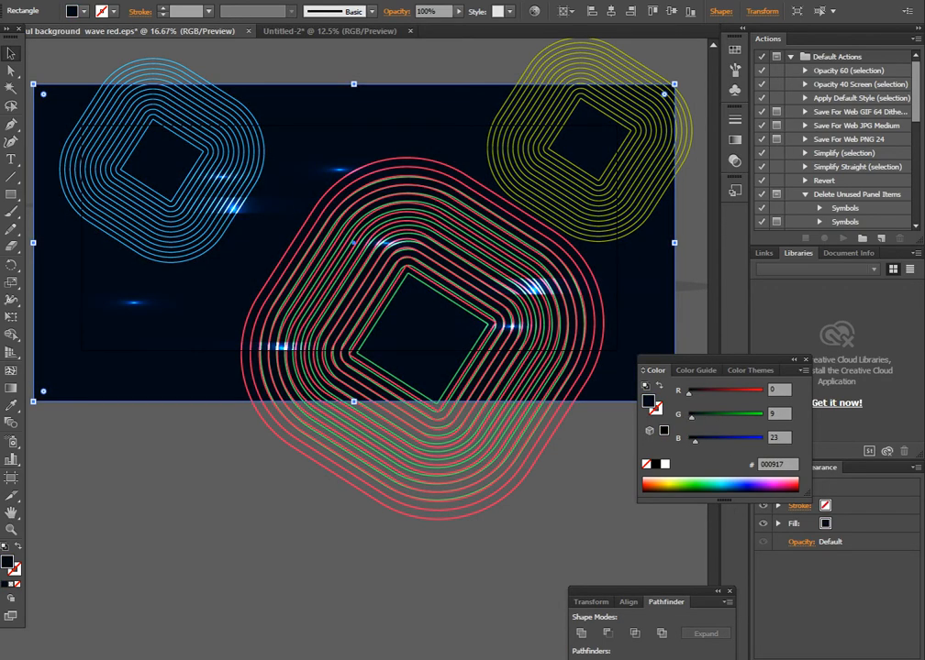
click(749, 487)
click(785, 489)
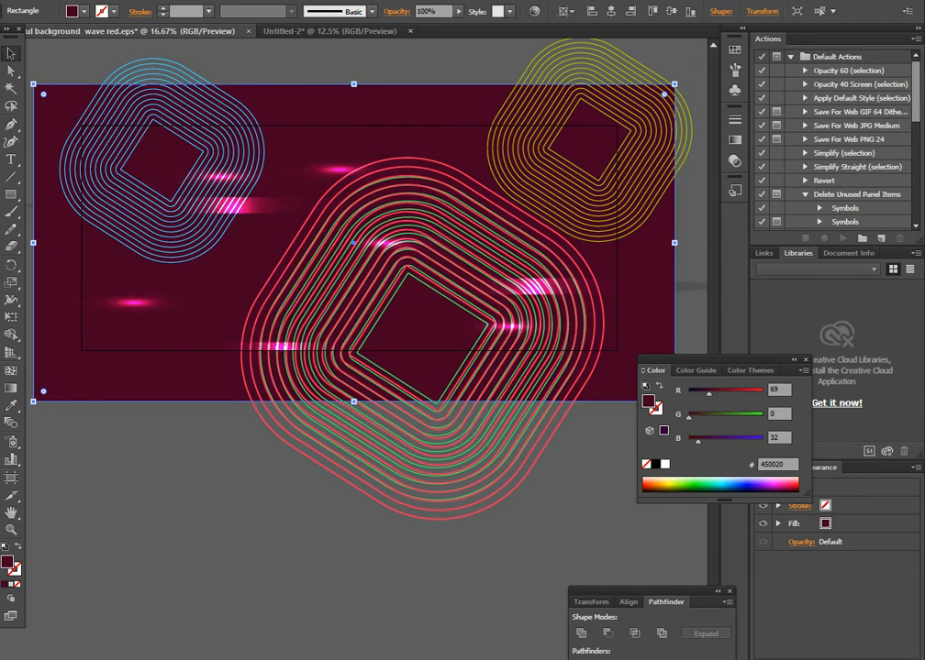
click(598, 450)
Try to move the yellow-green line pattern onto the centre of the large pattern, and undo the move.
click(542, 112)
drag(541, 112, 381, 314)
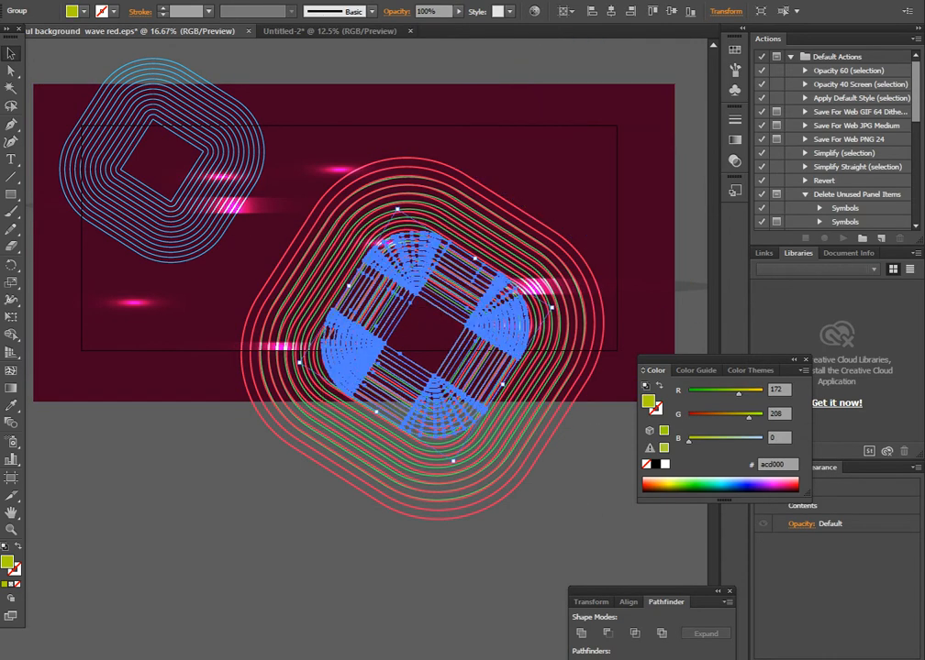
key(ctrl+shift+a)
key(ctrl+z)
key(ctrl+shift+a)
Draw a yellow-green (#acd000) square below the background and round all its corners to about 438 px.
key(m)
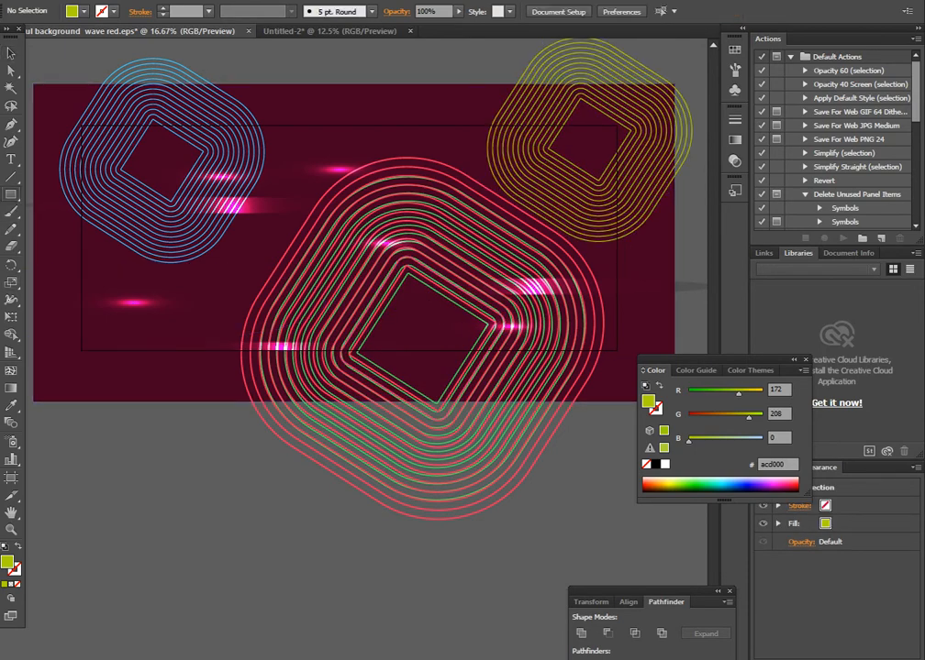
drag(167, 516, 248, 596)
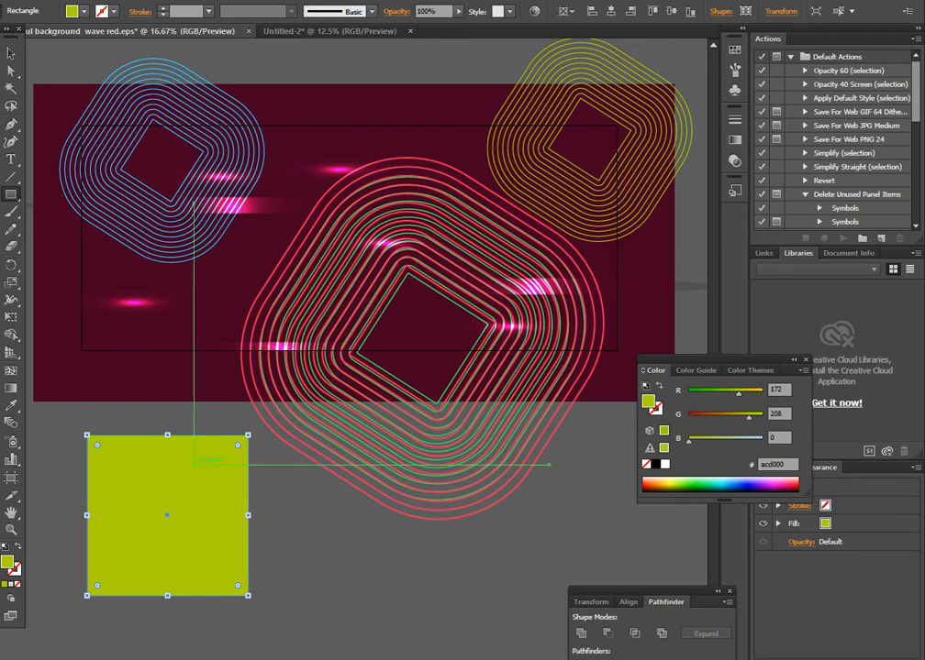
key(a)
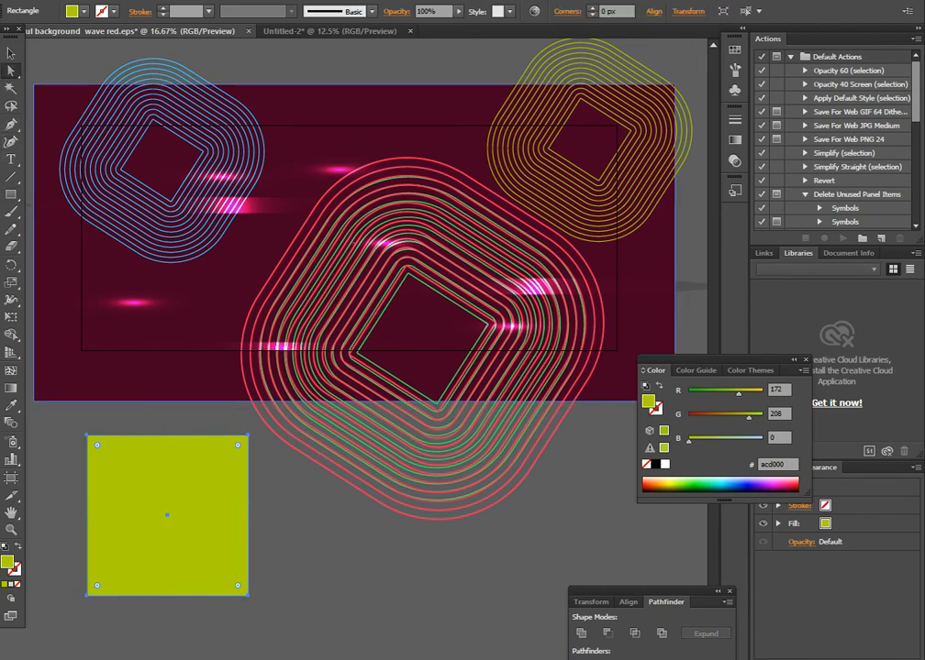
drag(237, 445, 194, 488)
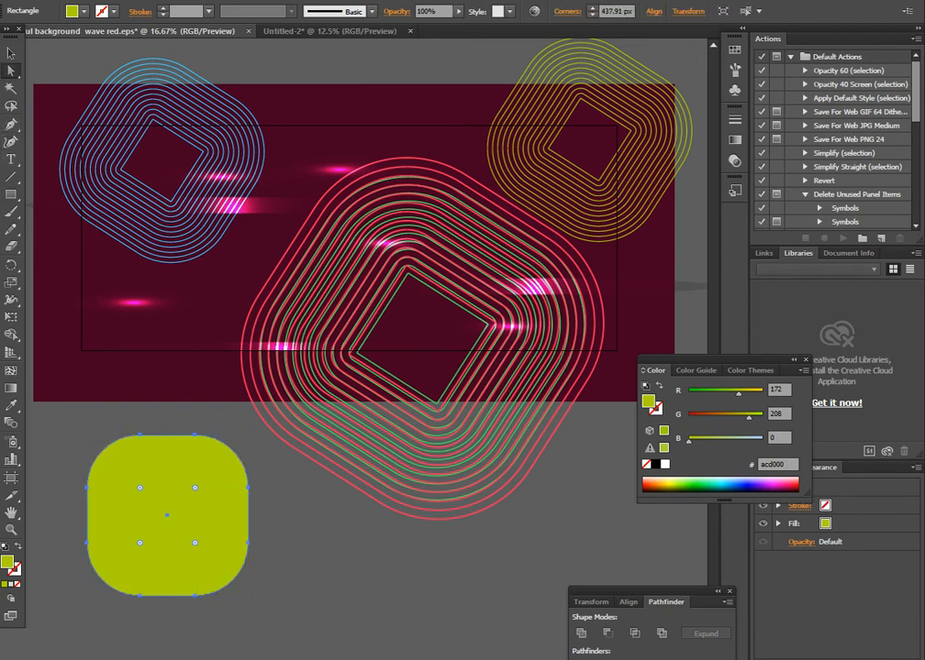
key(v)
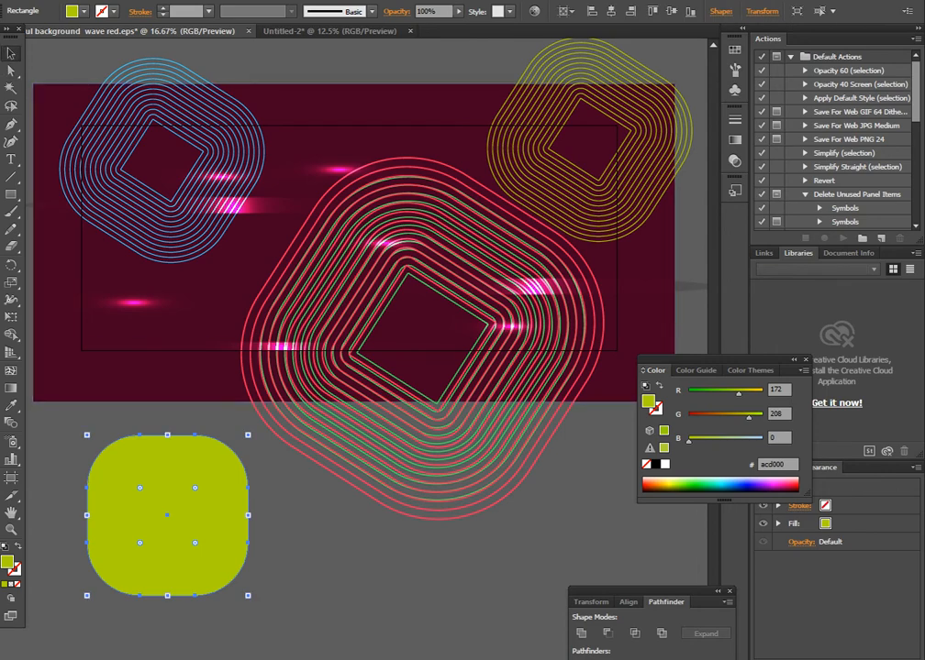
Rotate and enlarge the yellow-green rounded square, and place it over the centre of the large line pattern to match its tilt.
drag(253, 602, 217, 630)
drag(183, 531, 432, 342)
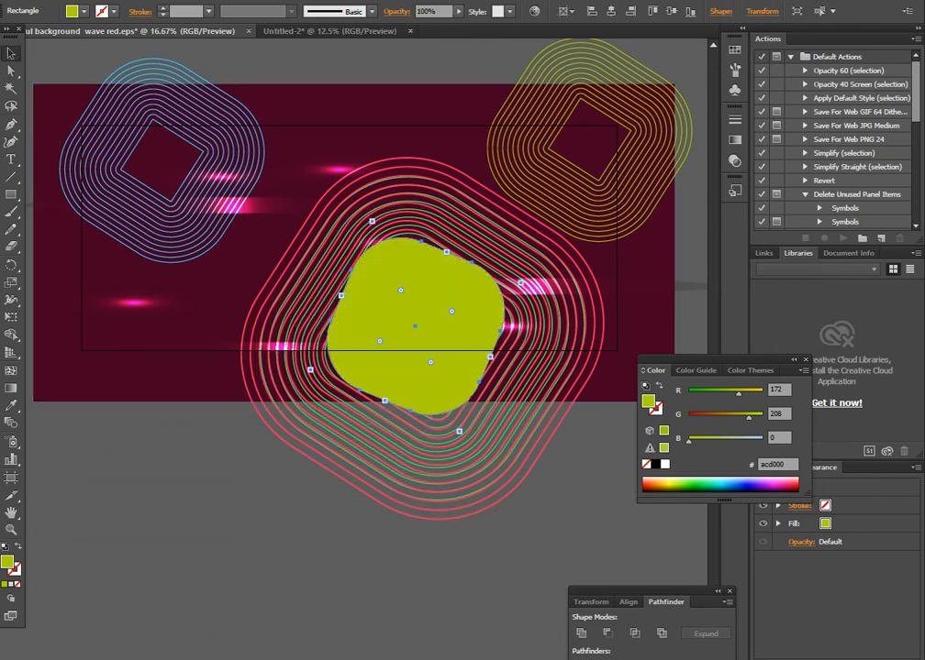
drag(459, 438, 440, 456)
mouse_move(415, 327)
mouse_down()
mouse_move(447, 360)
mouse_move(430, 326)
mouse_move(422, 336)
mouse_up()
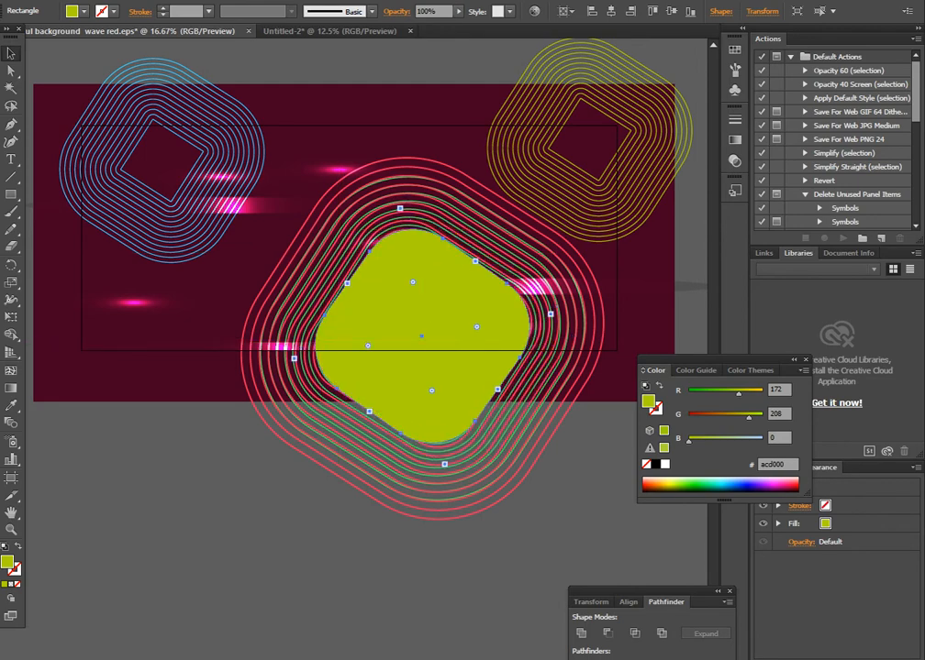
Fill the central rounded square with the background's dark maroon (#450020) by sampling it.
key(i)
click(360, 109)
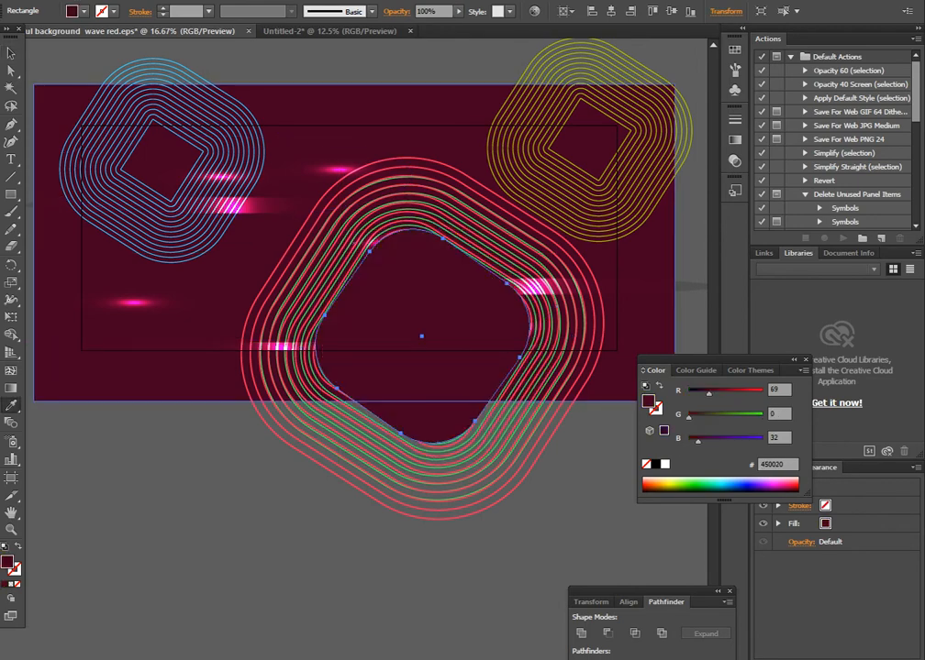
click(11, 53)
click(56, 62)
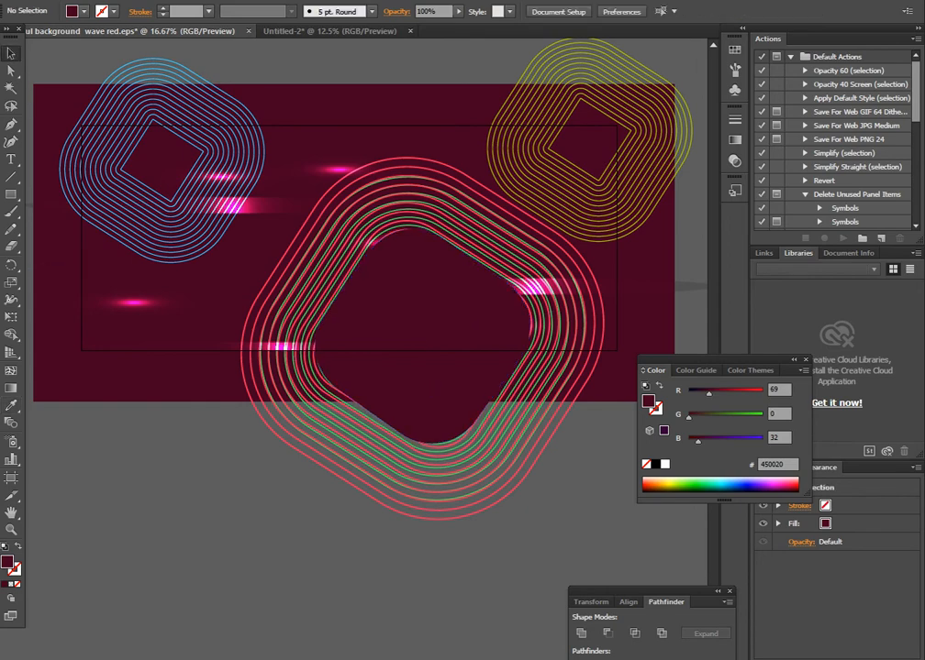
Shrink the maroon rounded square so that it covers only the innermost lines of the large pattern.
click(411, 319)
drag(399, 209, 403, 244)
click(221, 459)
click(411, 319)
drag(411, 319, 460, 331)
key(Left)
click(220, 459)
click(419, 381)
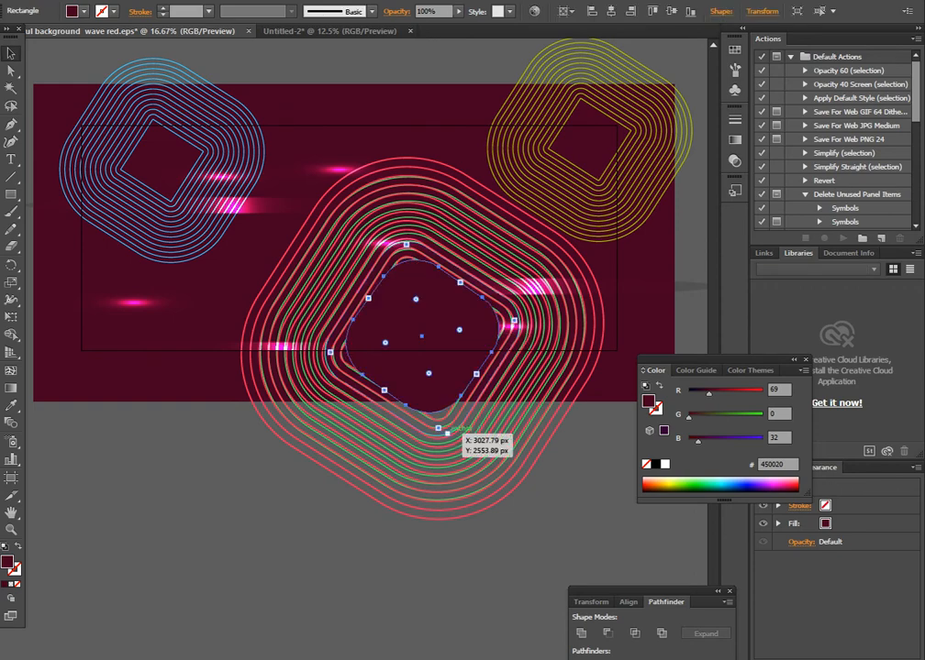
drag(439, 429, 440, 441)
click(486, 550)
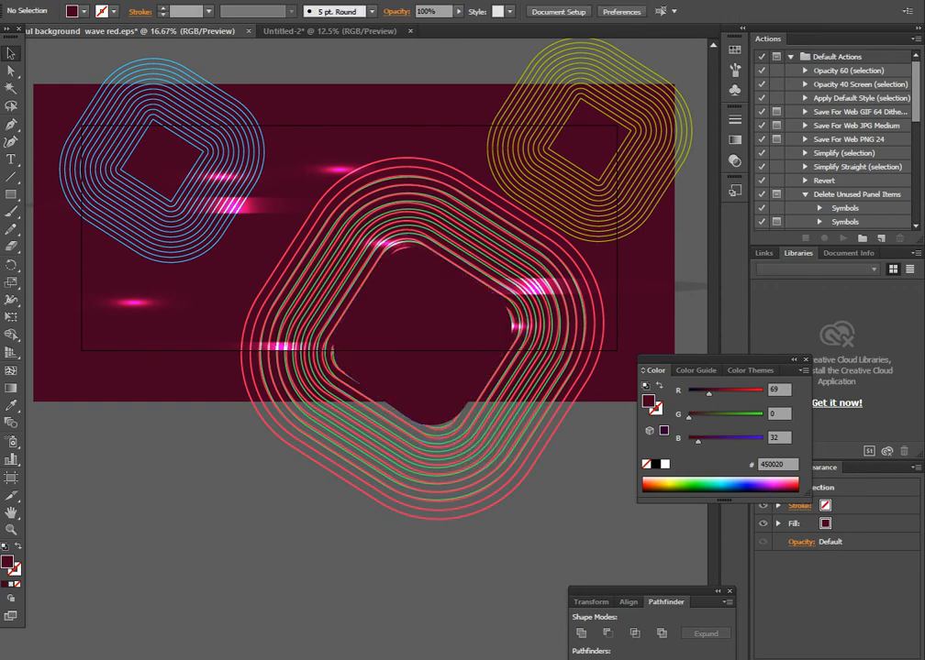
Place a copy of the maroon rounded square over the background's lower-left corner.
drag(464, 317, 182, 343)
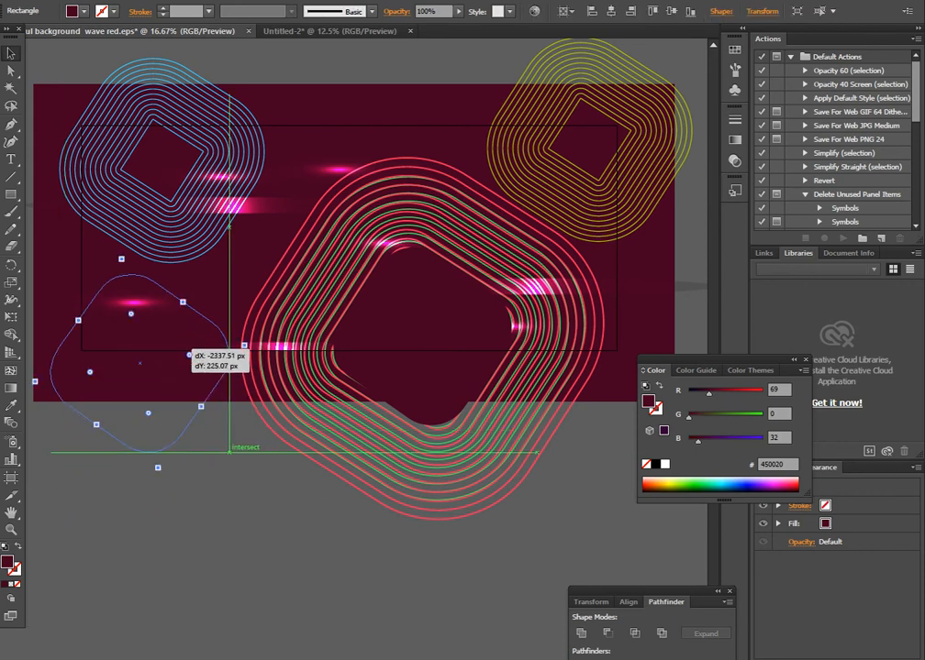
click(226, 438)
click(167, 378)
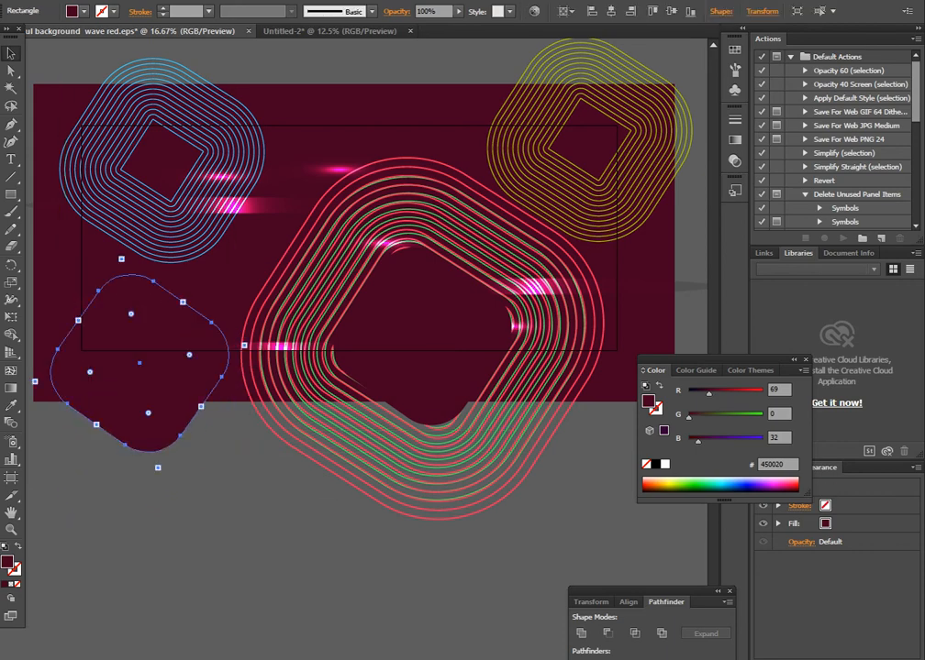
key(ctrl+c)
drag(167, 378, 215, 356)
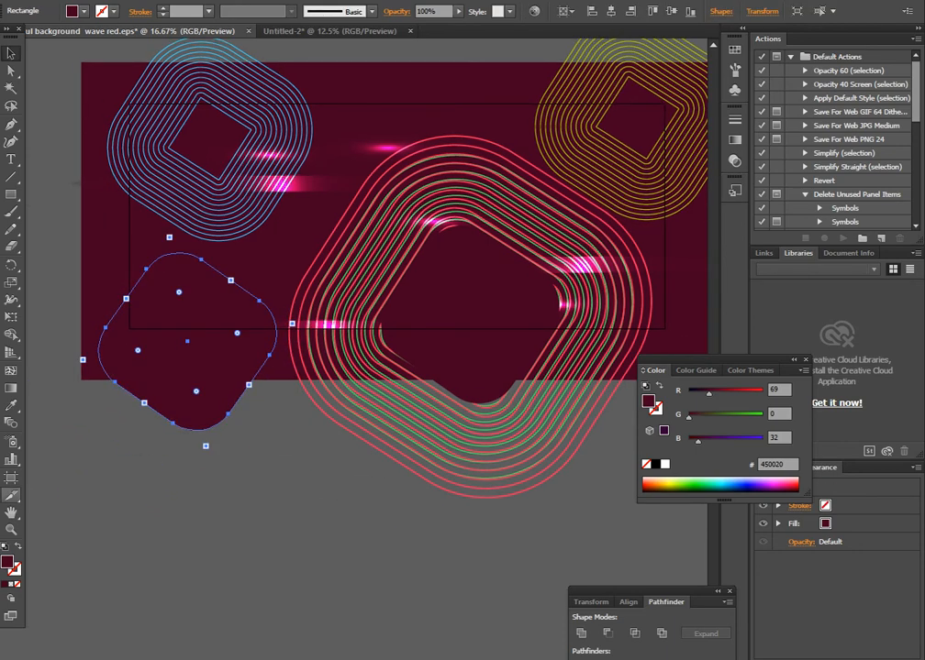
Give the maroon rounded square in the background's lower-left corner a white 12 pt stroke.
click(208, 11)
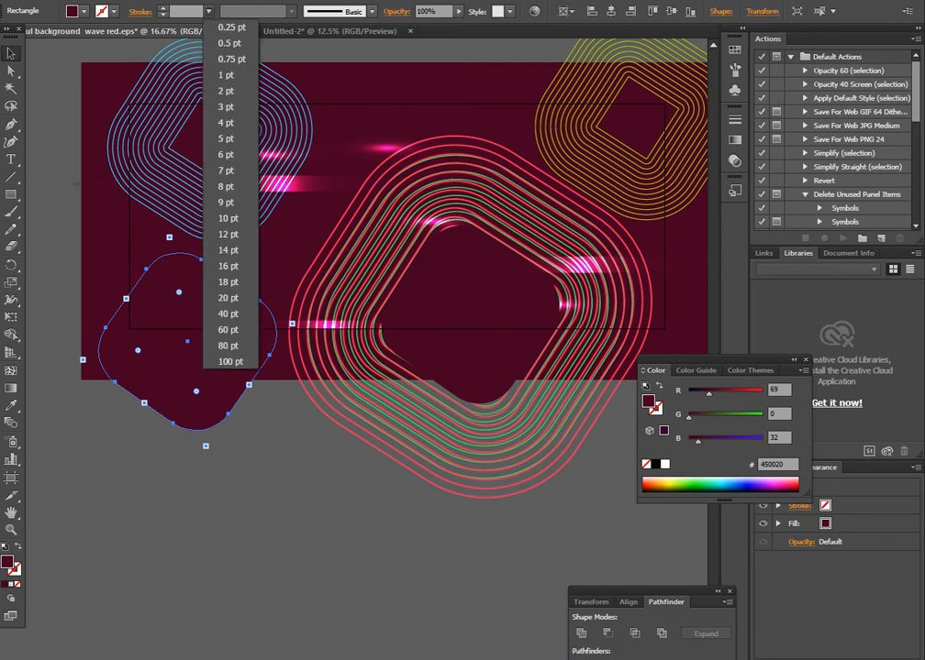
click(183, 172)
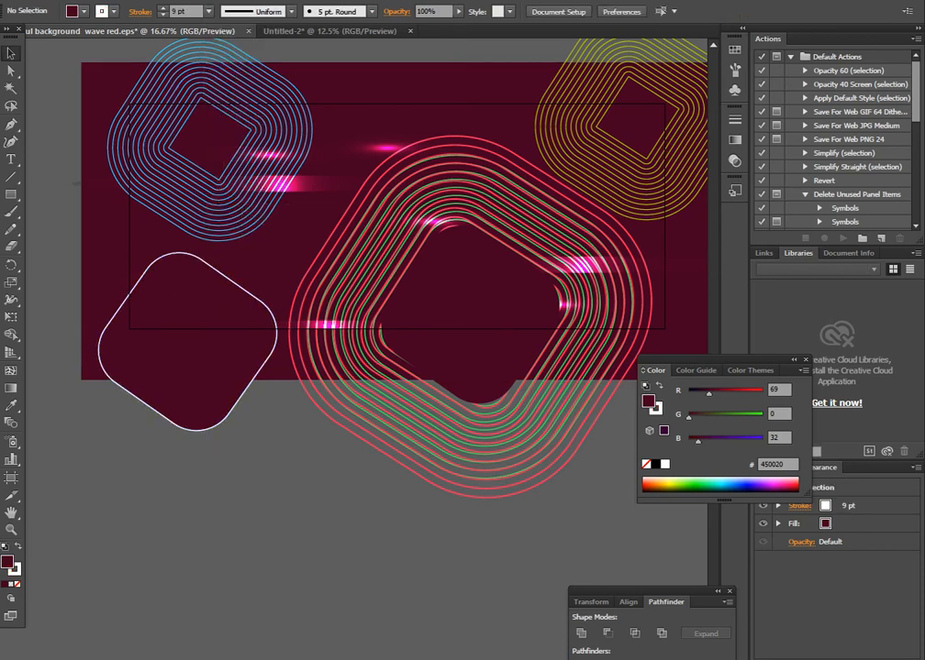
click(188, 341)
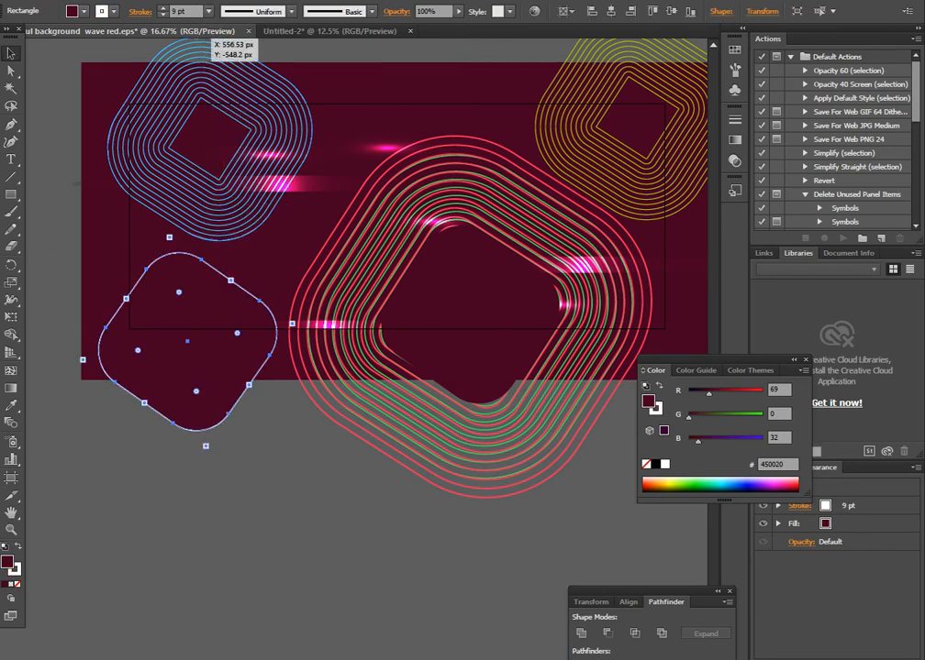
click(209, 11)
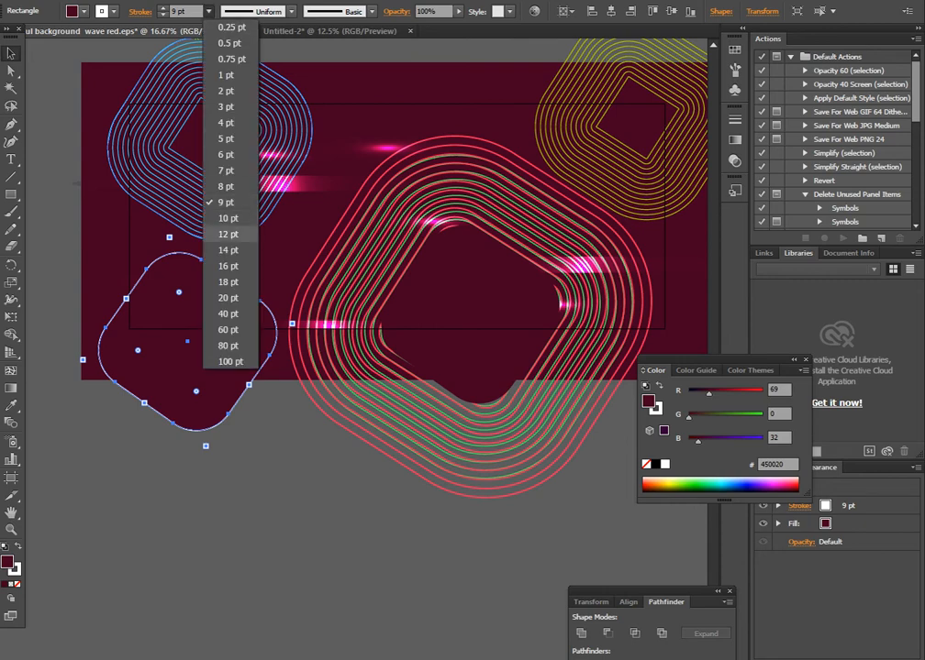
click(181, 172)
click(74, 202)
Stack two copies of the white-outlined rounded square over it, each shifted slightly further down.
drag(188, 319, 193, 380)
click(71, 293)
click(73, 367)
Expand all three stacked white-outlined rounded squares with the Expand command.
click(189, 267)
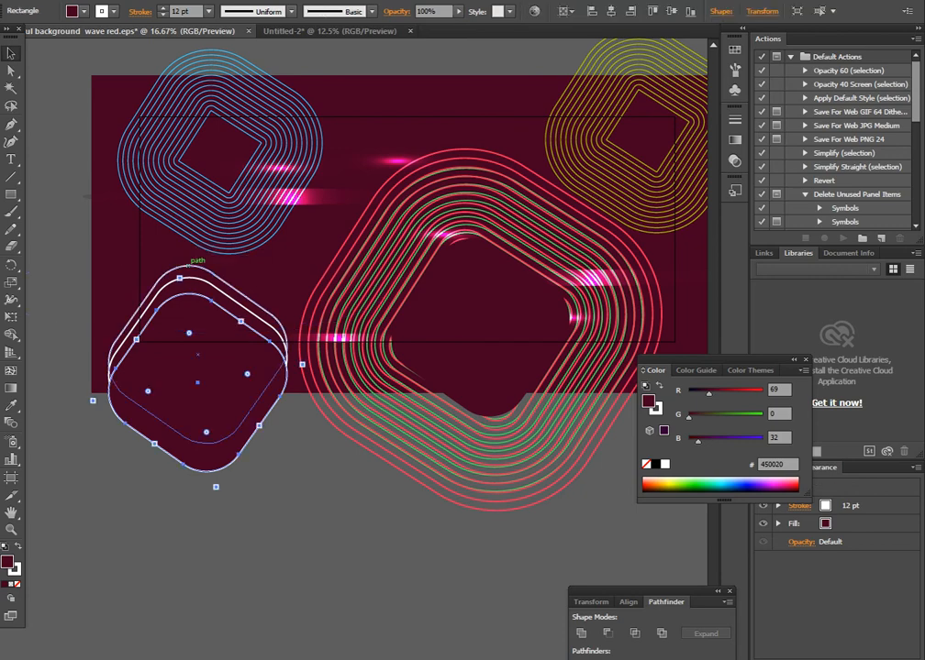
shift+click(189, 266)
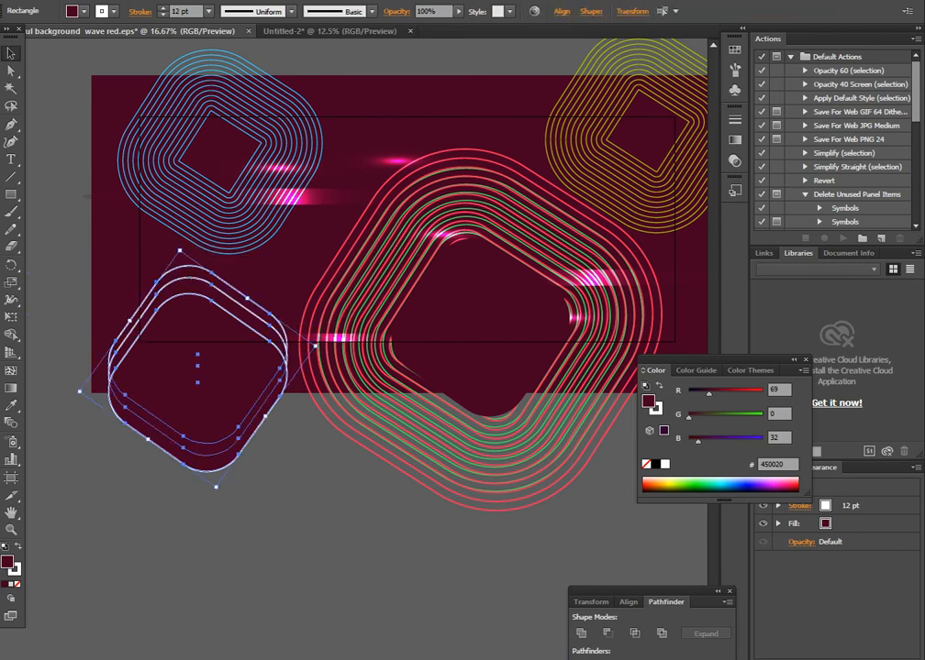
click(92, 1)
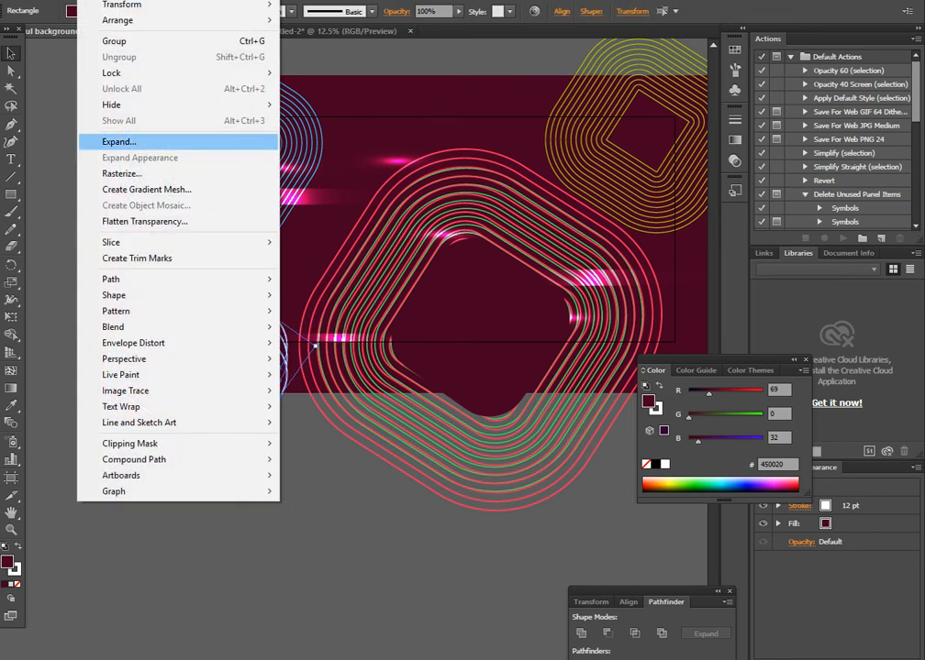
click(119, 142)
click(426, 420)
click(312, 514)
drag(311, 514, 239, 588)
Move one glow from the blue pattern's lower right to just above the large pattern, and another down behind the white-outlined squares.
click(400, 385)
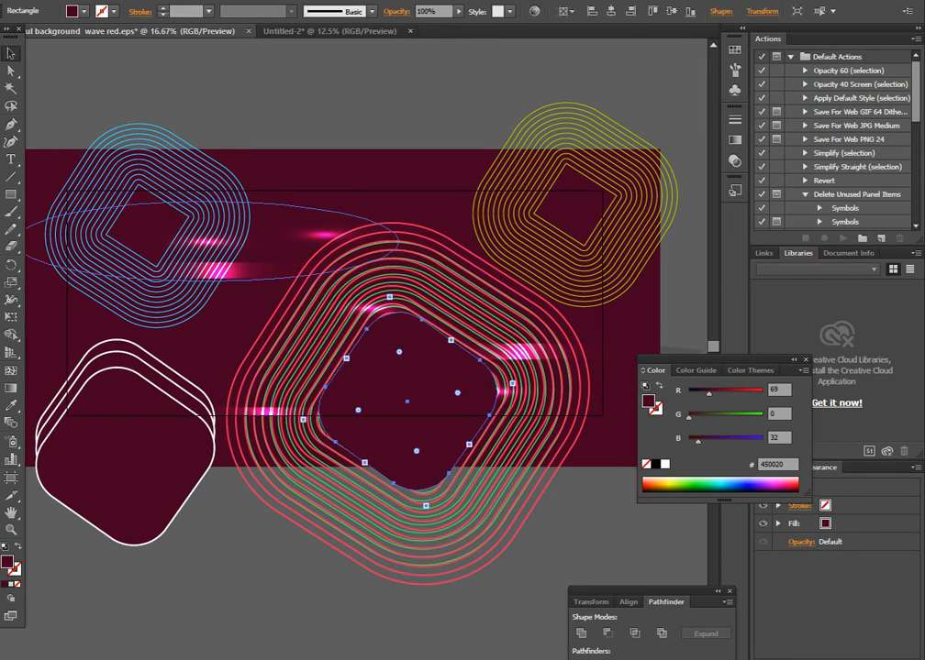
drag(318, 226, 450, 199)
drag(240, 268, 189, 413)
click(207, 519)
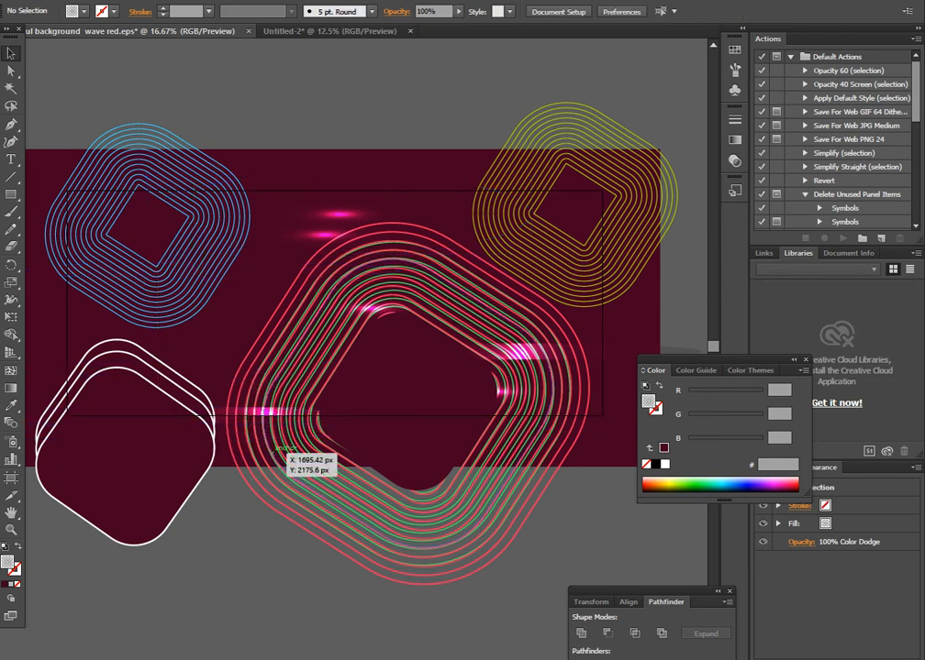
Bring the thin glow at the large pattern's left edge to the front and move it onto the stacked white-outlined squares.
click(261, 411)
right_click(265, 411)
mouse_move(303, 615)
click(441, 614)
drag(258, 411, 135, 402)
click(207, 519)
Move the glow ellipse from behind the stacked squares up to the blue line pattern's lower edge.
drag(207, 519, 318, 475)
drag(240, 359, 223, 268)
click(241, 532)
drag(240, 533, 108, 596)
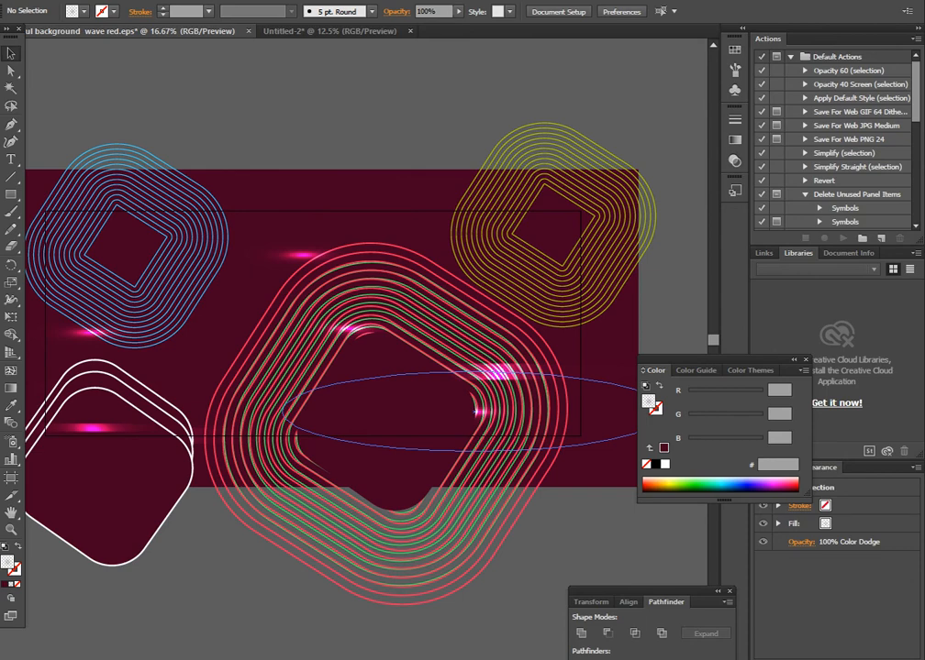
Delete the bright, wide glow on the upper right side of the large line pattern.
drag(504, 317, 381, 147)
click(570, 246)
key(Delete)
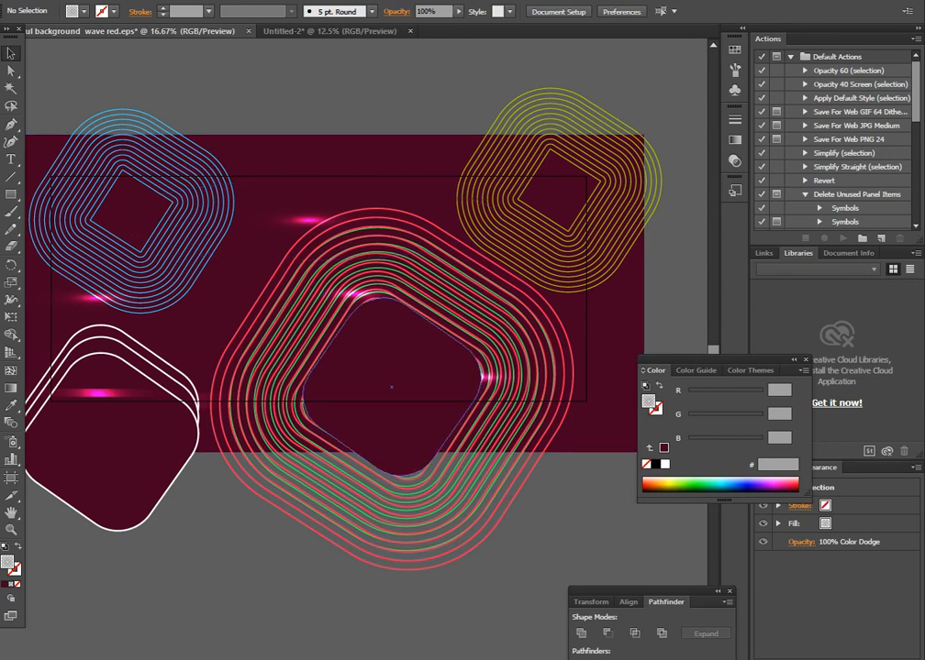
Reposition glows at the yellow-green pattern's lower edge, the large pattern's top and the blue pattern's lower edge.
drag(308, 213, 597, 269)
key(ctrl+shift+a)
click(561, 523)
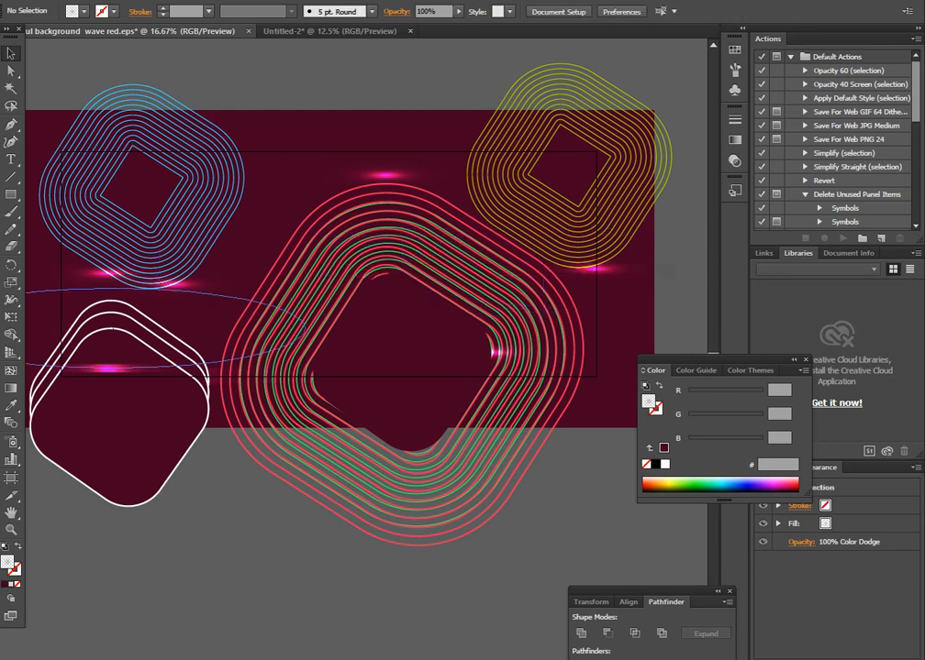
Place one glow on the blue pattern's right edge and centre another just under its bottom corner.
drag(190, 265, 330, 167)
click(261, 245)
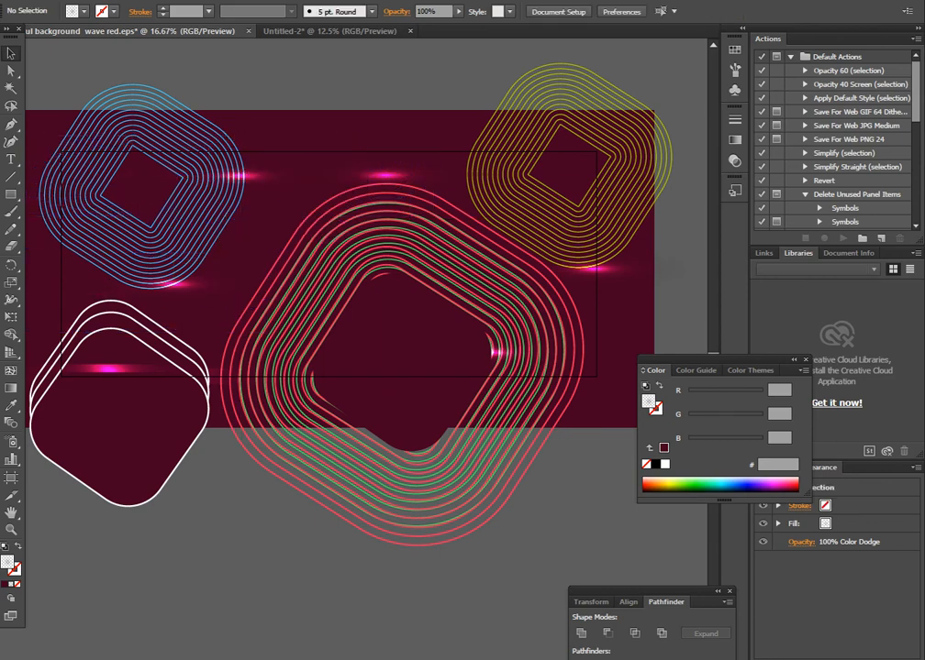
drag(262, 246, 316, 209)
drag(258, 247, 290, 259)
drag(67, 199, 132, 214)
Pull the hidden glow ellipse out from behind the stacked white-outlined squares and delete it.
drag(279, 238, 345, 536)
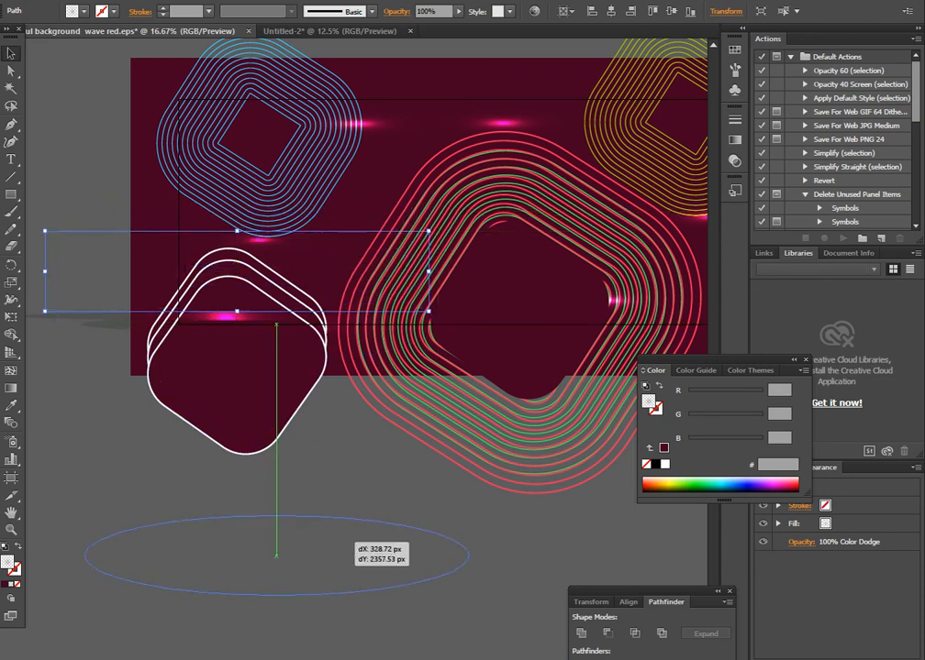
drag(276, 554, 276, 555)
key(Delete)
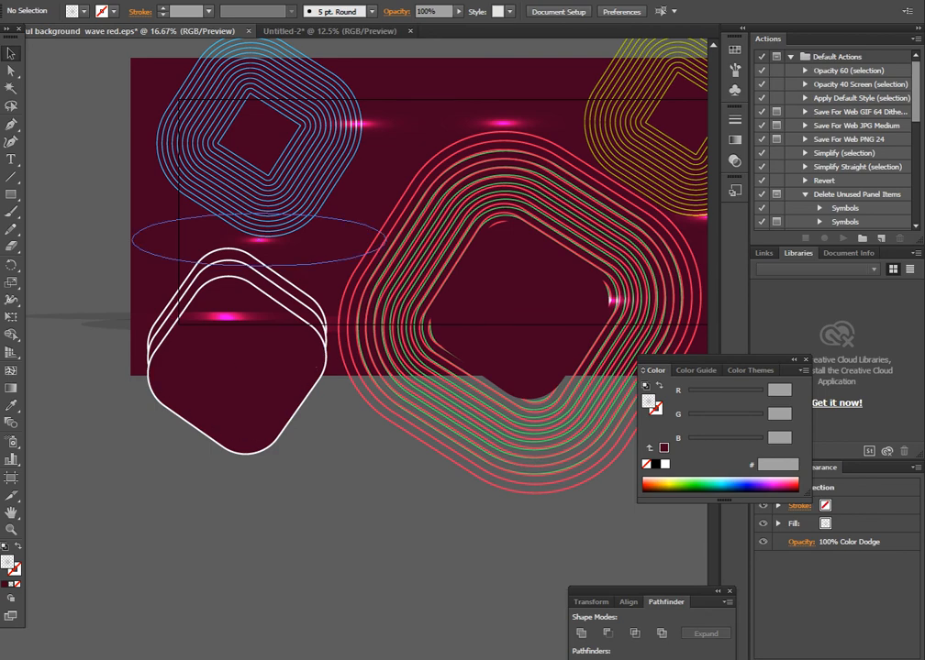
Copy the glow under the blue pattern to the top of the central maroon rounded square and bring the copy to the front.
drag(258, 241, 276, 283)
drag(282, 237, 530, 225)
right_click(509, 240)
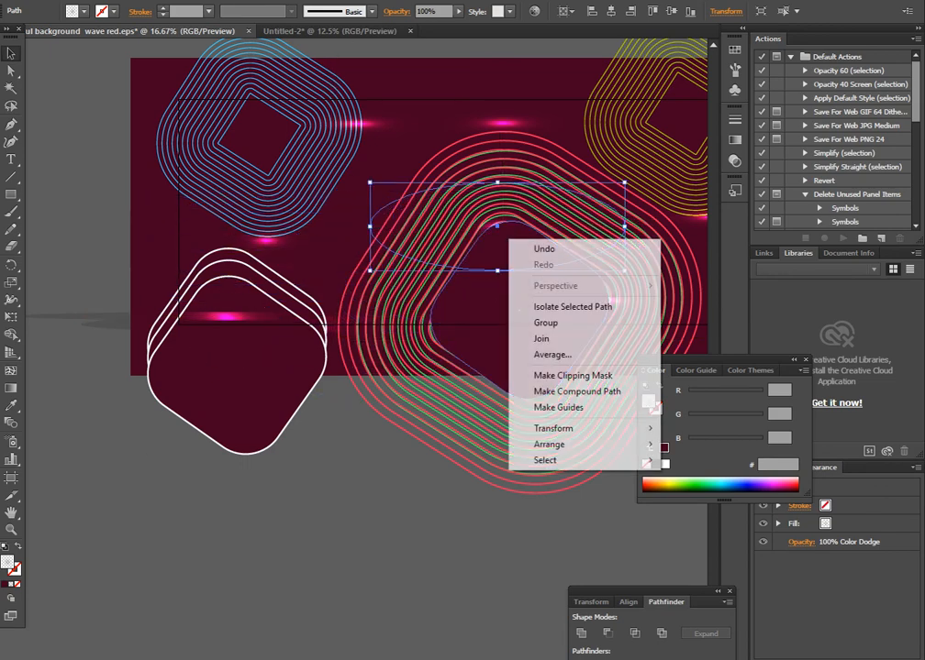
mouse_move(551, 444)
click(708, 445)
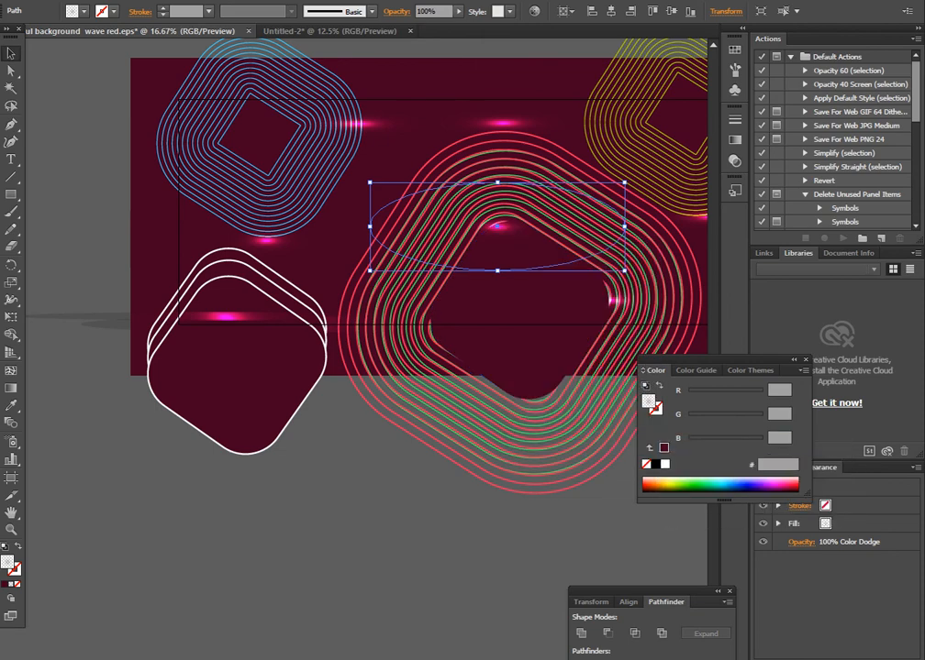
click(550, 541)
Move the copied glow from the central rounded square to the blue line pattern's left edge.
drag(500, 183, 325, 249)
drag(339, 292, 158, 134)
click(213, 316)
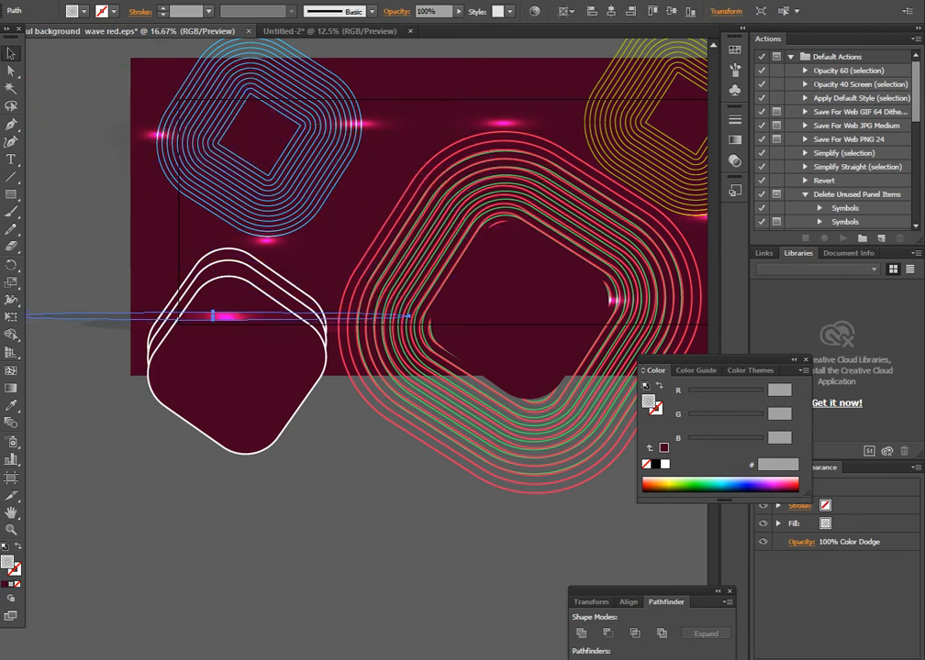
Enlarge the maroon background rectangle so that it extends further beyond the line patterns on every side.
key(ctrl+minus)
key(ctrl+minus)
drag(432, 238, 347, 324)
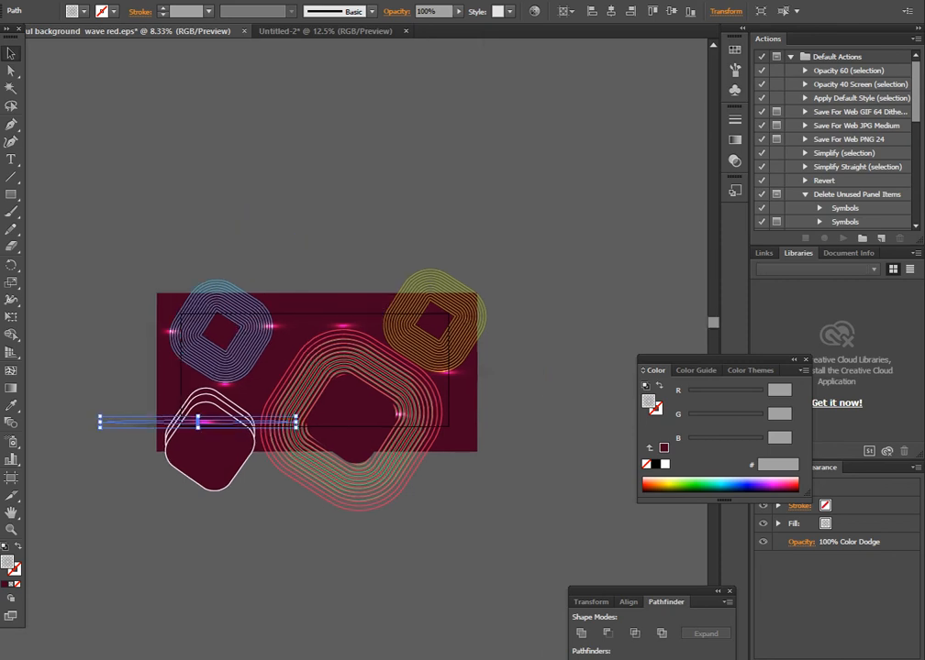
click(323, 309)
drag(477, 451, 499, 484)
key(ctrl+minus)
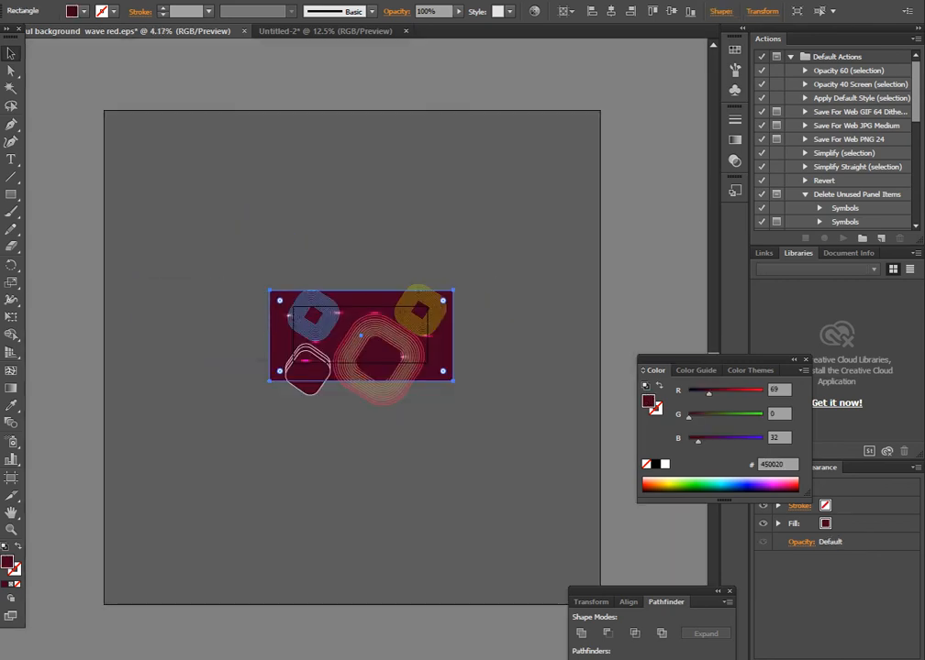
key(ctrl+plus)
key(ctrl+plus)
key(ctrl+plus)
key(ctrl+plus)
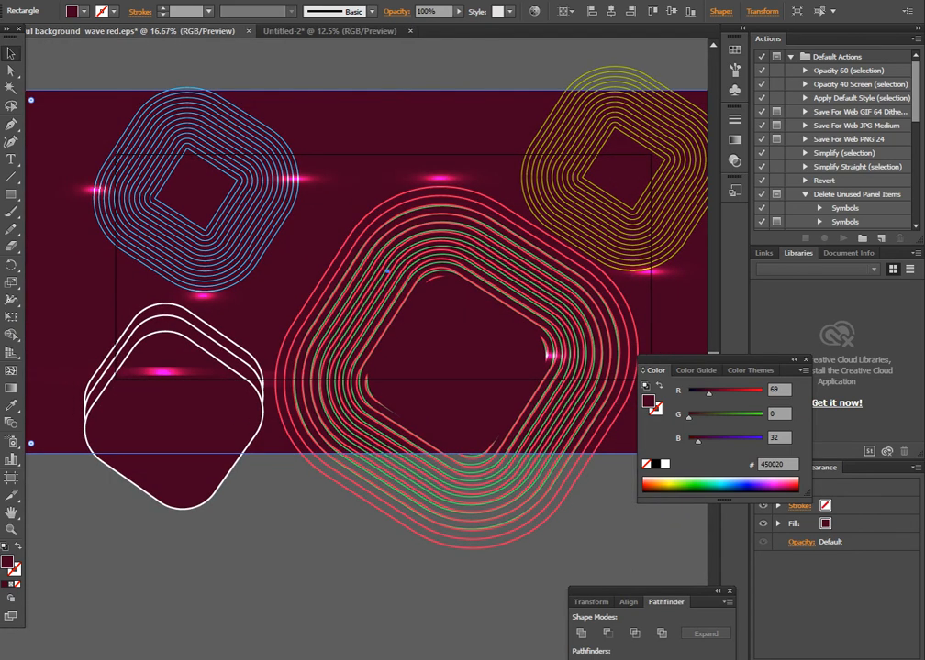
Change the background rectangle's fill to dark blue #0E0045.
key(F10)
click(721, 484)
click(746, 488)
click(758, 491)
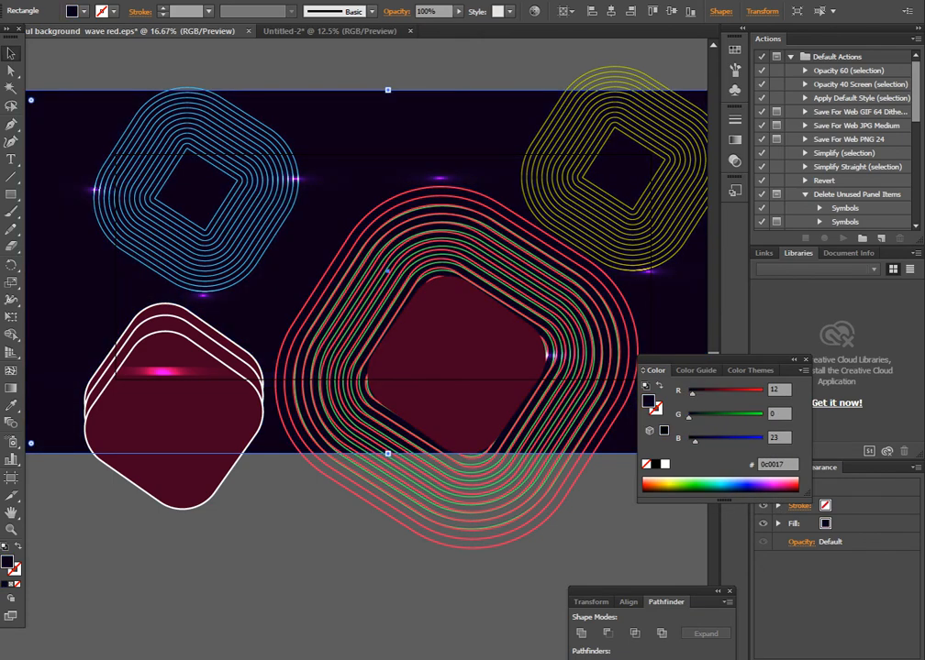
click(753, 489)
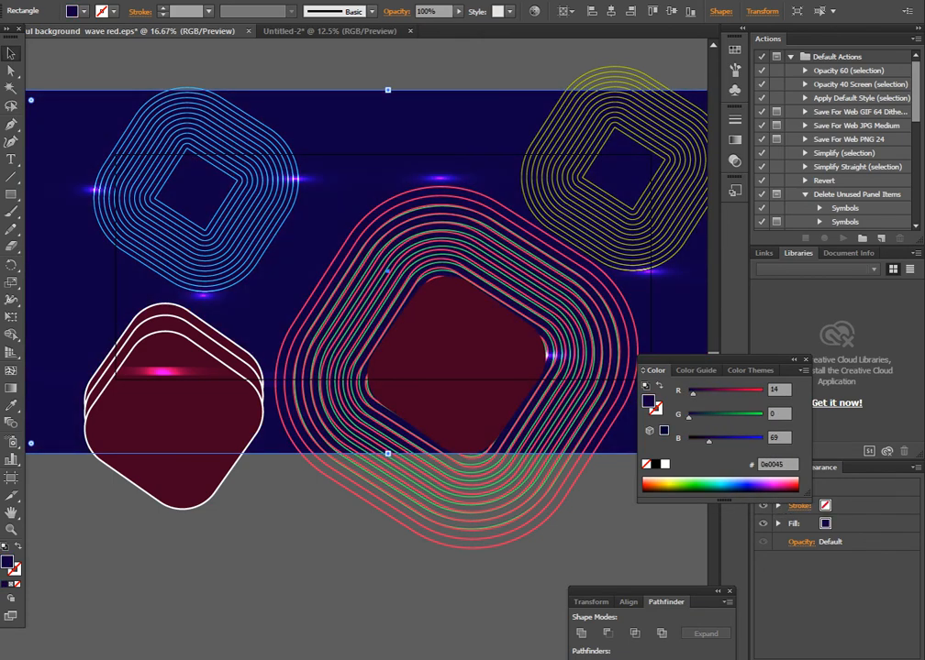
click(528, 561)
drag(528, 561, 425, 532)
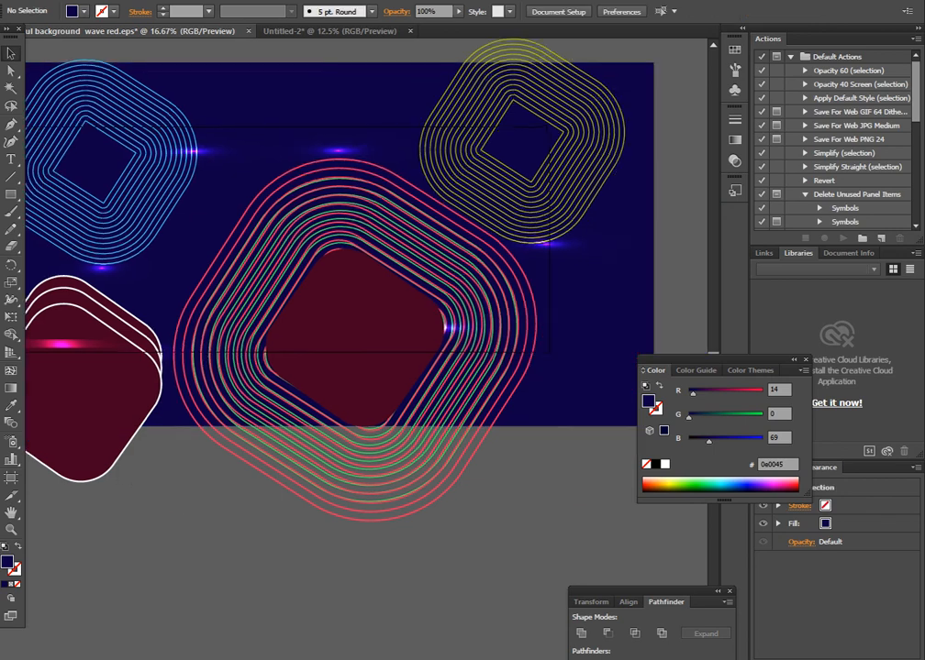
alt+click(289, 514)
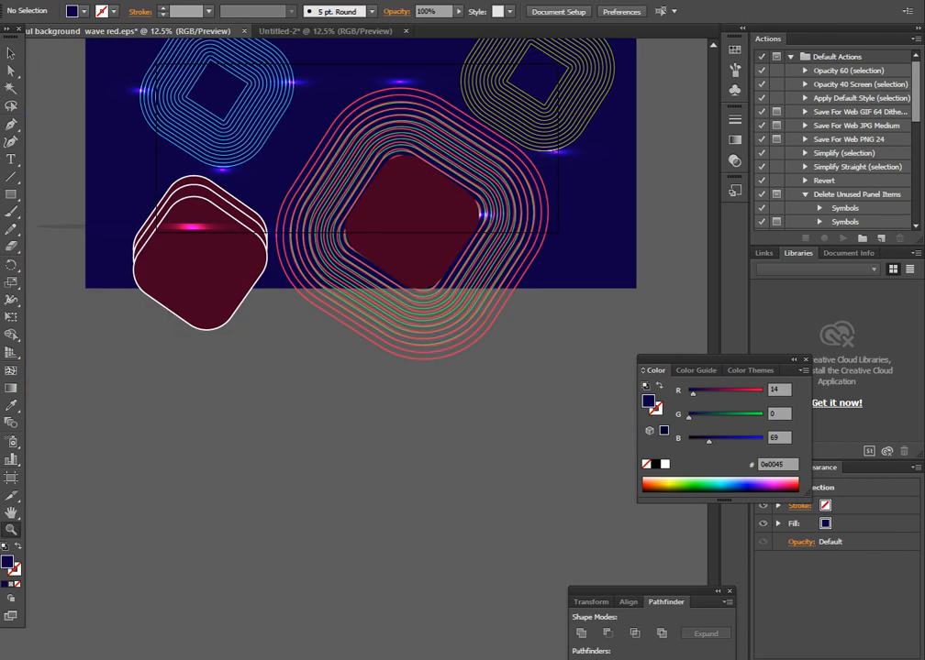
drag(289, 514, 292, 613)
key(F10)
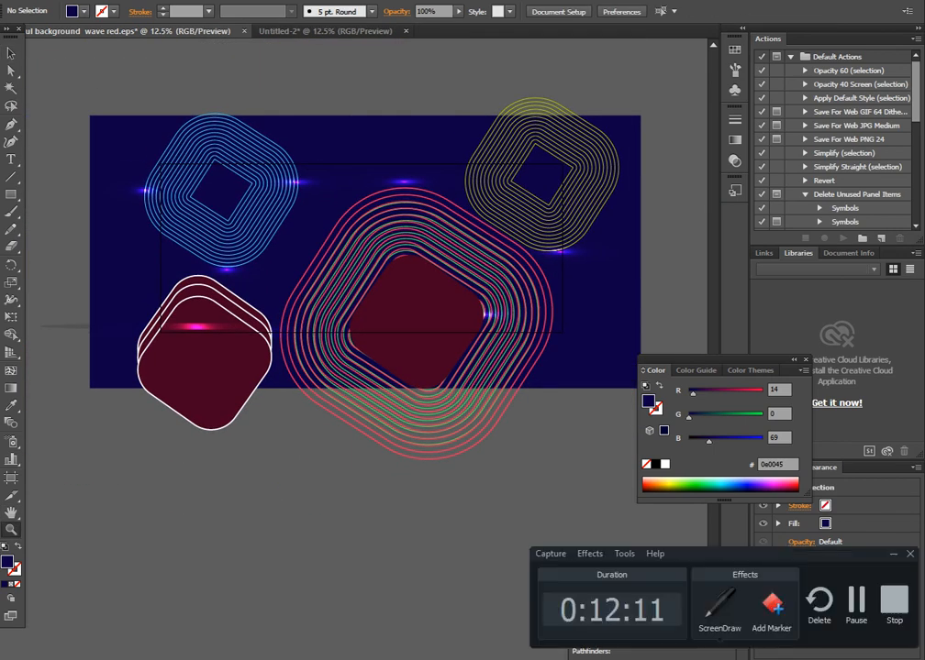